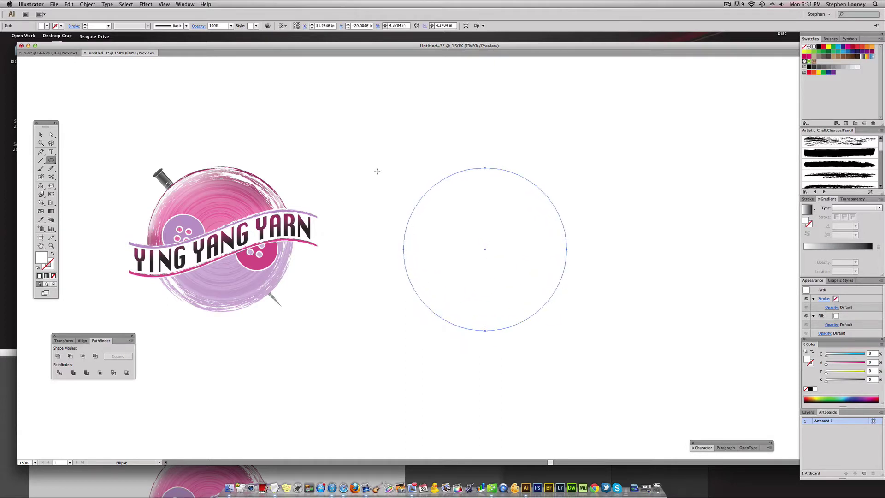
# - Fill the large circle with 70% black grey and deselect it
pyautogui.click(822, 67)
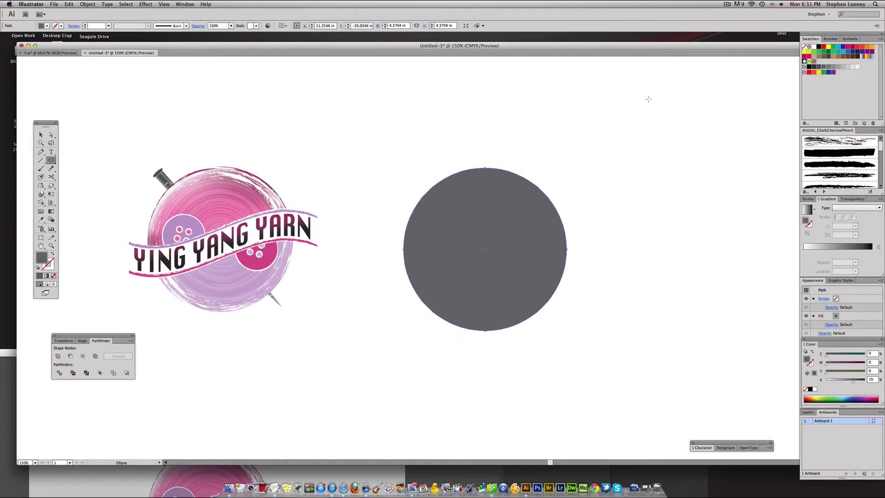
pyautogui.click(41, 135)
pyautogui.click(340, 155)
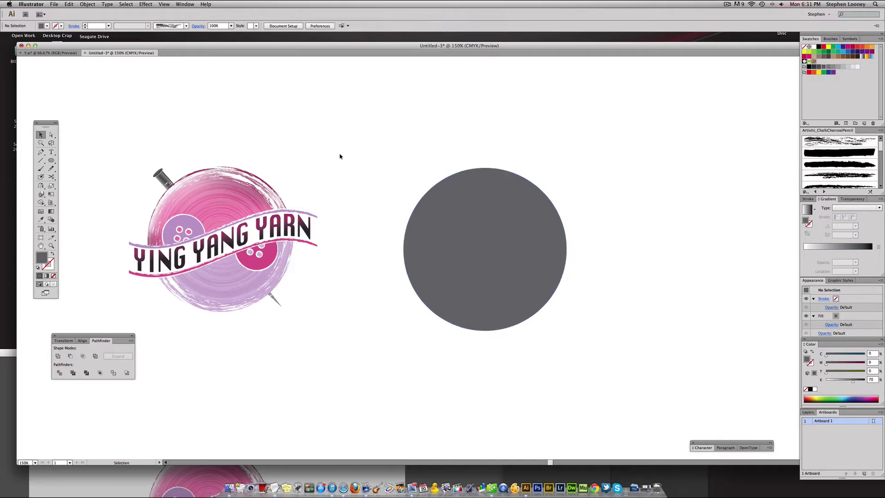
# - Draw a white-filled horizontal rectangle about 5.58 in wide and 0.78 in high across the middle of the grey circle
pyautogui.moveTo(335, 161); pyautogui.dragTo(129, 159)
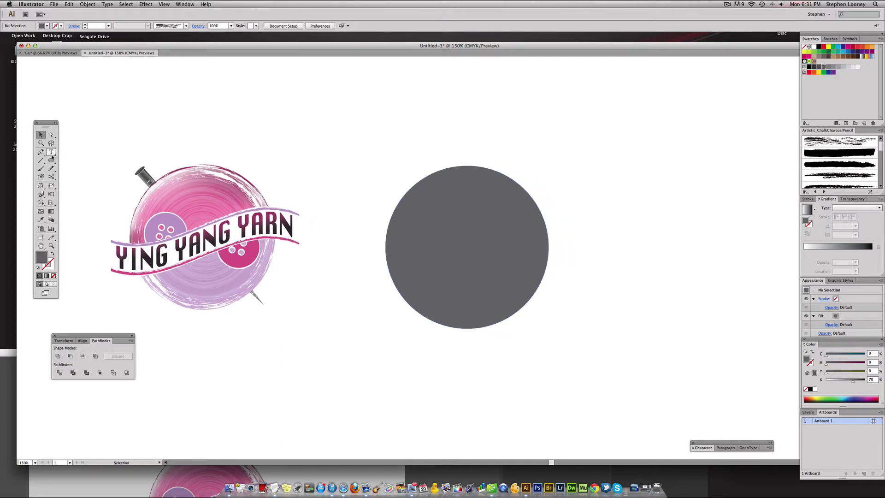
pyautogui.moveTo(51, 160); pyautogui.dragTo(73, 161)
pyautogui.moveTo(392, 247); pyautogui.dragTo(573, 271)
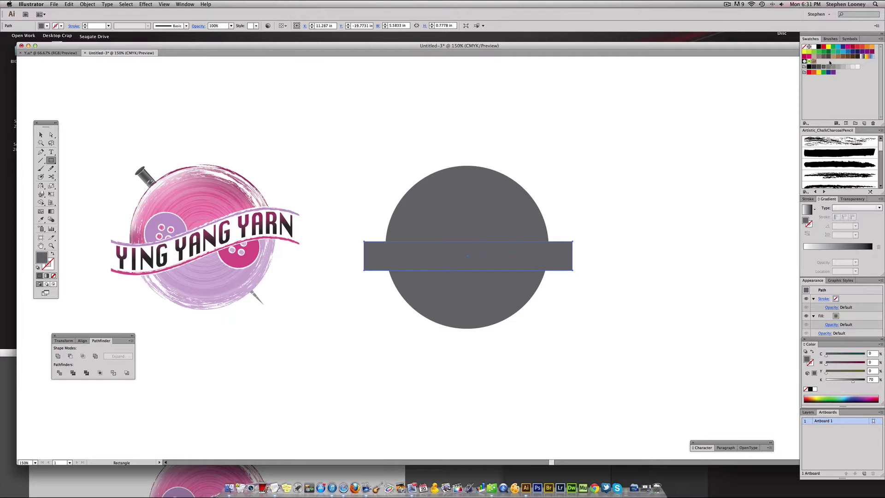
pyautogui.click(813, 47)
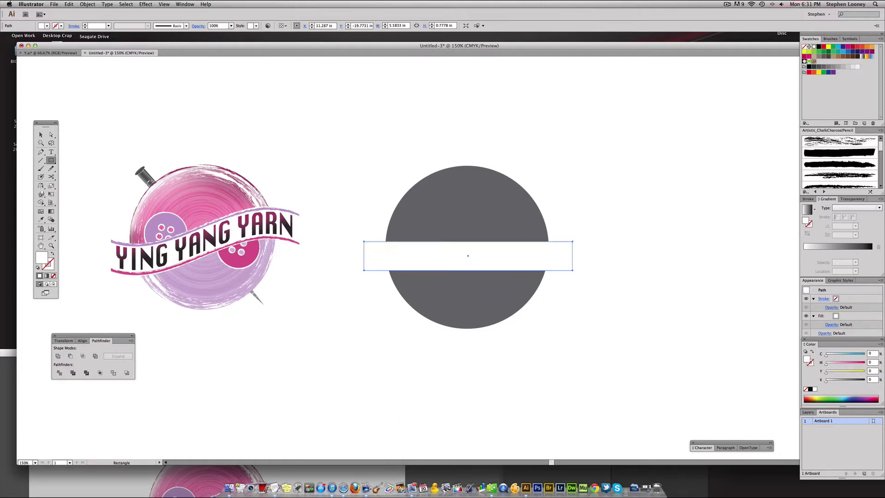
pyautogui.press('v')
# - Add the text "Ying Yang Yarn", enlarge it to about 47 pt and place it on the white band
pyautogui.click(51, 152)
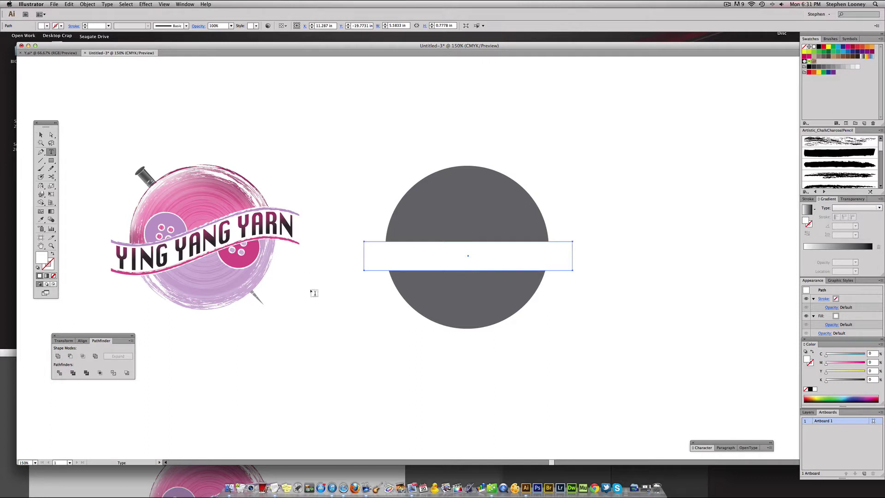
pyautogui.click(374, 291)
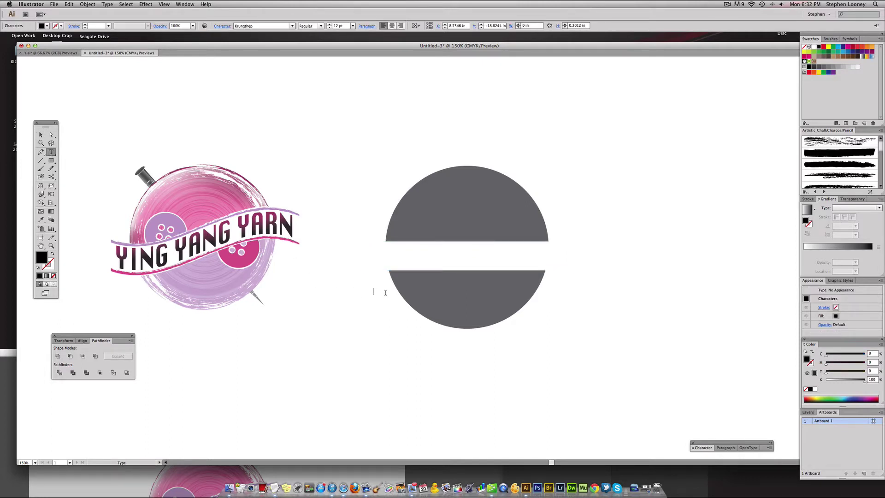
pyautogui.write('Ying Yang Yarn')
pyautogui.press('Escape')
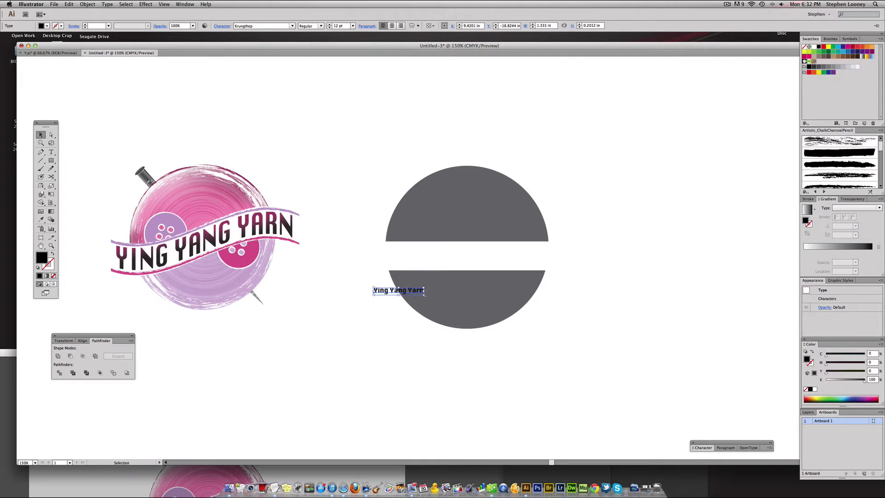
pyautogui.moveTo(425, 295); pyautogui.dragTo(530, 263)
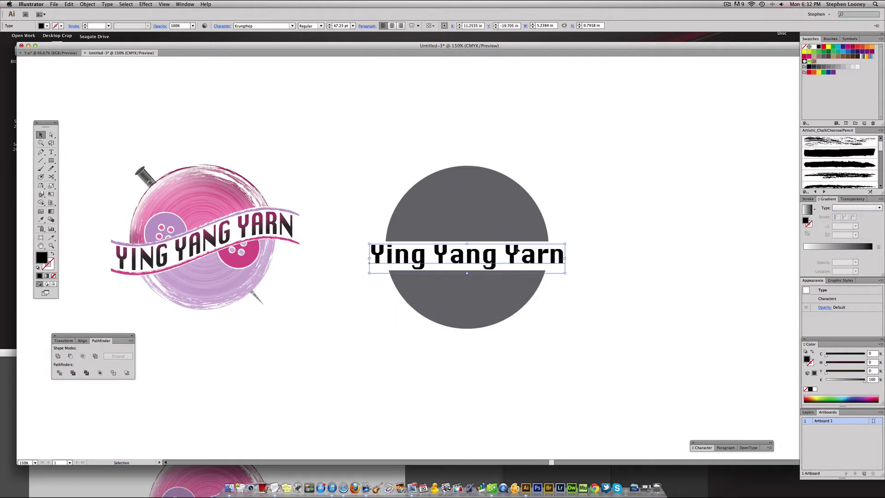
# - Change the lettering to uppercase and squeeze it horizontally to about 4.78 in wide on the white band
pyautogui.scroll(1, 506, 256)
pyautogui.click(108, 5)
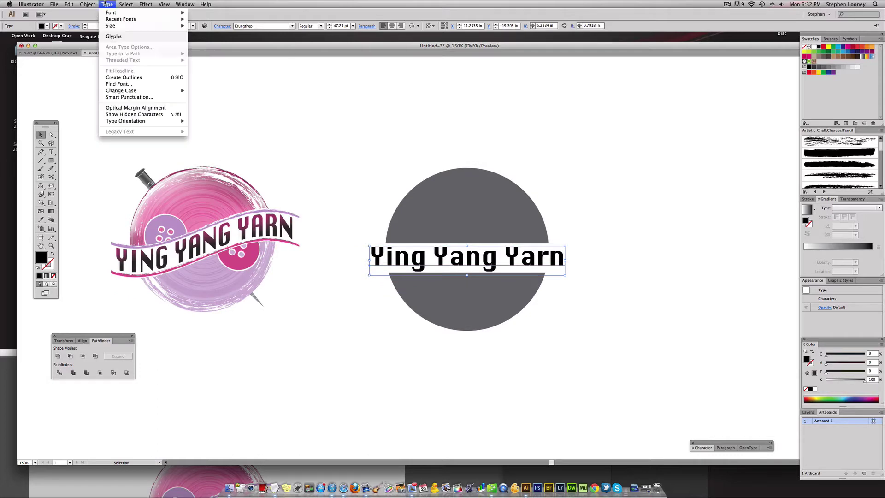
pyautogui.moveTo(150, 91)
pyautogui.click(208, 91)
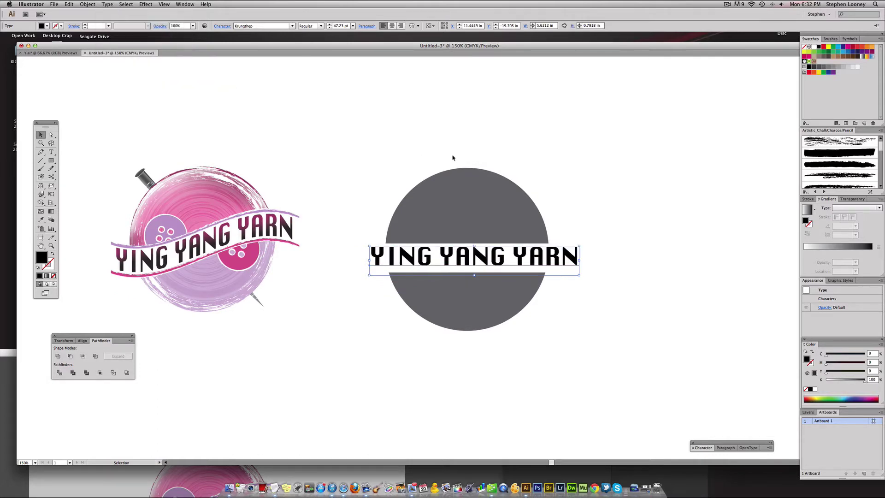
pyautogui.moveTo(558, 256); pyautogui.dragTo(555, 255)
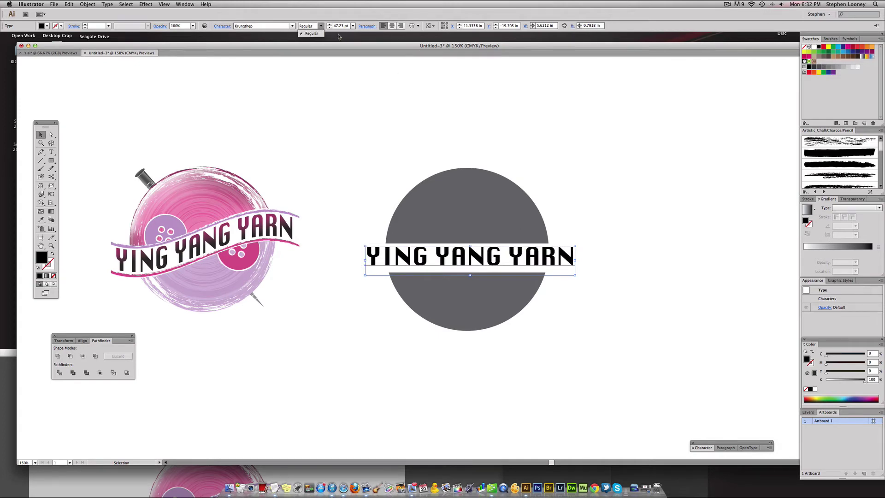
pyautogui.moveTo(573, 259); pyautogui.dragTo(546, 262)
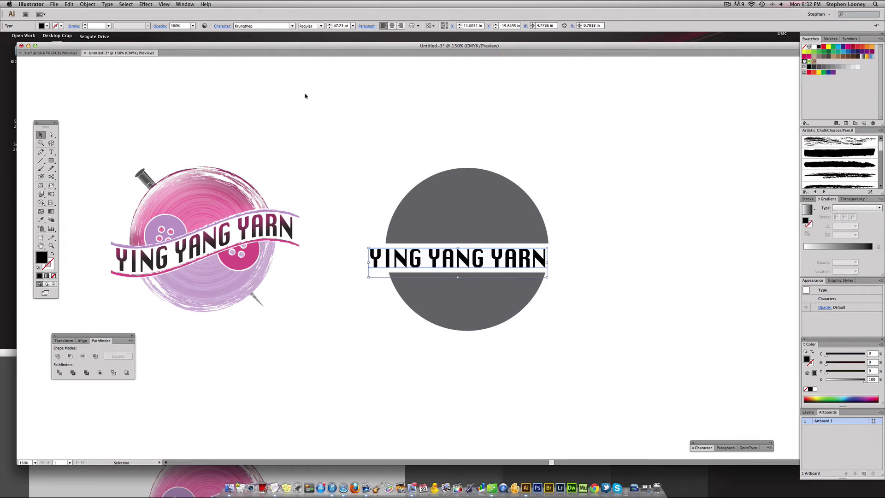
# - Increase the lettering's tracking until the text is about 5.29 in wide and nearly spans the white band
pyautogui.click(222, 25)
pyautogui.click(217, 67)
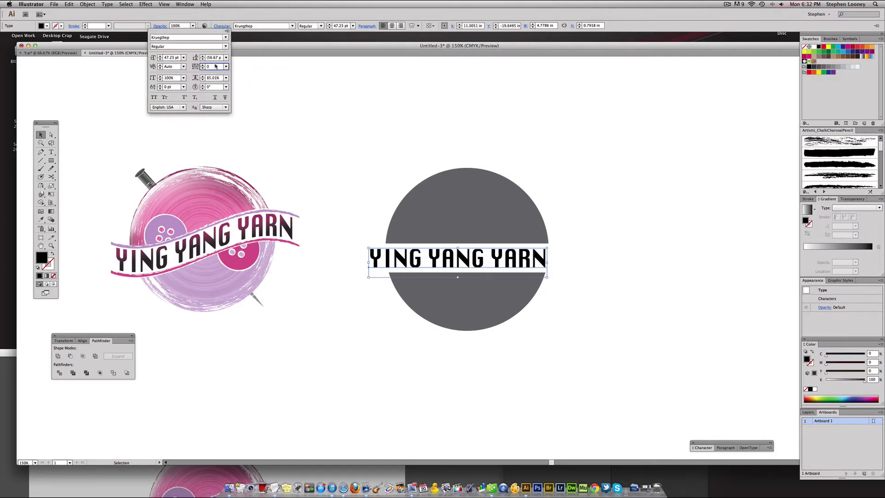
pyautogui.press('Up')
pyautogui.press('Up')
pyautogui.press('Up')
pyautogui.press('Up')
pyautogui.press('Up')
pyautogui.press('Up')
pyautogui.press('Up')
pyautogui.press('Up')
pyautogui.press('Up')
pyautogui.press('Up')
pyautogui.press('Up')
pyautogui.press('Up')
pyautogui.press('Up')
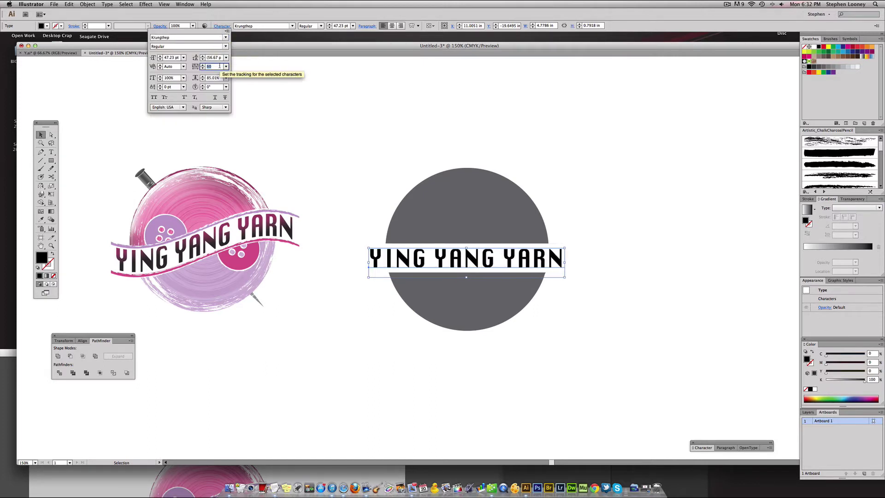
pyautogui.click(558, 260)
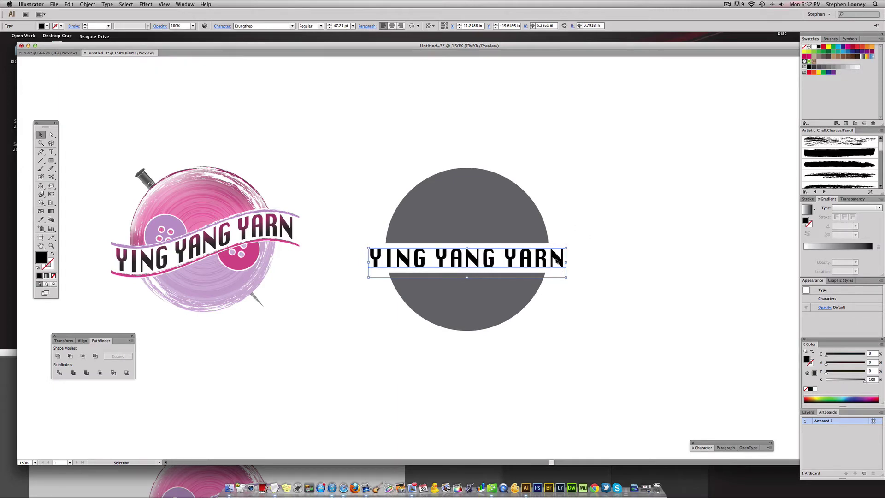
pyautogui.click(566, 237)
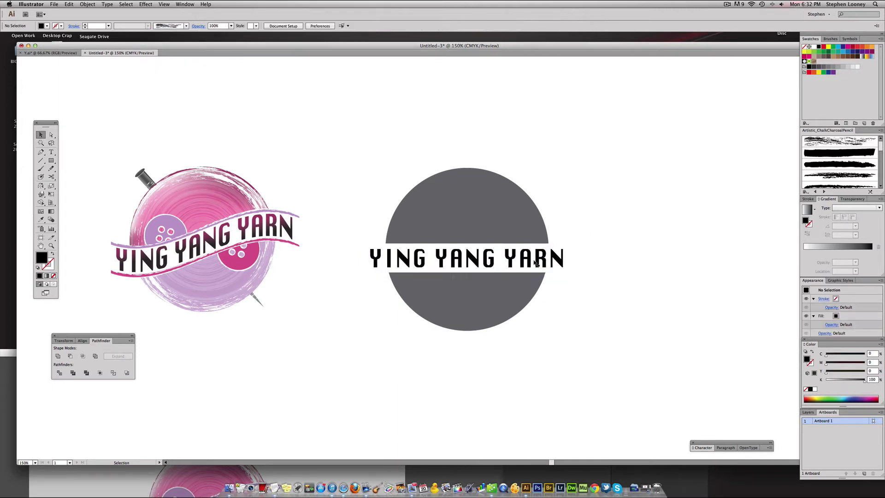
# - Extend the lower edge of the white band slightly, making it about 0.81 in high
pyautogui.click(489, 273)
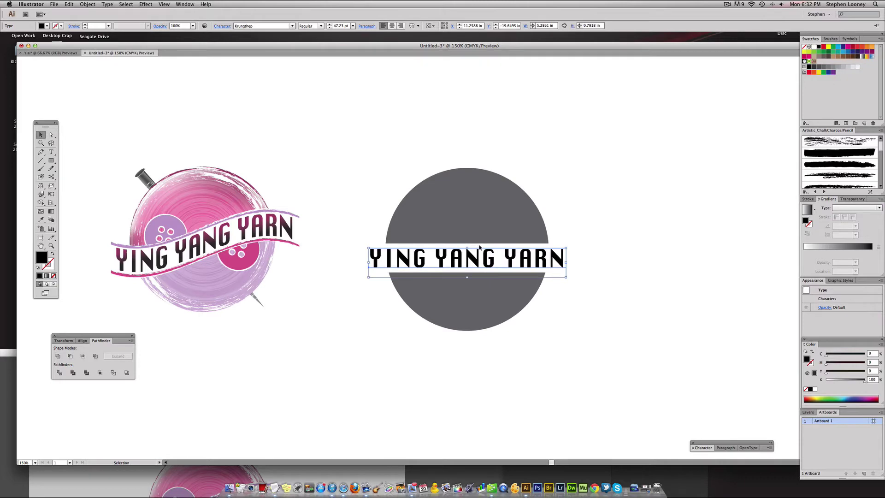
pyautogui.click(473, 246)
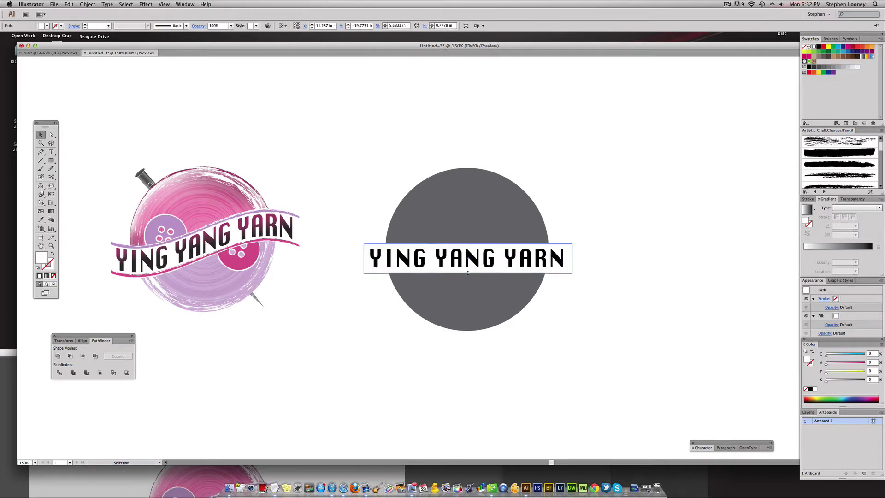
pyautogui.click(553, 290)
# - Convert the YING YANG YARN text to outlines and deselect it
pyautogui.click(544, 261)
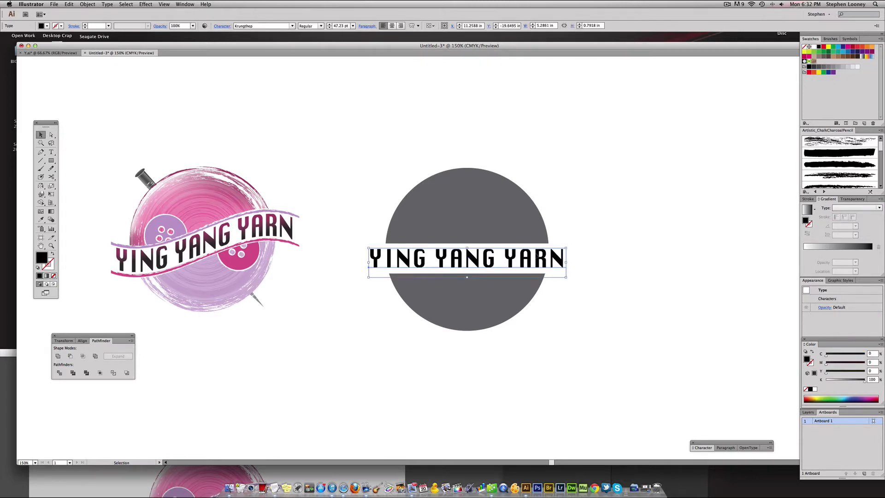
pyautogui.click(107, 5)
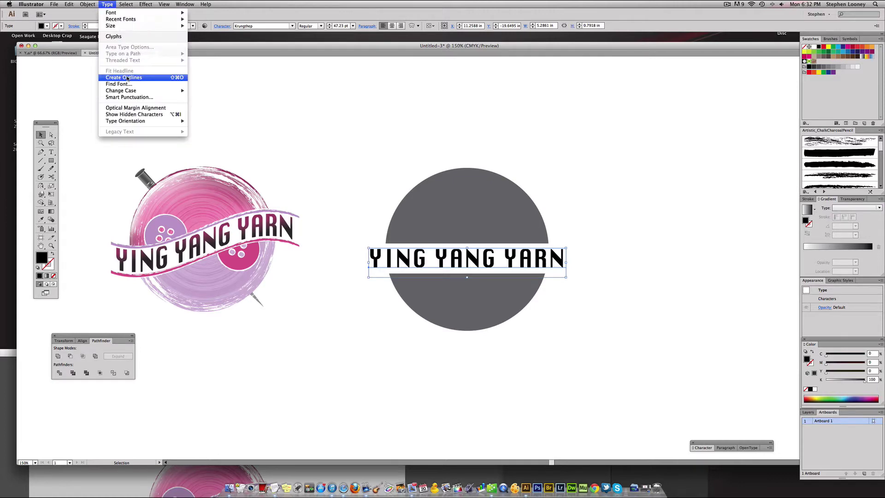
pyautogui.click(138, 78)
pyautogui.click(512, 149)
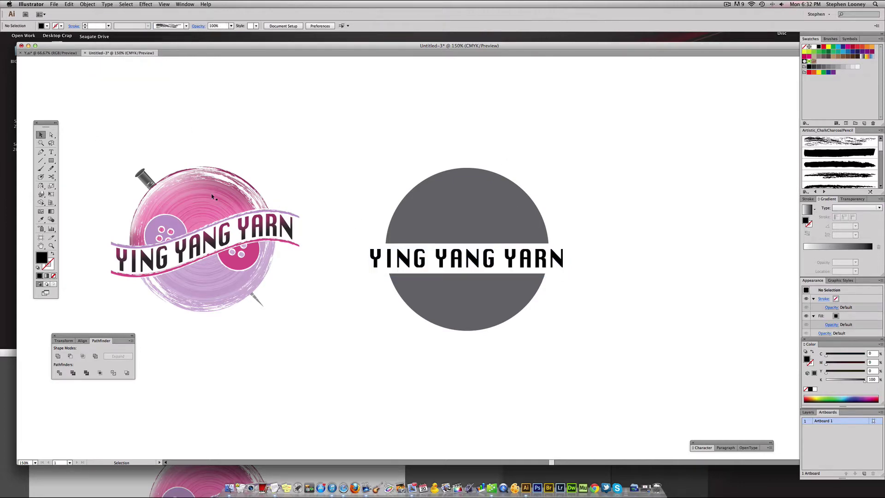
# - Draw a thin black strip about 5.23 in by 0.06 in above the lettering and place a copy of it below the lettering
pyautogui.click(51, 160)
pyautogui.moveTo(370, 243); pyautogui.dragTo(565, 246)
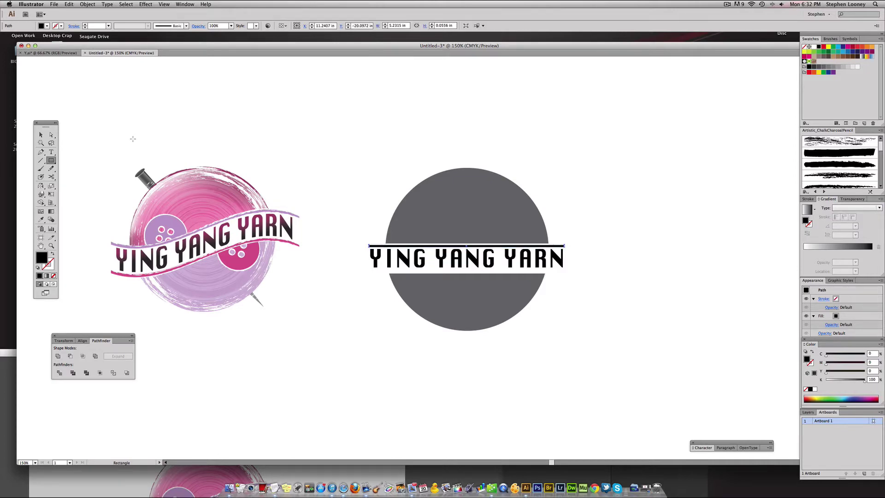
pyautogui.press('v')
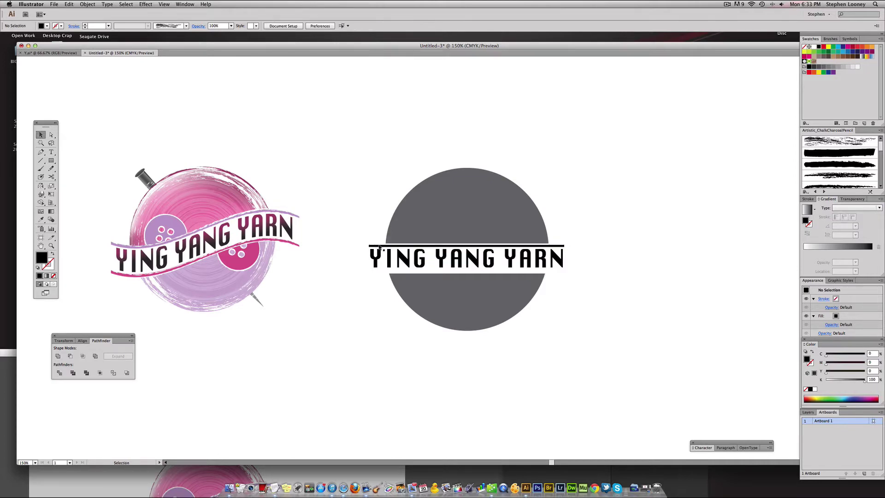
pyautogui.moveTo(377, 250); pyautogui.dragTo(378, 273)
pyautogui.click(366, 208)
# - Group the white band, the outlined lettering and both black strips, leaving out the grey circle
pyautogui.scroll(1, 403, 216)
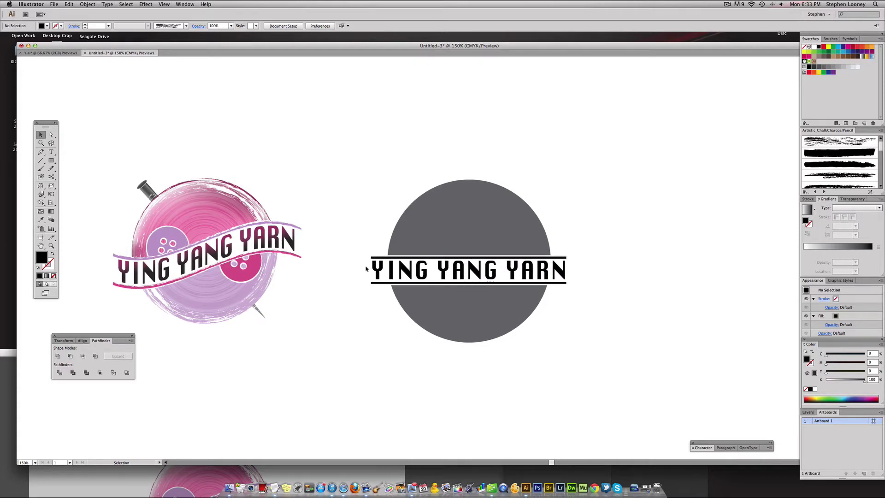
pyautogui.click(373, 279)
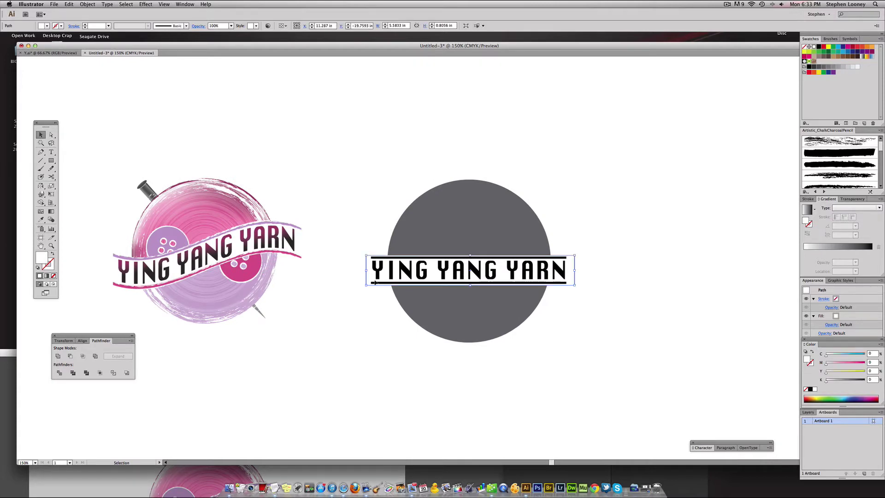
pyautogui.moveTo(363, 249); pyautogui.dragTo(376, 303)
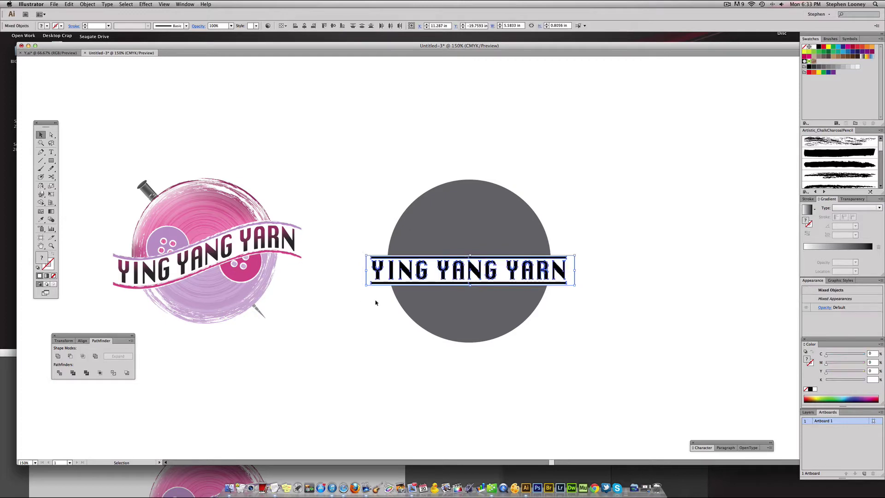
pyautogui.press('super+g')
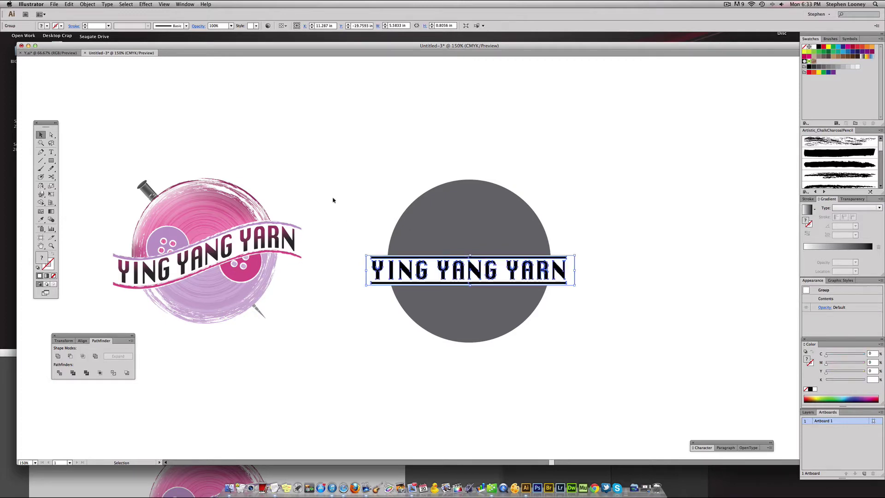
# - Apply a horizontal Flag warp effect with 100% bend to the banner group, with the preview enabled, and deselect it
pyautogui.click(146, 4)
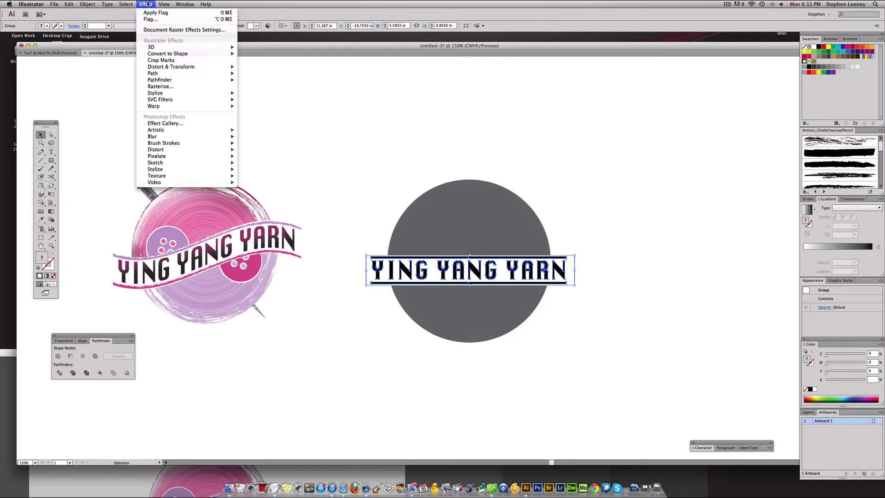
pyautogui.moveTo(173, 95)
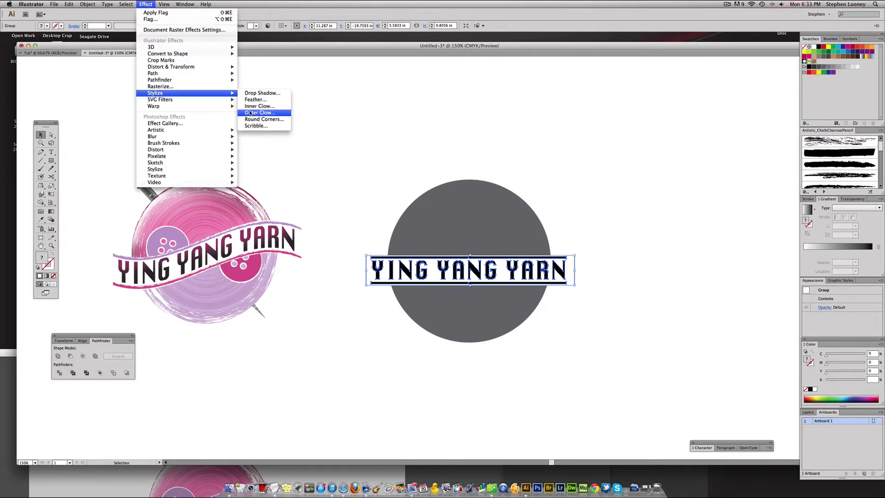
pyautogui.moveTo(213, 106)
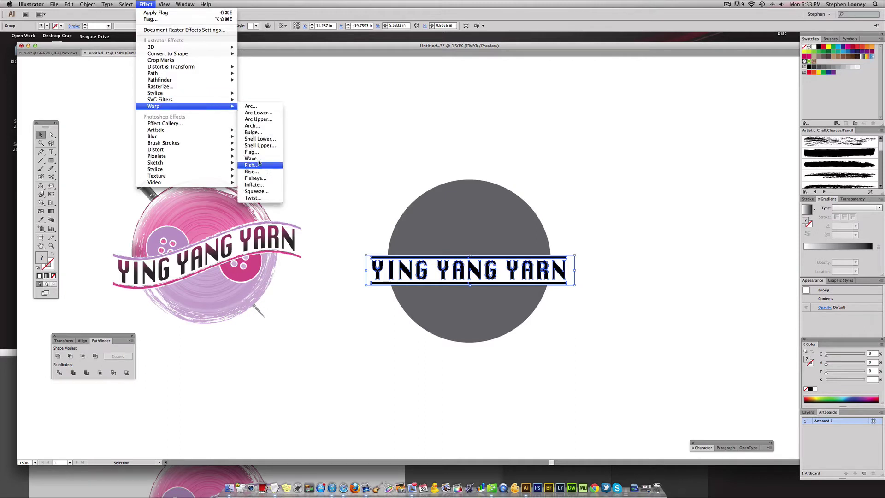
pyautogui.click(252, 153)
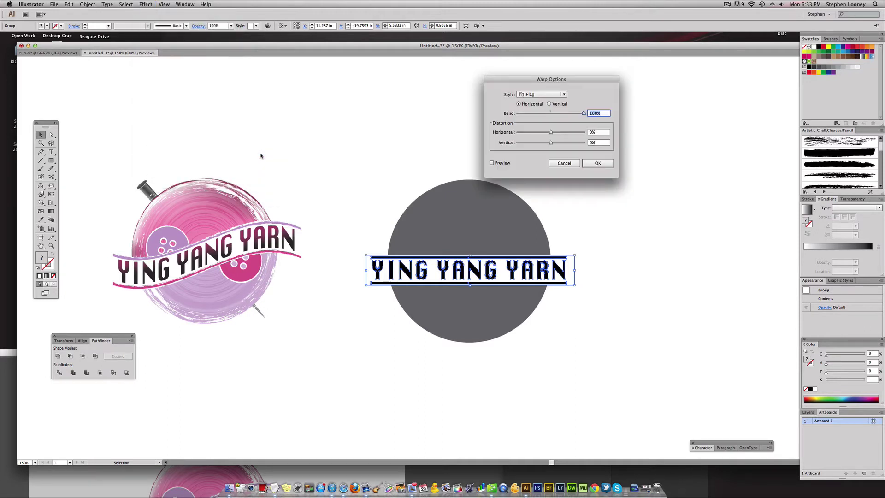
pyautogui.click(492, 163)
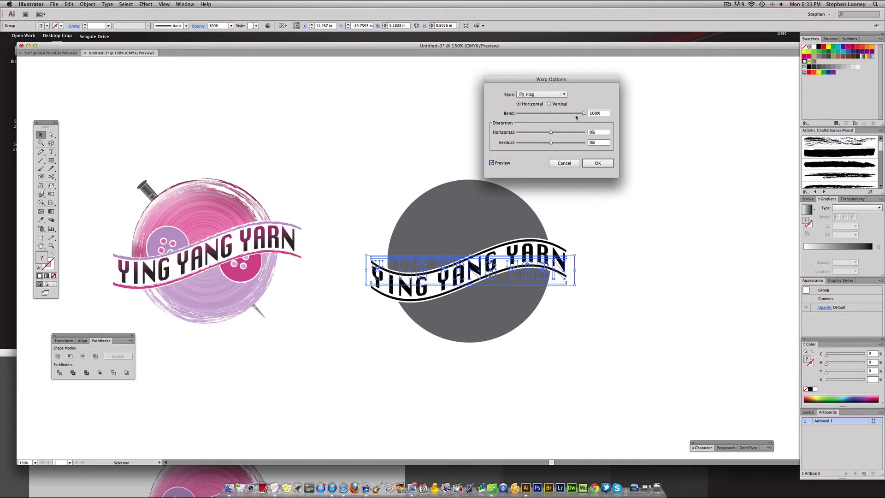
pyautogui.moveTo(581, 113); pyautogui.dragTo(587, 115)
pyautogui.click(598, 164)
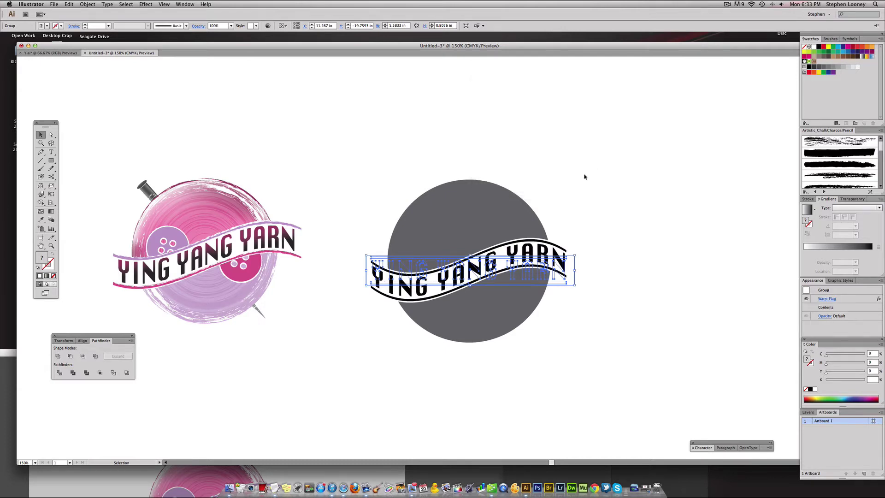
pyautogui.click(584, 179)
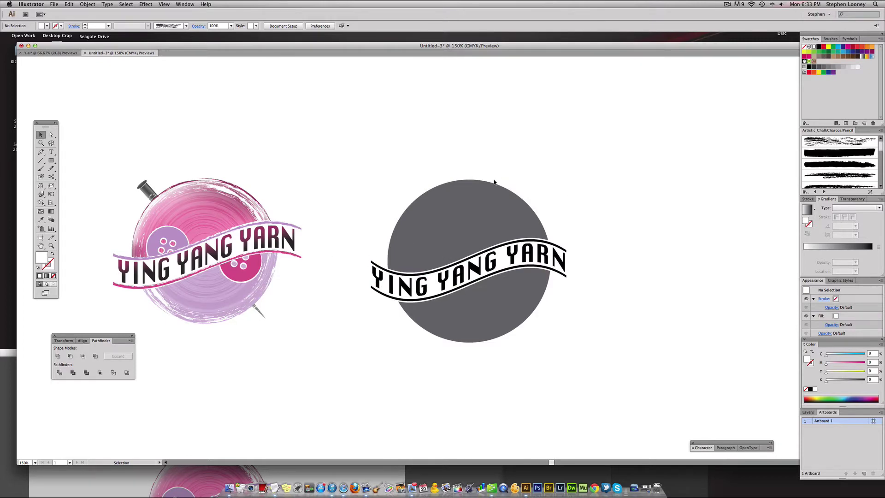
pyautogui.scroll(1, 494, 182)
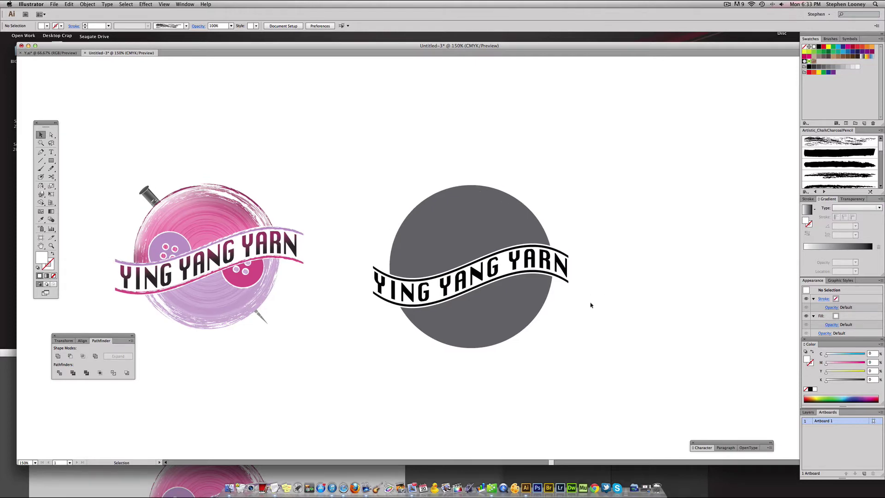
pyautogui.moveTo(592, 304); pyautogui.dragTo(563, 237)
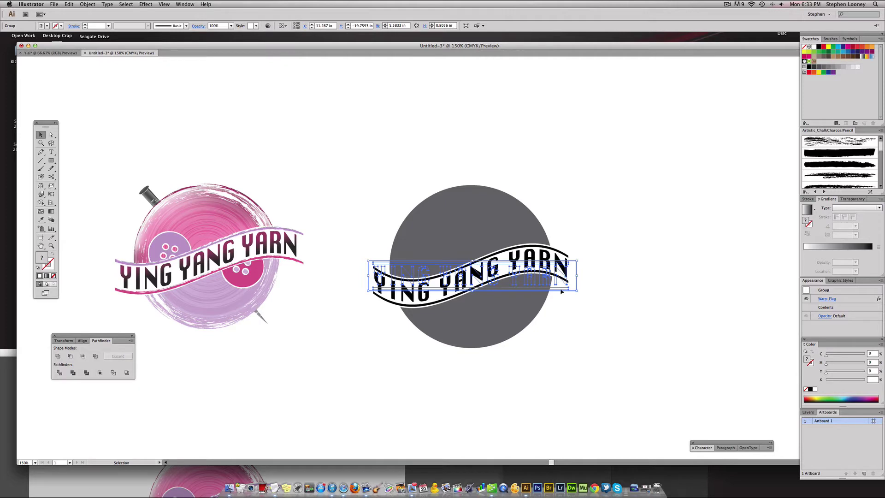
pyautogui.click(617, 292)
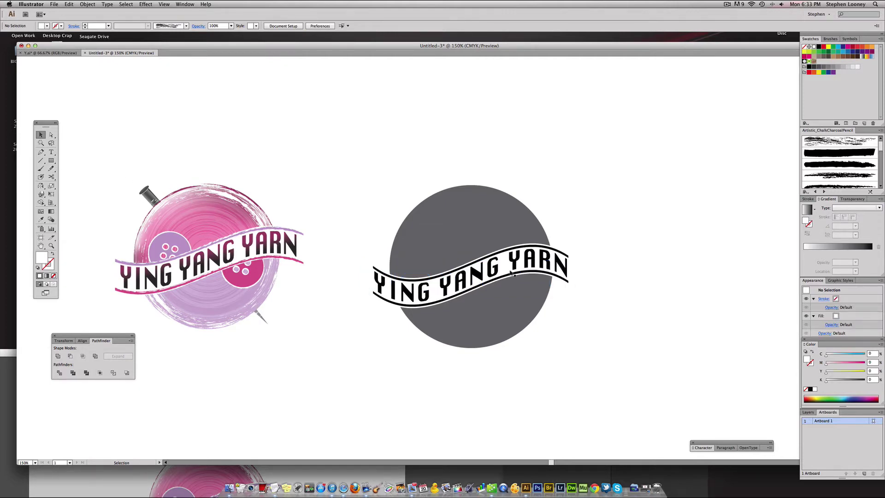
pyautogui.moveTo(542, 264); pyautogui.dragTo(541, 349)
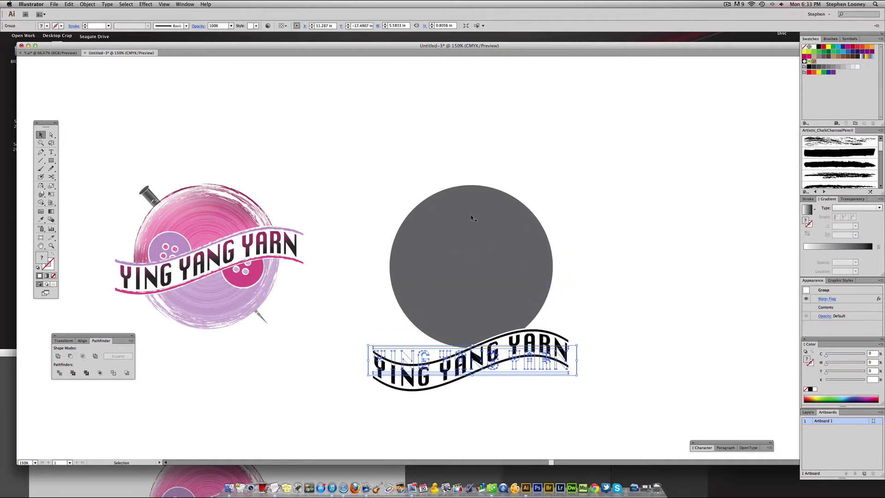
pyautogui.press('super+z')
pyautogui.click(617, 229)
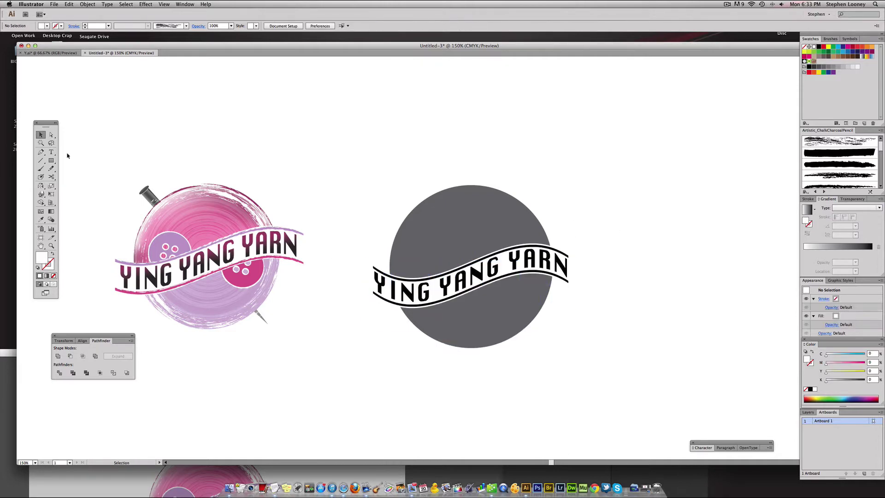
# - Draw an open wavy Pen path with no fill along the banner, extending past both sides of the circle
pyautogui.click(41, 152)
pyautogui.click(360, 275)
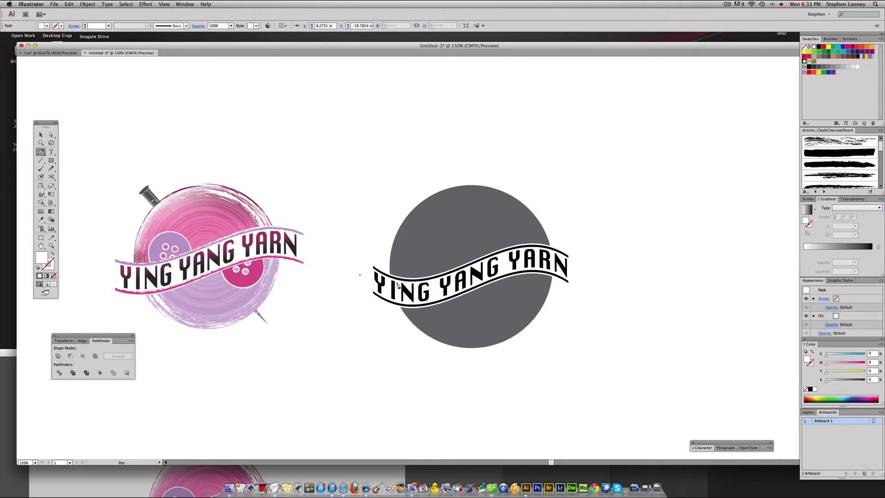
pyautogui.moveTo(508, 263); pyautogui.dragTo(534, 262)
pyautogui.click(581, 270)
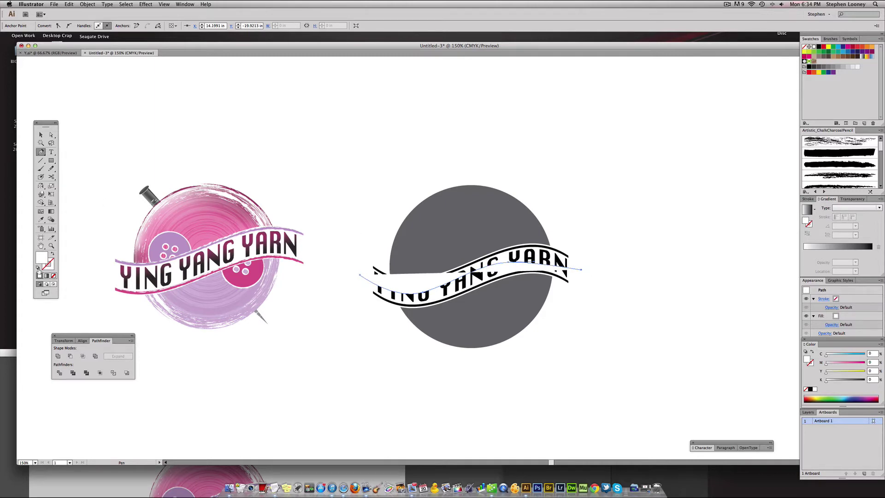
pyautogui.press('/')
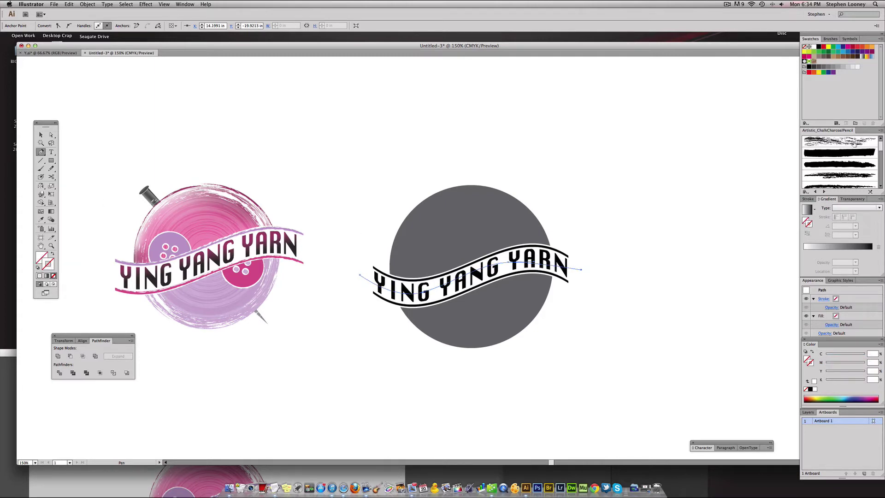
# - Give the wavy path a red stroke of 7 pt and deselect it
pyautogui.click(823, 47)
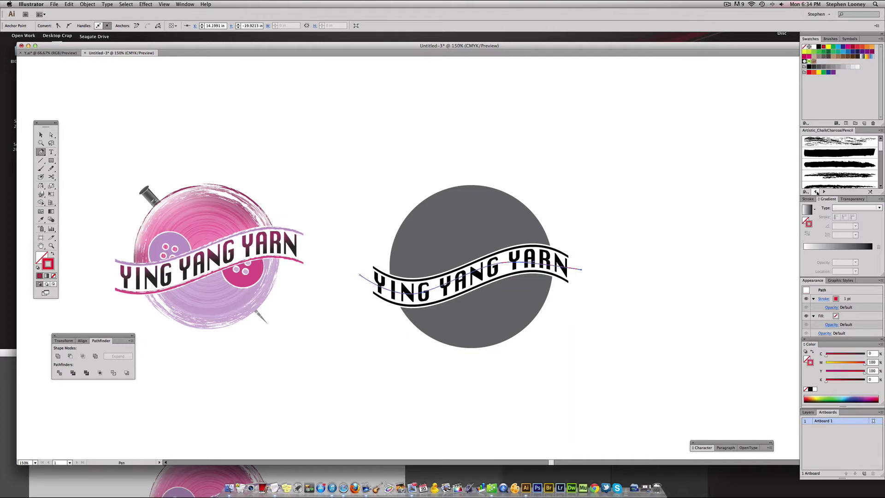
pyautogui.click(808, 199)
pyautogui.click(827, 206)
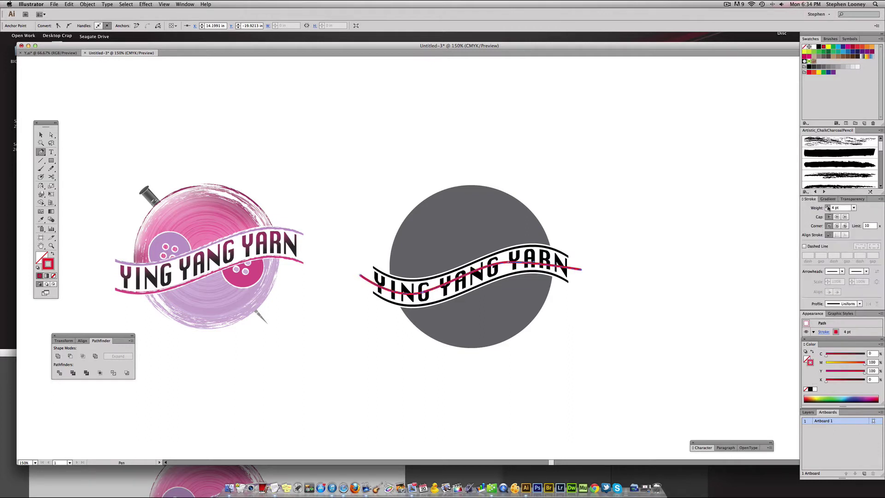
pyautogui.click(827, 206)
pyautogui.click(41, 135)
pyautogui.click(398, 121)
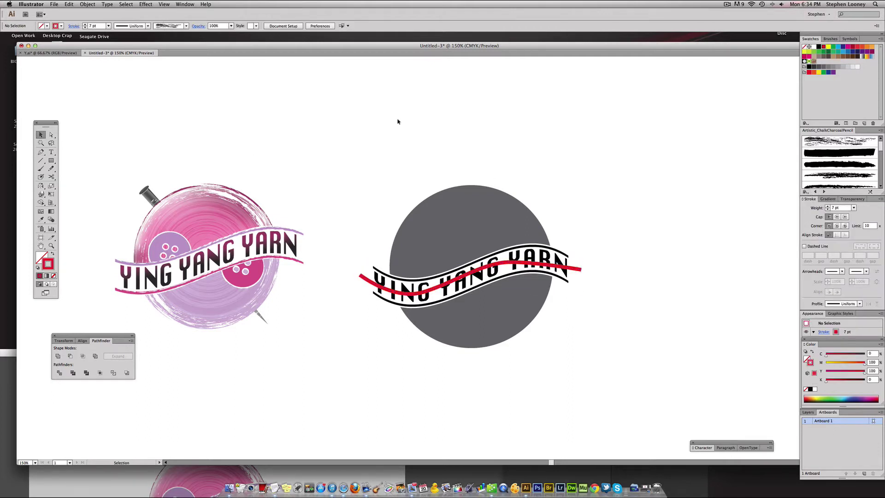
# - Move the warped banner group below the grey circle and expand its appearance into editable outlines
pyautogui.click(549, 255)
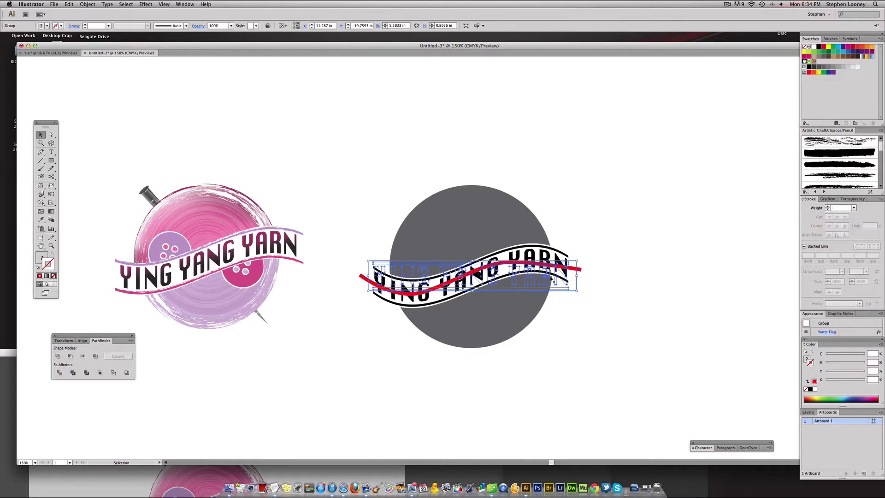
pyautogui.moveTo(550, 279); pyautogui.dragTo(541, 368)
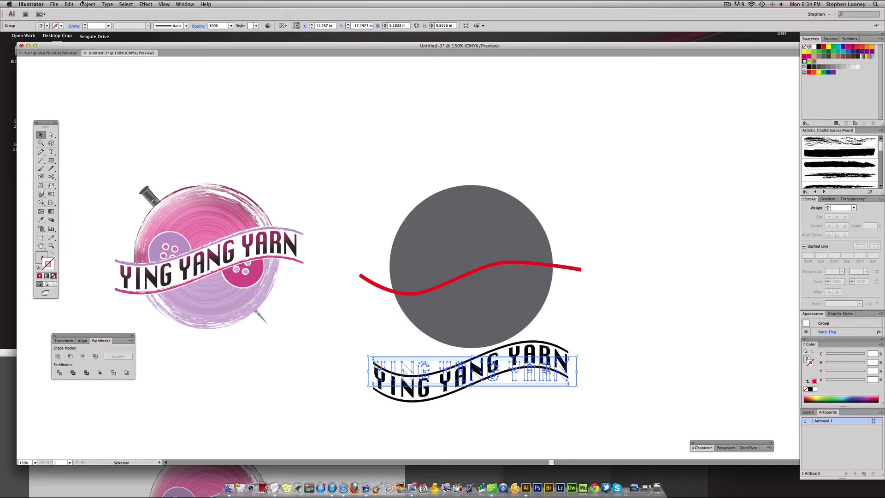
pyautogui.click(85, 4)
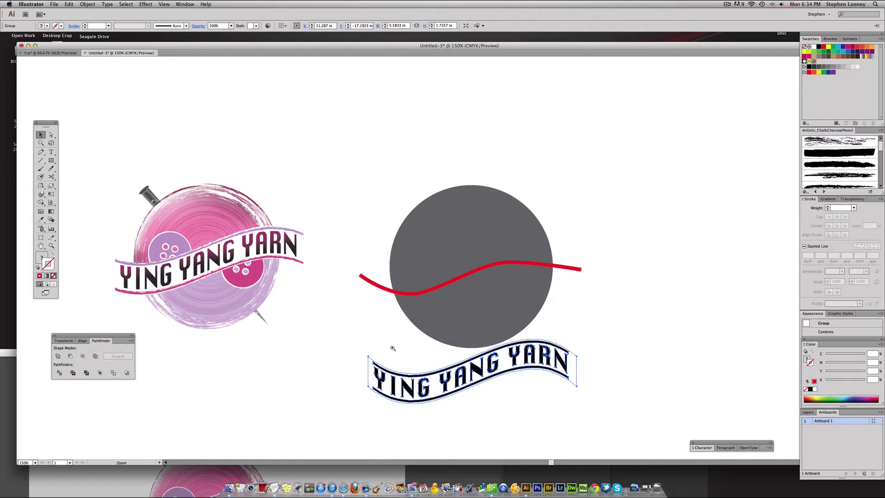
# - Examine the banner's outlines up close, comparing them before and after the expansion, and deselect the banner
pyautogui.moveTo(336, 336); pyautogui.dragTo(663, 426)
pyautogui.press('super+z')
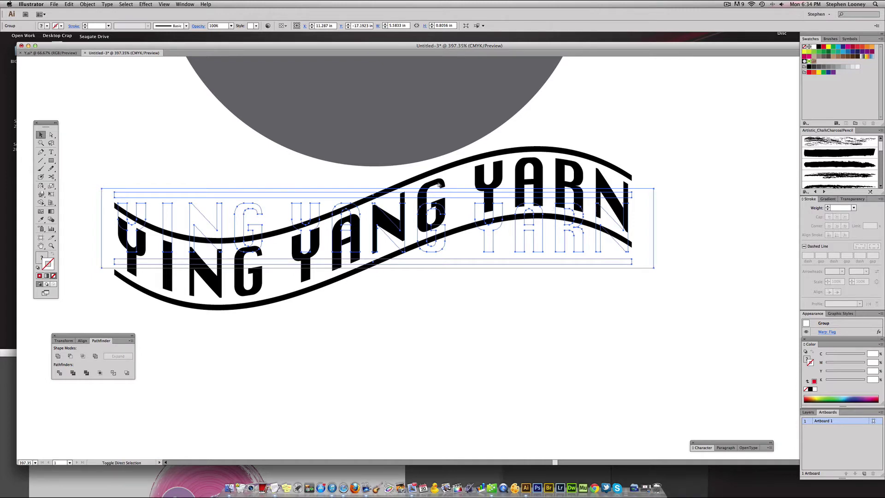
pyautogui.press('super+shift+z')
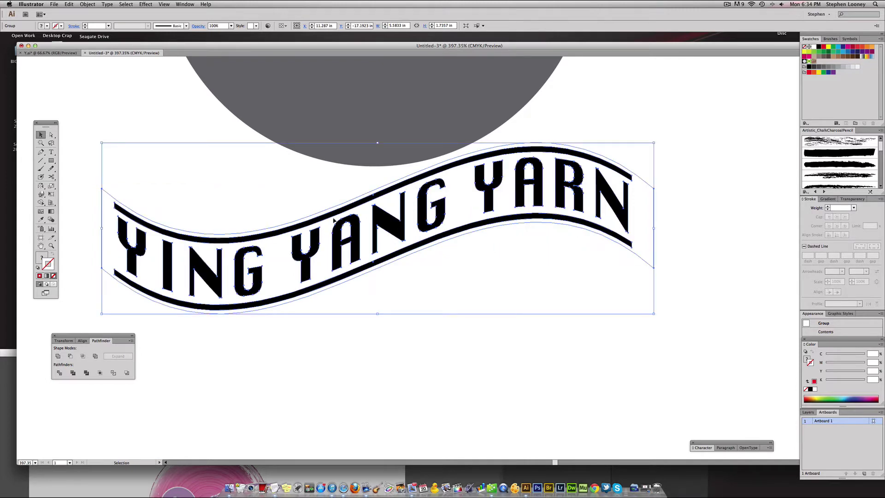
pyautogui.keyDown('alt'); pyautogui.keyDown('super'); pyautogui.click(367, 226); pyautogui.keyUp('super'); pyautogui.keyUp('alt')
pyautogui.keyDown('alt'); pyautogui.keyDown('super'); pyautogui.click(367, 226); pyautogui.keyUp('super'); pyautogui.keyUp('alt')
pyautogui.moveTo(538, 213); pyautogui.dragTo(524, 244)
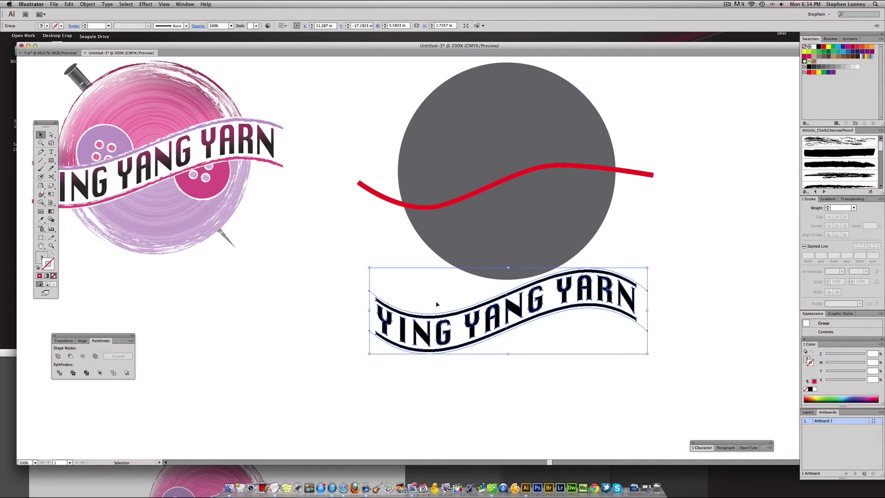
pyautogui.click(632, 258)
# - Divide the grey circle along the red wavy line with the Pathfinder Divide operation and deselect the result
pyautogui.moveTo(594, 274); pyautogui.dragTo(567, 294)
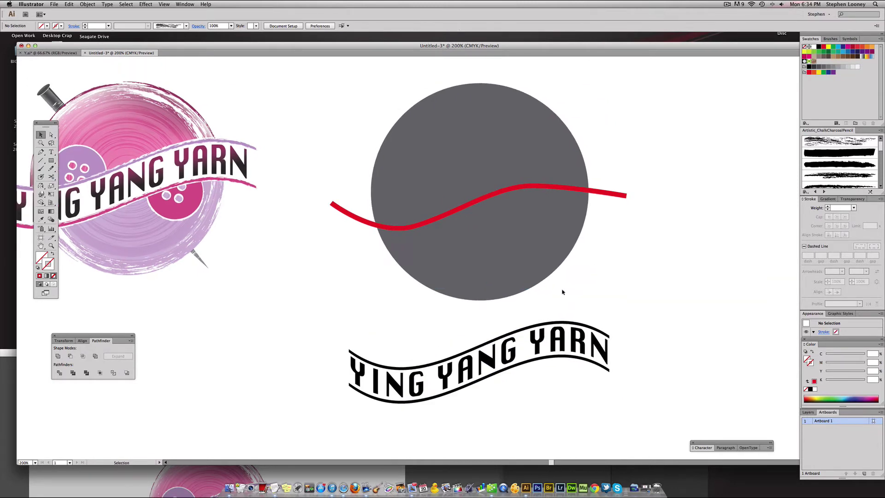
pyautogui.scroll(3, 509, 231)
pyautogui.hscroll(-1, 510, 230)
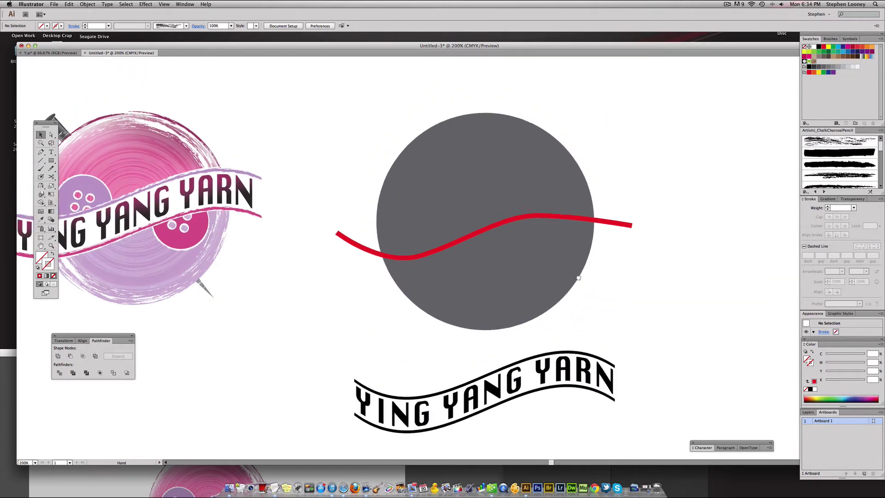
pyautogui.press('super+minus')
pyautogui.scroll(1, 492, 240)
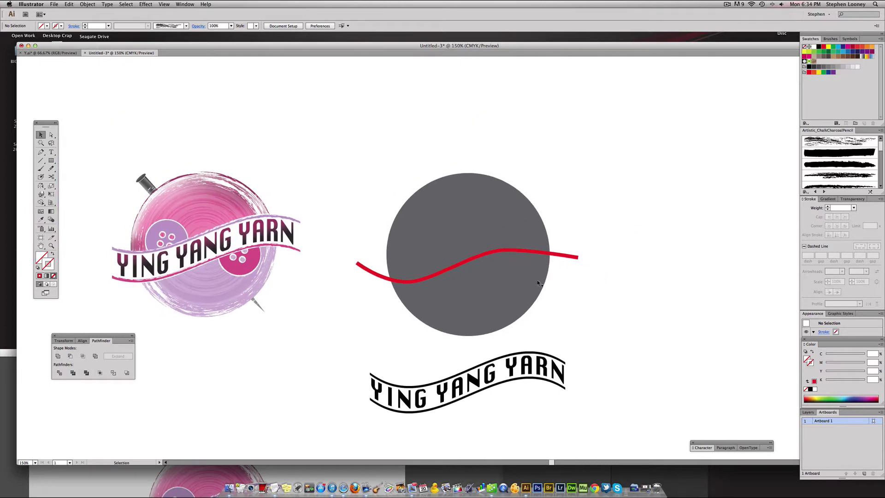
pyautogui.moveTo(599, 301)
pyautogui.mouseDown()
pyautogui.moveTo(381, 180)
pyautogui.moveTo(407, 190)
pyautogui.mouseUp()
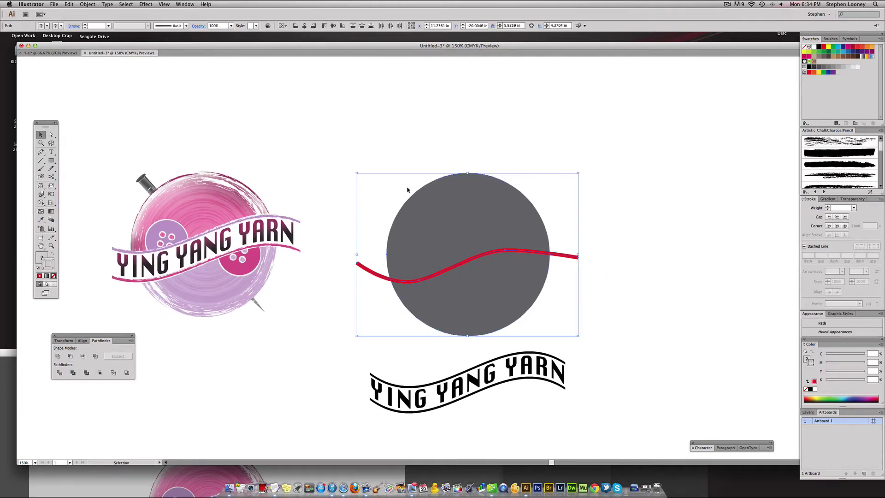
pyautogui.click(364, 157)
pyautogui.click(436, 184)
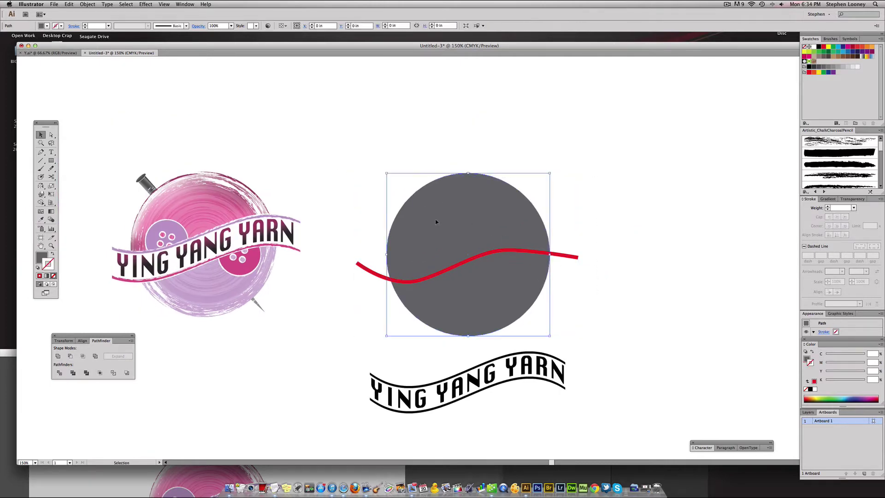
pyautogui.moveTo(346, 229); pyautogui.dragTo(426, 308)
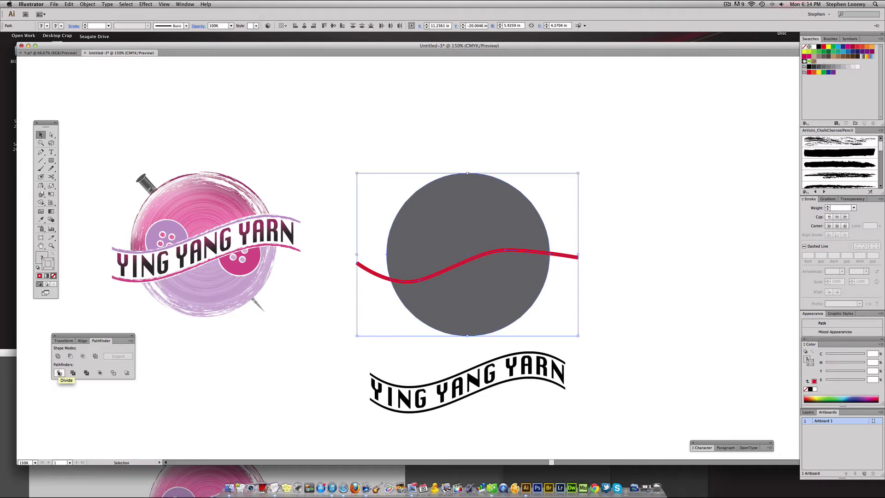
pyautogui.click(59, 373)
pyautogui.click(292, 347)
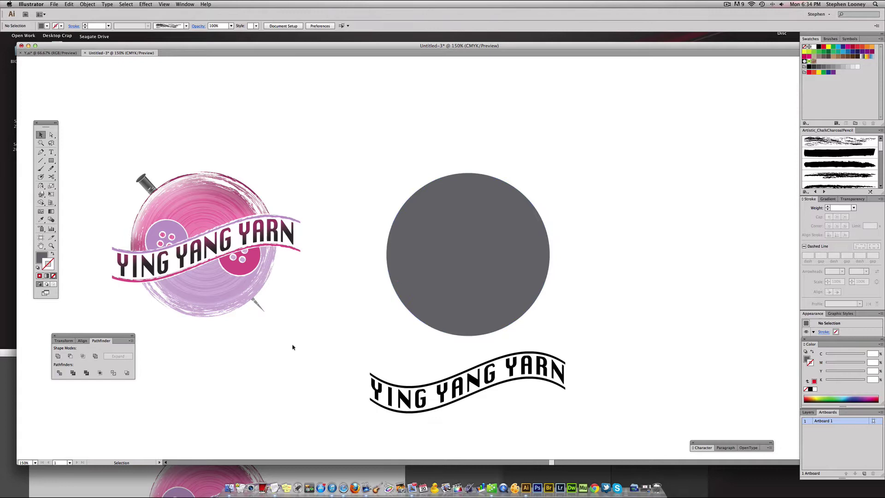
# - Ungroup the divided grey circle into separate halves and deselect them
pyautogui.click(432, 228)
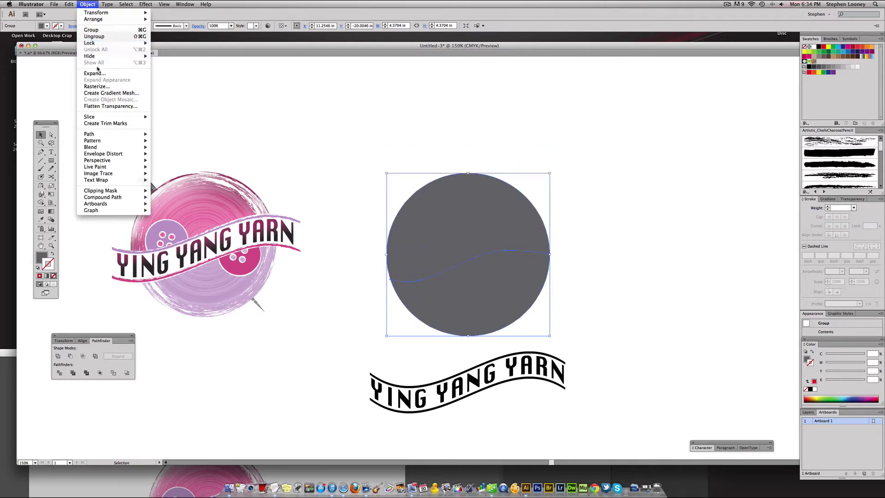
pyautogui.click(101, 37)
pyautogui.click(355, 91)
# - Pull the circle's upper half away to check the split, and undo the move
pyautogui.moveTo(446, 209); pyautogui.dragTo(432, 153)
pyautogui.click(352, 171)
pyautogui.press('super+z')
pyautogui.click(619, 232)
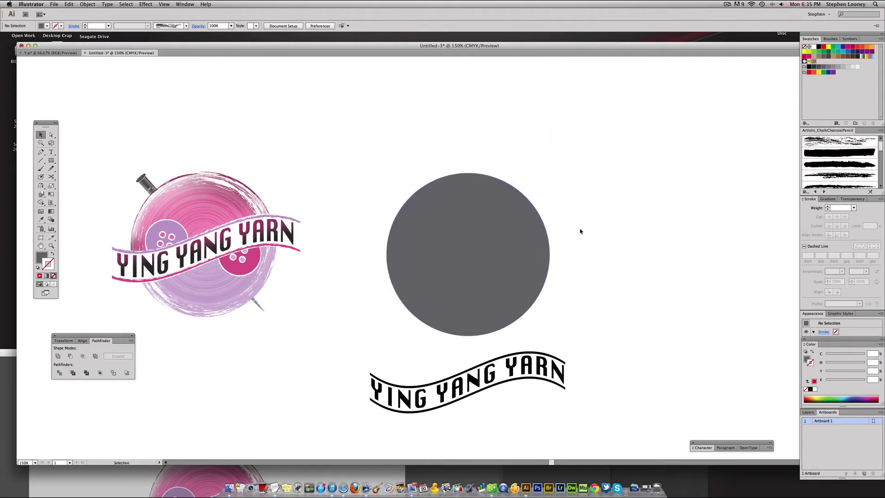
# - Pull the swirl lines and upper gradient half out of the finished logo to examine its construction, and undo the moves
pyautogui.click(542, 224)
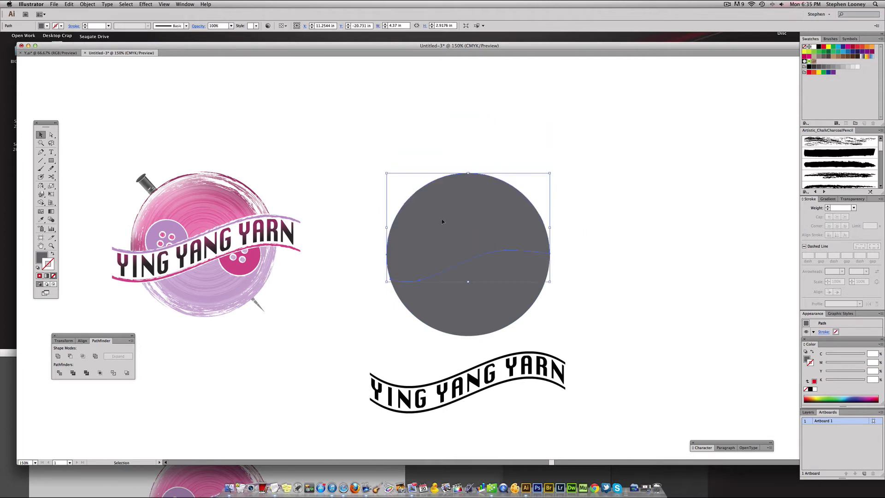
pyautogui.click(224, 209)
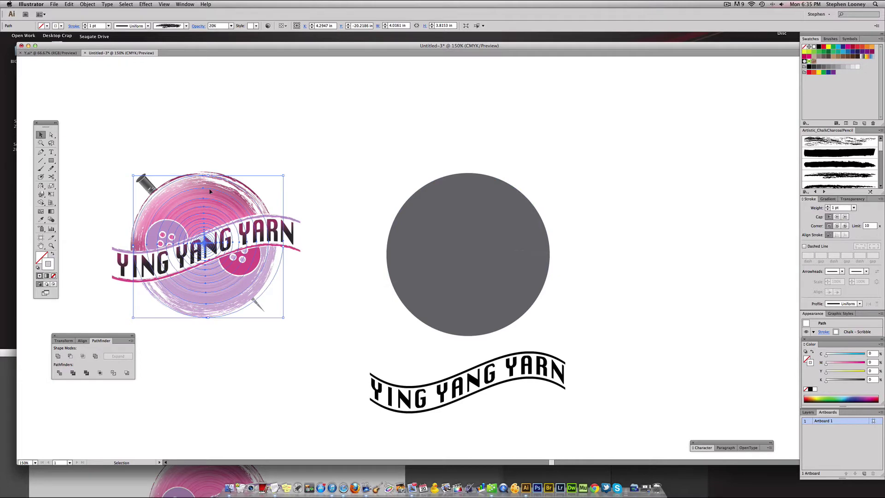
pyautogui.moveTo(209, 192); pyautogui.dragTo(210, 308)
pyautogui.click(213, 203)
pyautogui.click(293, 147)
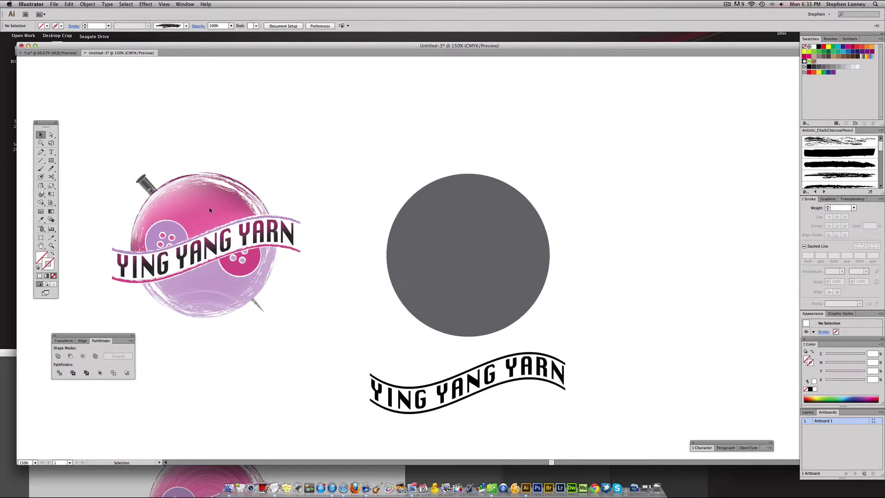
pyautogui.moveTo(210, 210); pyautogui.dragTo(211, 383)
pyautogui.click(396, 235)
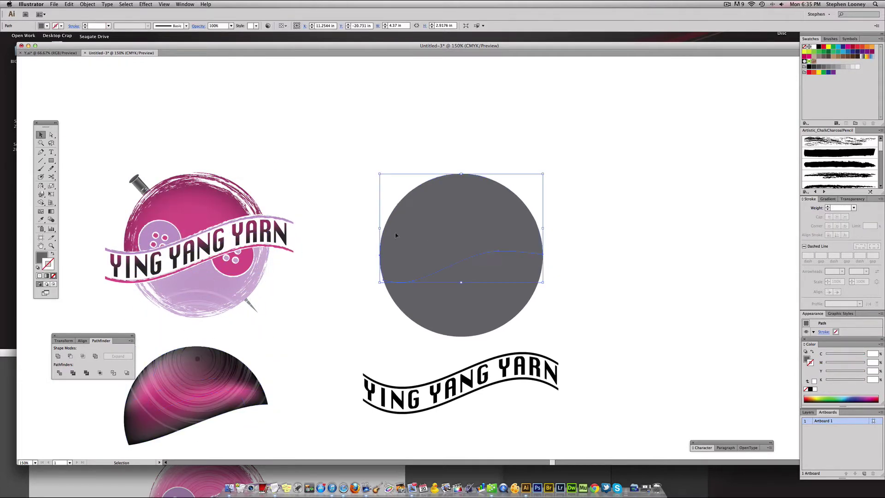
pyautogui.click(318, 158)
pyautogui.press('super+z')
pyautogui.press('super+z')
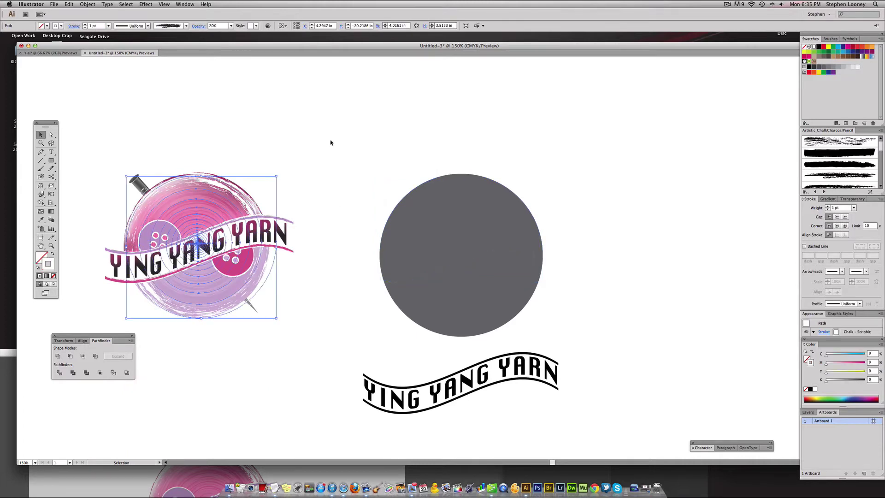
pyautogui.click(330, 141)
# - Fill the circle's upper half with magenta and lighten it to about 36% magenta
pyautogui.click(451, 235)
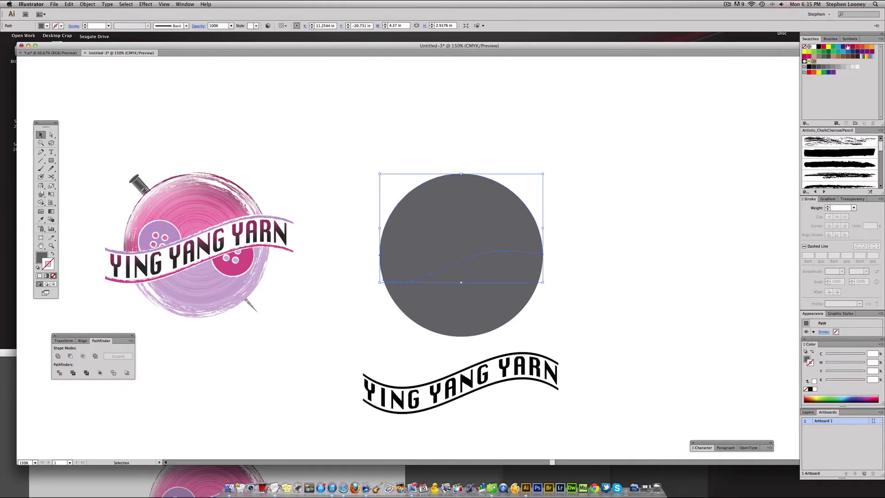
pyautogui.click(847, 48)
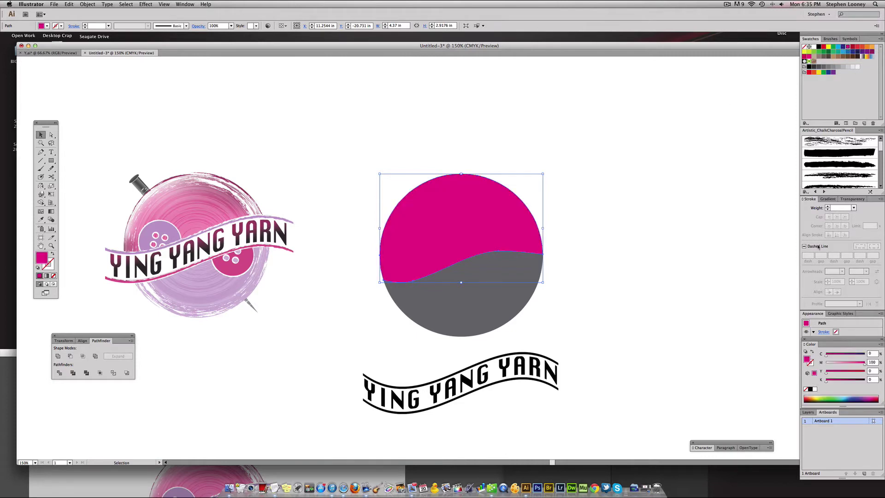
pyautogui.click(840, 363)
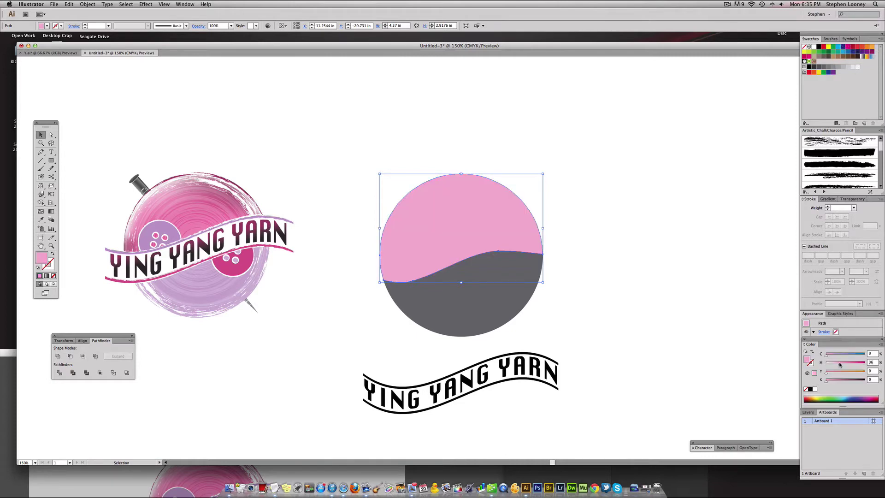
# - Fill the circle's lower half with violet at 75% magenta, and replace that fill with the purple sampled from the finished logo's lower half
pyautogui.click(486, 316)
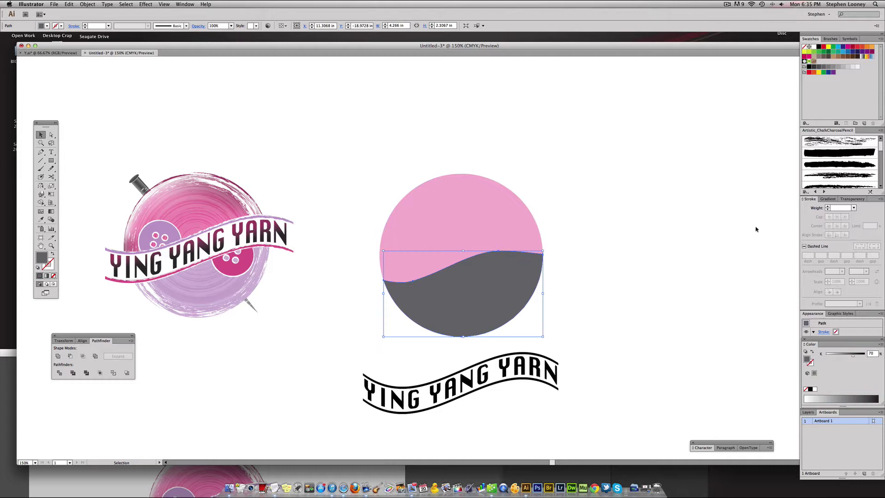
pyautogui.click(862, 52)
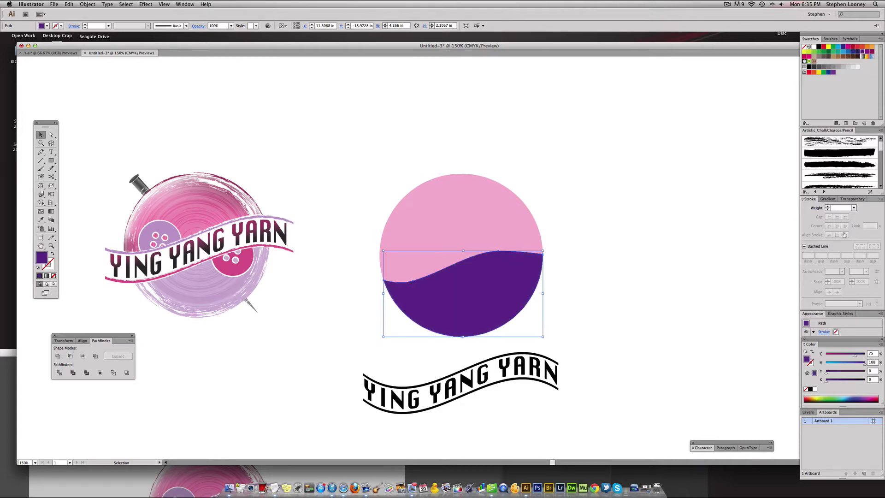
pyautogui.moveTo(851, 356)
pyautogui.mouseDown()
pyautogui.moveTo(862, 366)
pyautogui.moveTo(848, 365)
pyautogui.moveTo(855, 364)
pyautogui.mouseUp()
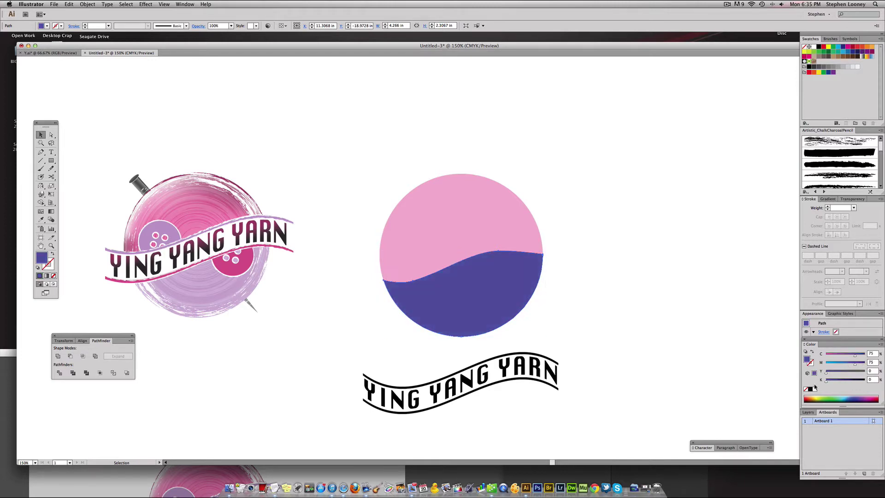
pyautogui.click(40, 219)
pyautogui.click(226, 297)
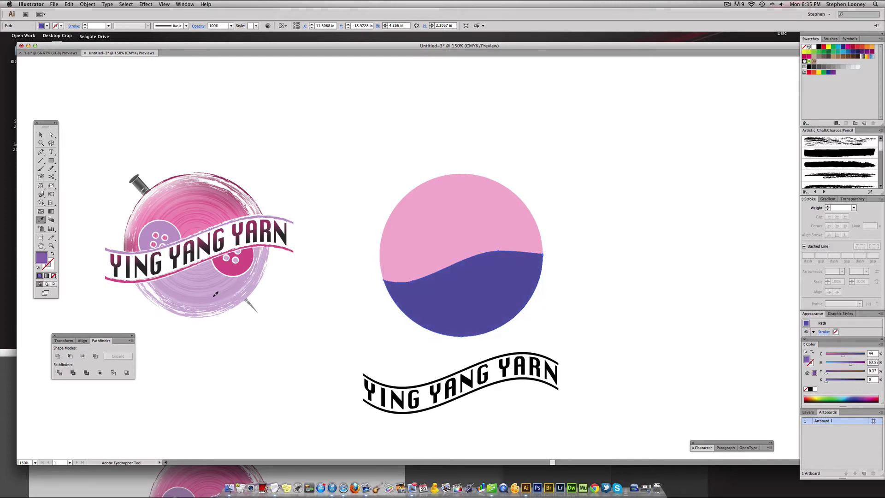
pyautogui.click(40, 134)
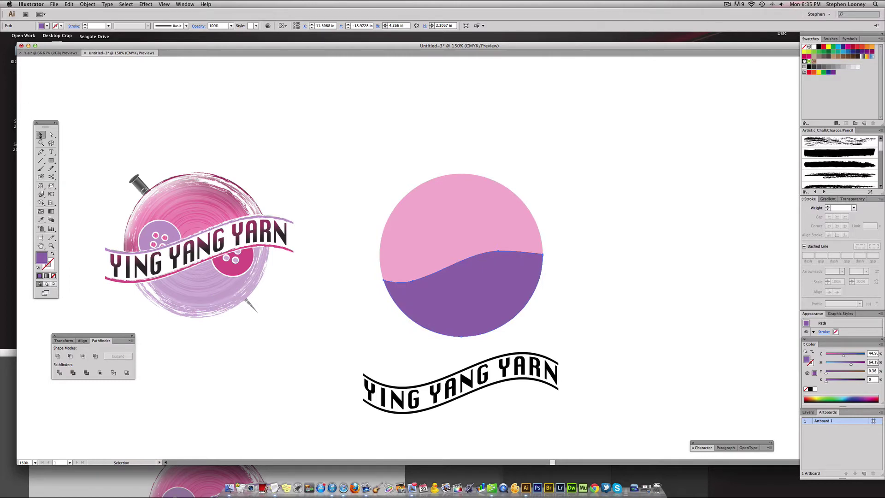
pyautogui.click(326, 148)
# - Draw a circle about 3.98 in wide centred inside the two-tone circle, and give it a white outline with no fill
pyautogui.hscroll(2, 365, 146)
pyautogui.hscroll(-2, 375, 150)
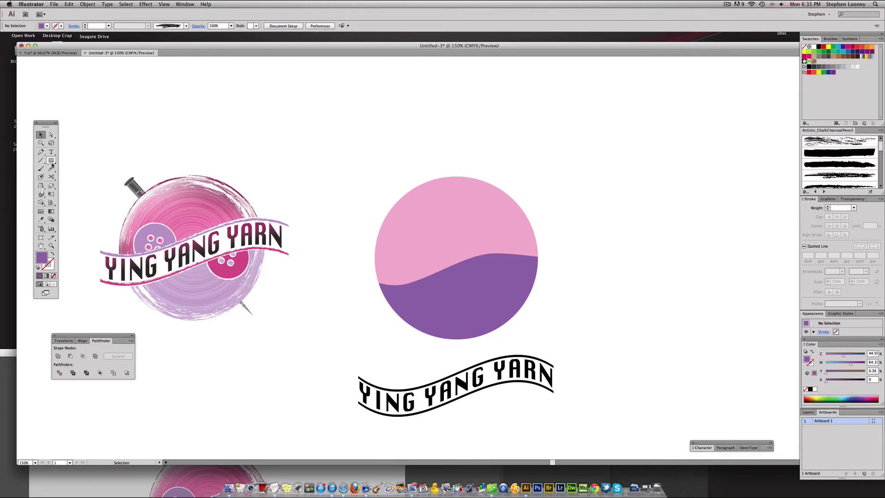
pyautogui.moveTo(52, 163); pyautogui.dragTo(78, 177)
pyautogui.moveTo(448, 248); pyautogui.dragTo(530, 326)
pyautogui.scroll(1, 496, 308)
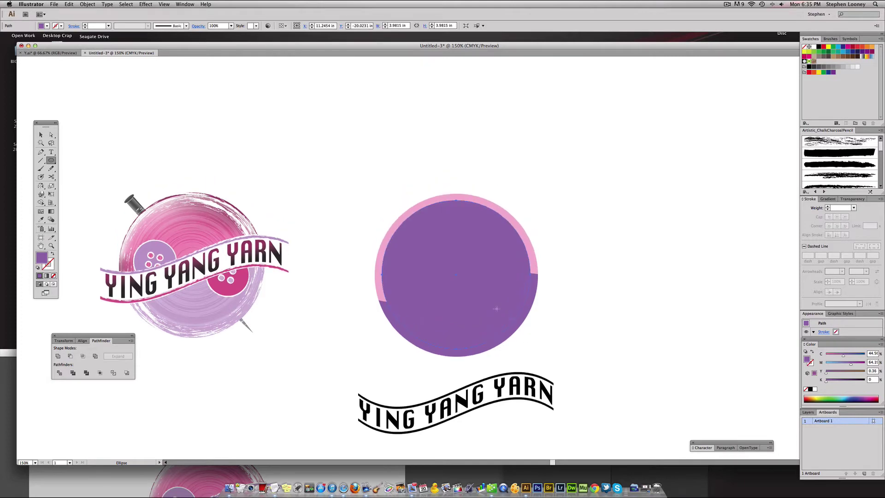
pyautogui.click(38, 268)
pyautogui.click(52, 254)
pyautogui.click(53, 276)
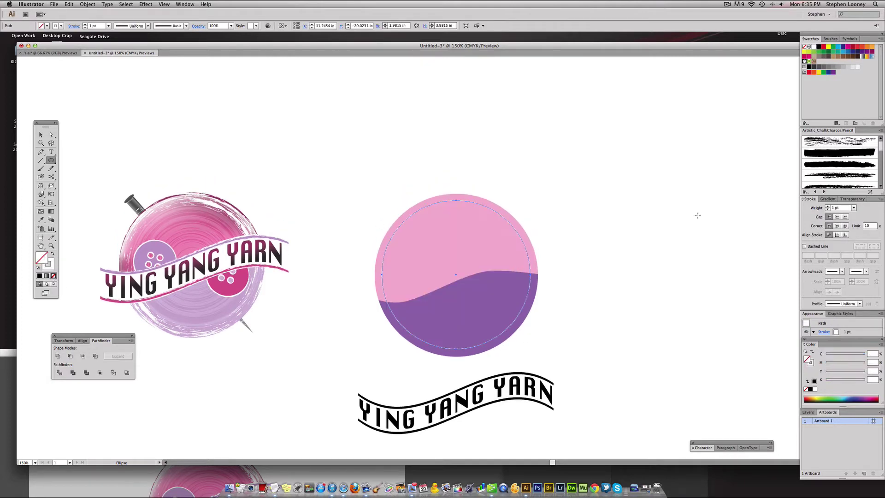
# - Apply the Chalk 2 brush from the Artistic_ChalkCharcoalPencil library to the white circle outline
pyautogui.click(880, 130)
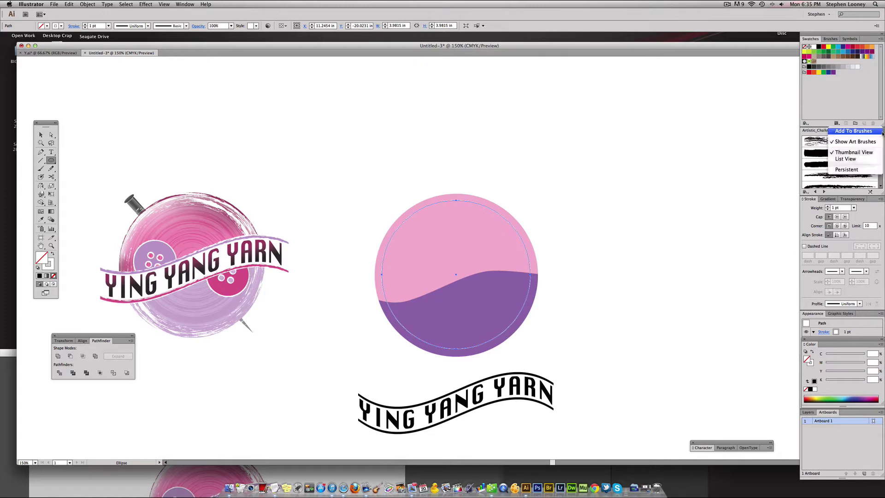
pyautogui.click(813, 135)
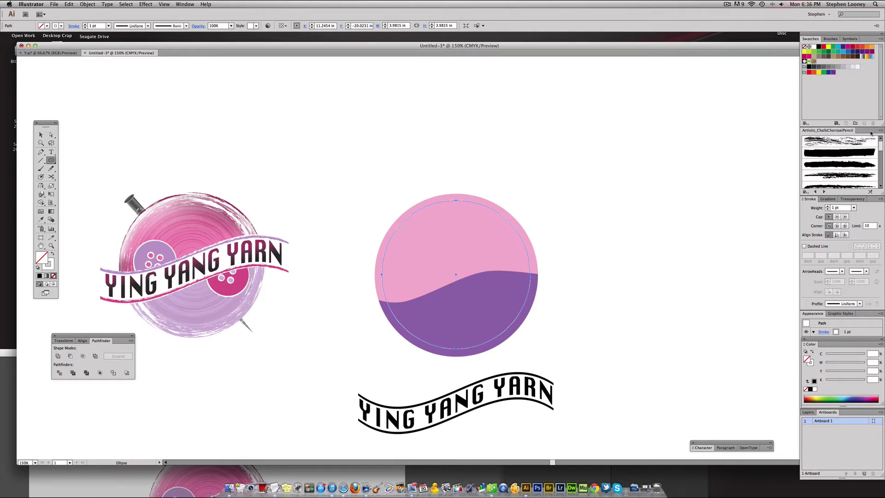
pyautogui.click(830, 39)
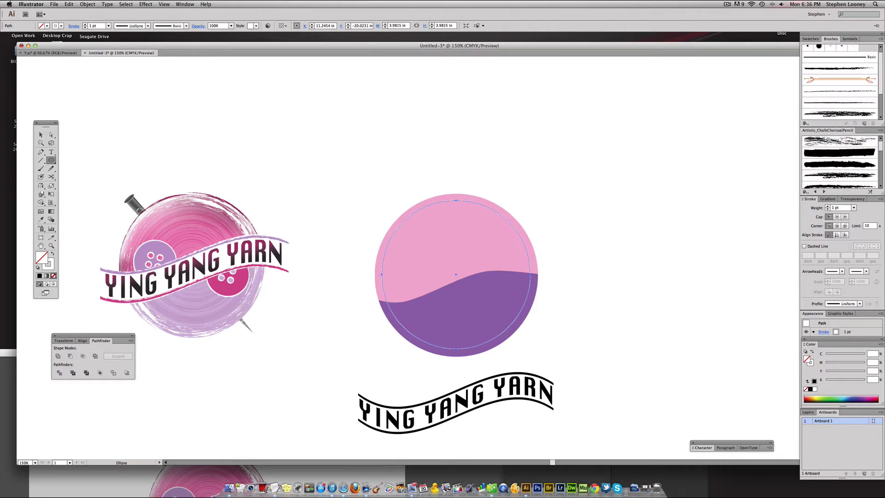
pyautogui.click(880, 39)
pyautogui.moveTo(859, 156)
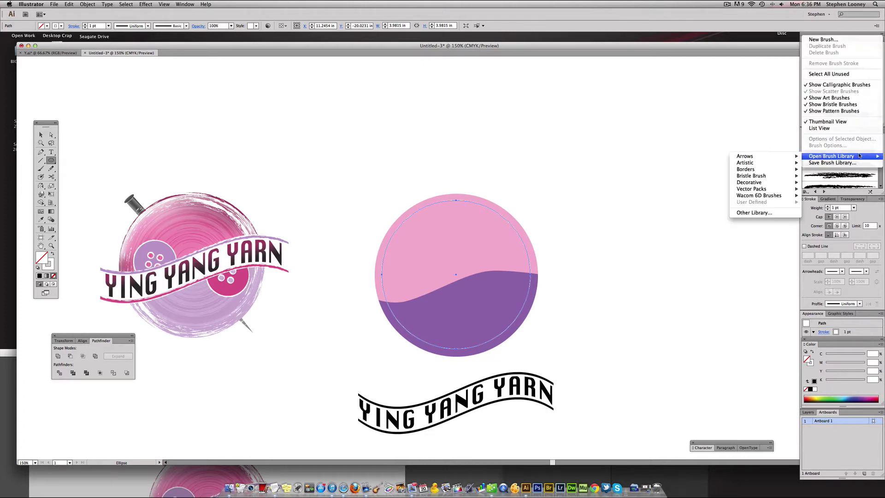
pyautogui.moveTo(784, 162)
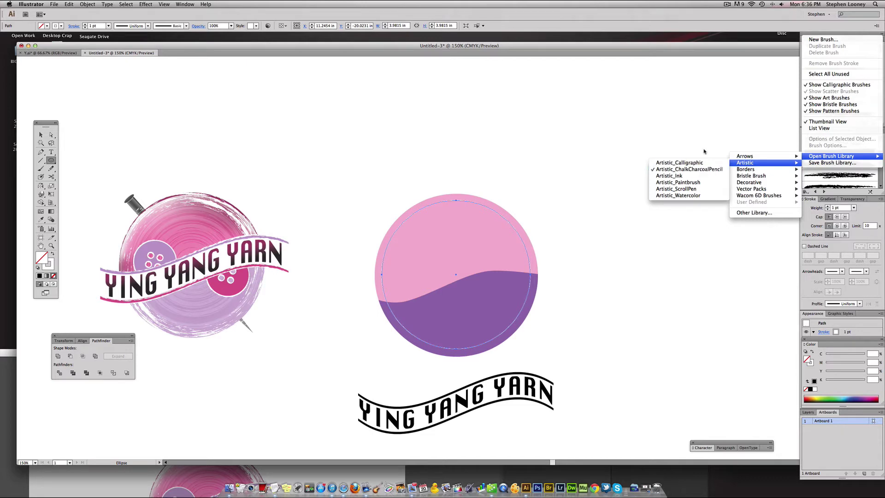
pyautogui.click(712, 96)
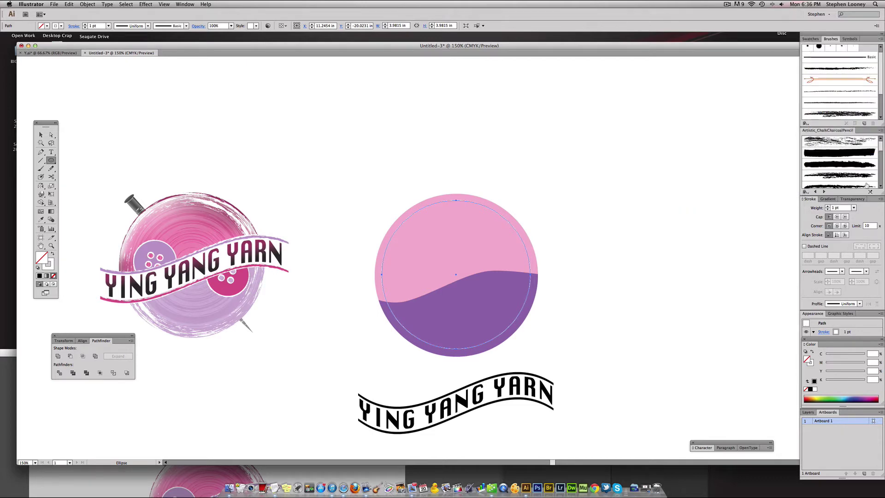
pyautogui.click(857, 143)
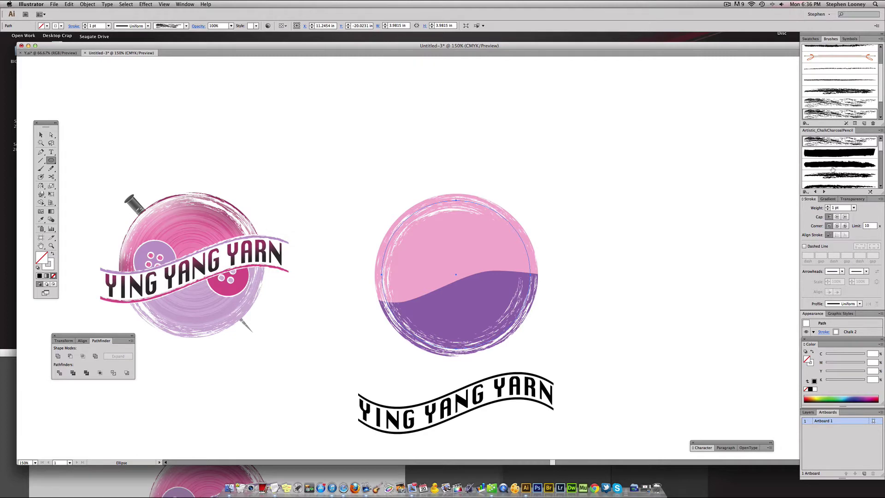
# - Nudge the chalk ring slightly to the left over the two-tone circle and deselect it
pyautogui.click(41, 135)
pyautogui.click(391, 196)
pyautogui.click(517, 300)
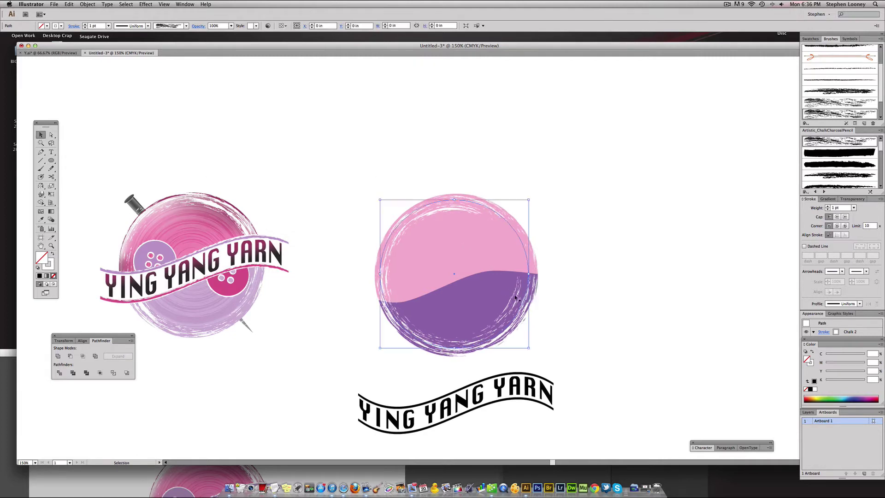
pyautogui.click(412, 160)
pyautogui.moveTo(413, 152); pyautogui.dragTo(419, 190)
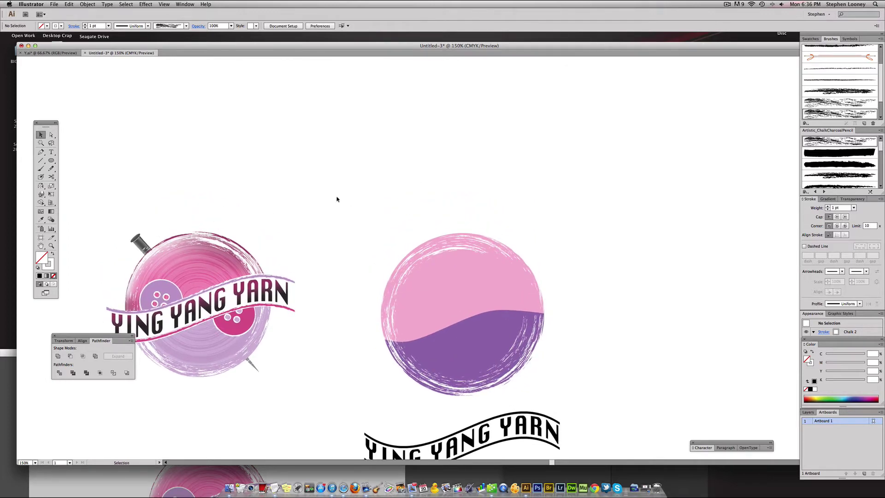
pyautogui.scroll(1, 308, 170)
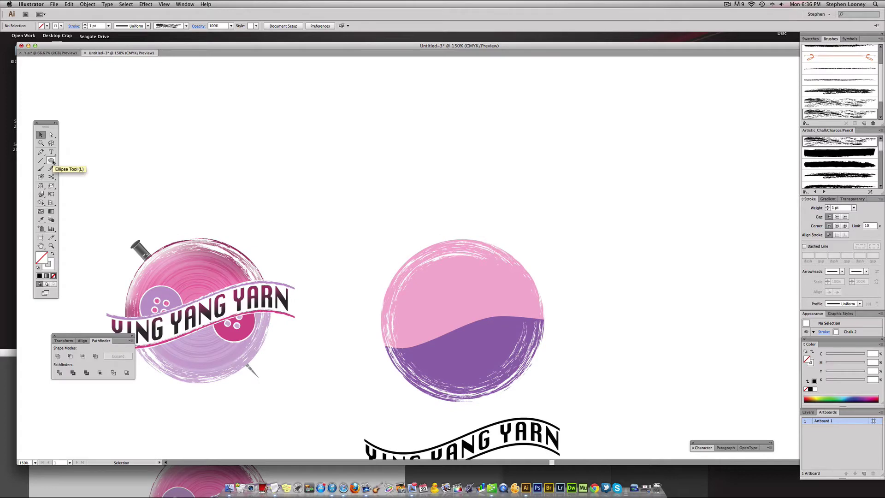
# - Draw a trial spiral about 1.74 in wide above the two-tone circle with the Spiral tool, and delete it
pyautogui.click(53, 162)
pyautogui.click(41, 161)
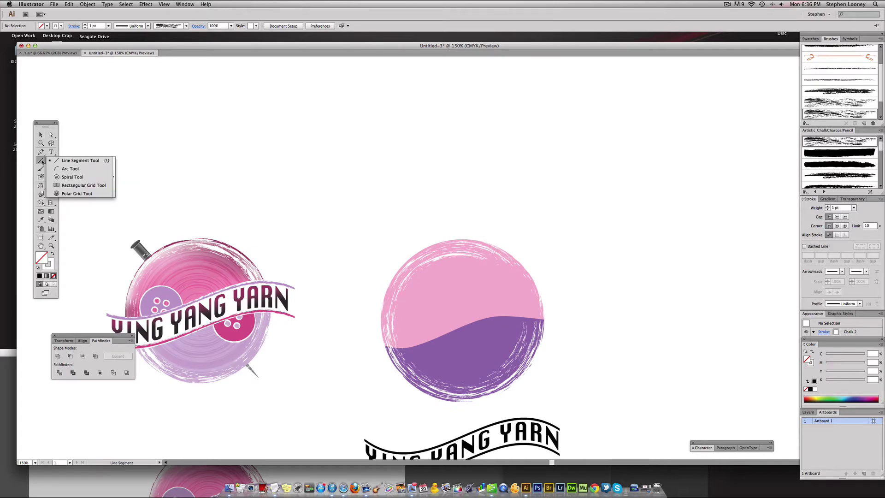
pyautogui.click(76, 177)
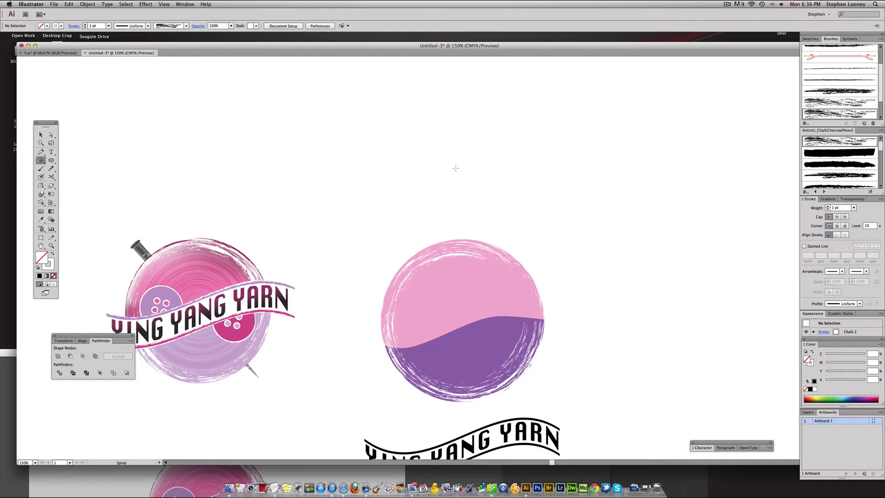
pyautogui.click(476, 152)
pyautogui.press('Escape')
pyautogui.moveTo(440, 133); pyautogui.dragTo(465, 158)
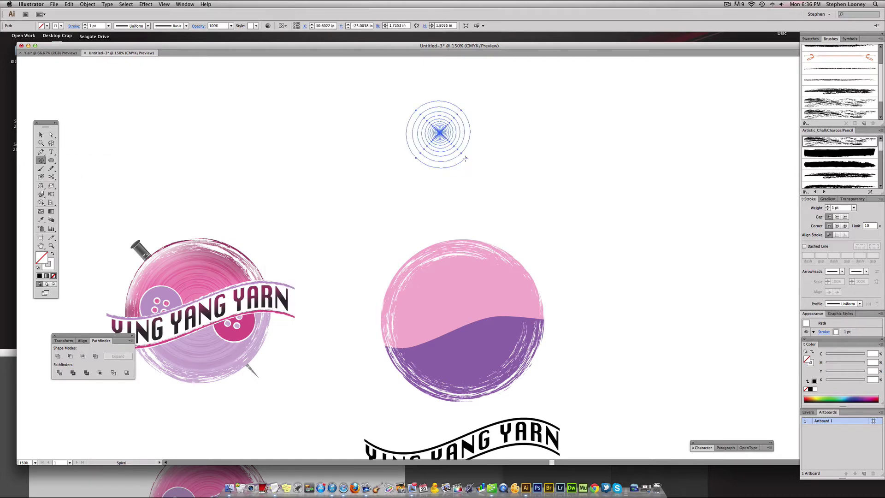
pyautogui.press('Delete')
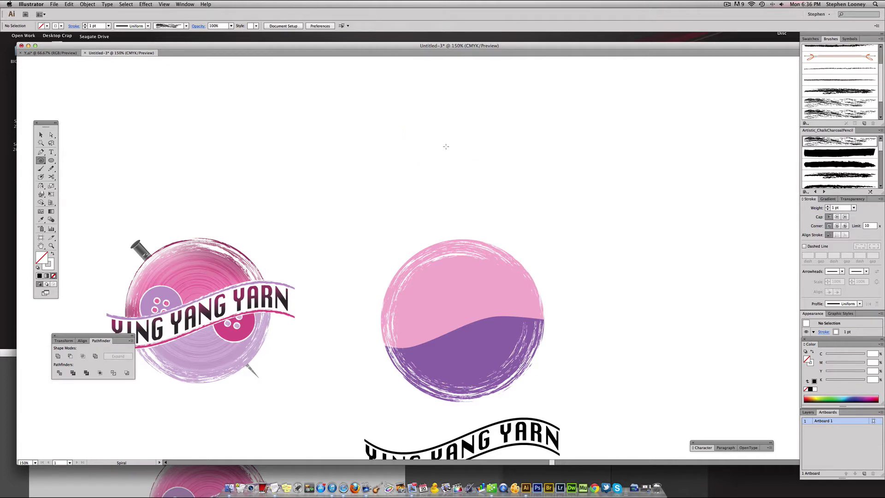
# - Try creating a spiral from exact settings with a 1 in radius, and delete it
pyautogui.click(441, 136)
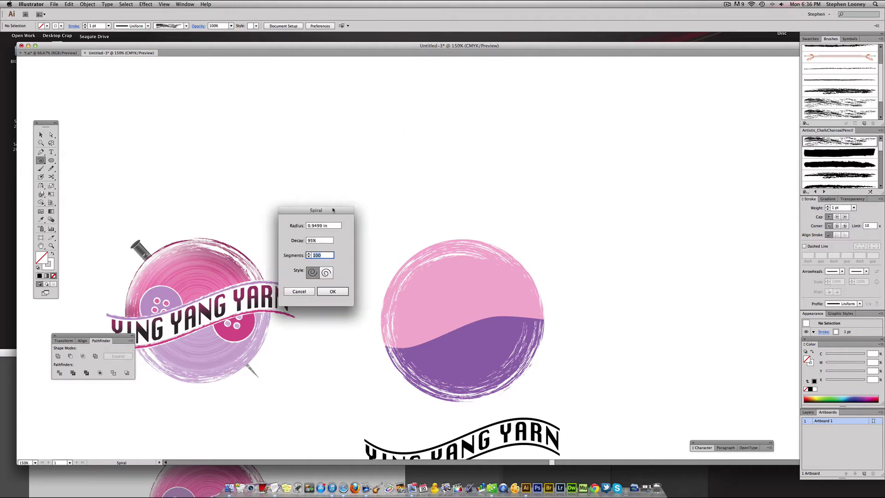
pyautogui.moveTo(333, 210); pyautogui.dragTo(343, 209)
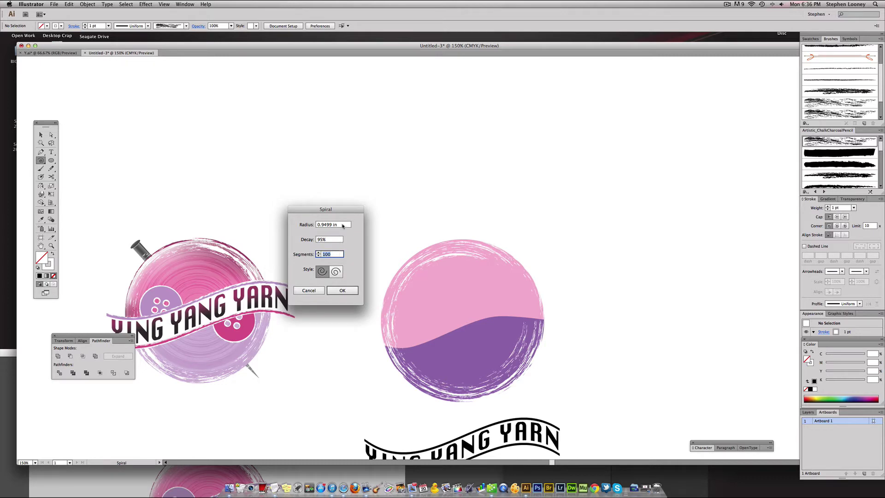
pyautogui.moveTo(348, 224); pyautogui.dragTo(317, 226)
pyautogui.write('1')
pyautogui.press('Tab')
pyautogui.moveTo(340, 254); pyautogui.dragTo(322, 256)
pyautogui.click(346, 291)
pyautogui.press('Delete')
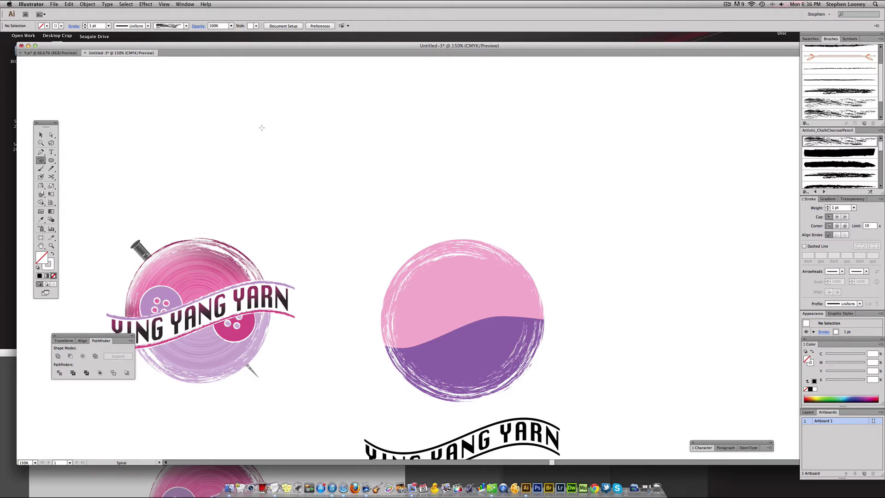
# - Draw trial spirals in empty space and over the two-tone circle, delete them, and dismiss the spiral settings
pyautogui.moveTo(262, 128); pyautogui.dragTo(352, 148)
pyautogui.press('Delete')
pyautogui.moveTo(448, 289); pyautogui.dragTo(525, 372)
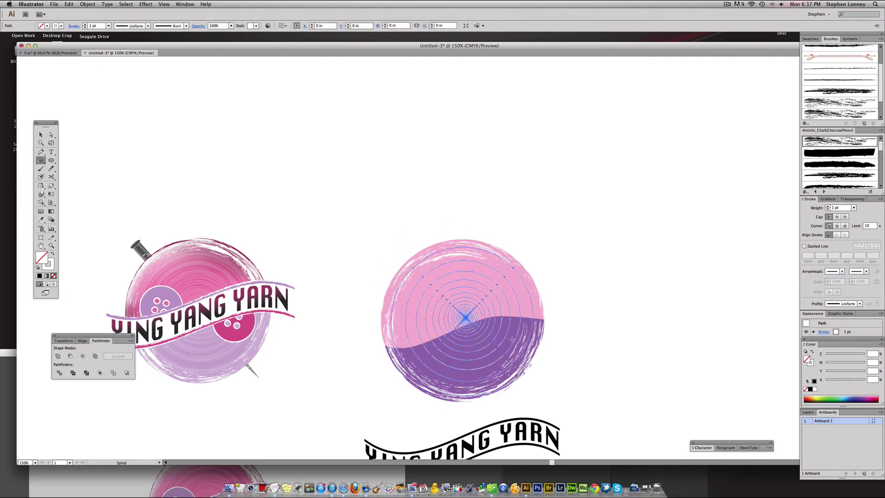
pyautogui.press('Delete')
pyautogui.click(454, 176)
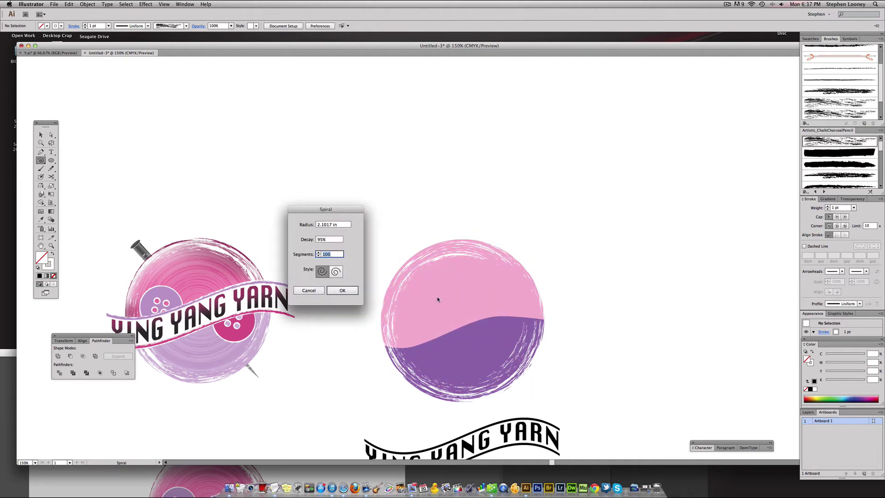
pyautogui.press('Escape')
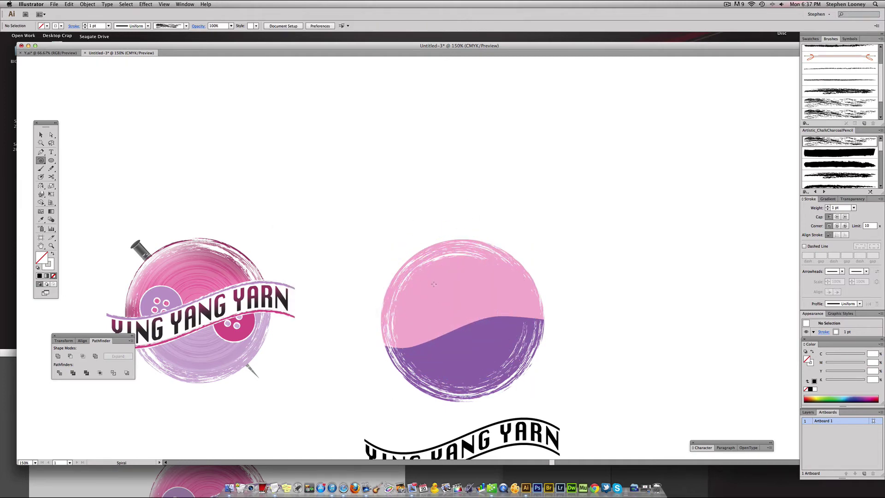
# - Draw a spiral about 4.08 by 3.90 in over the two-tone circle, centred on it
pyautogui.moveTo(471, 329); pyautogui.dragTo(485, 293)
pyautogui.moveTo(434, 274); pyautogui.dragTo(486, 308)
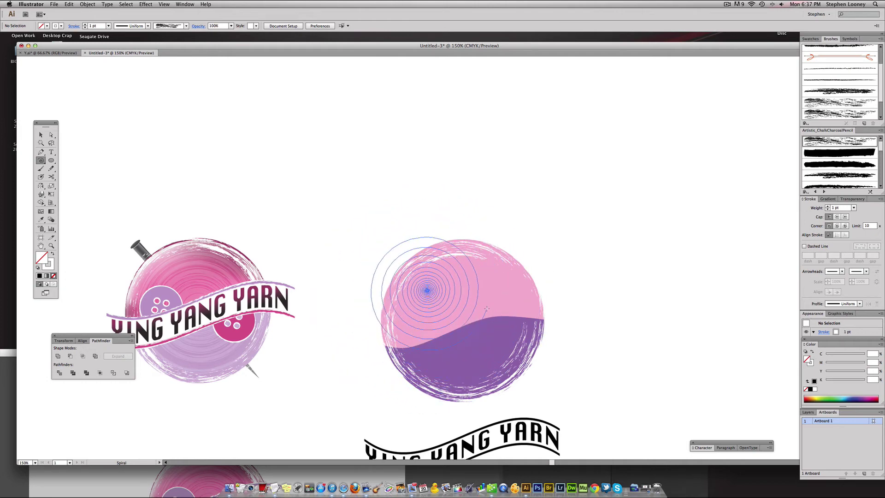
pyautogui.moveTo(530, 344); pyautogui.dragTo(517, 369)
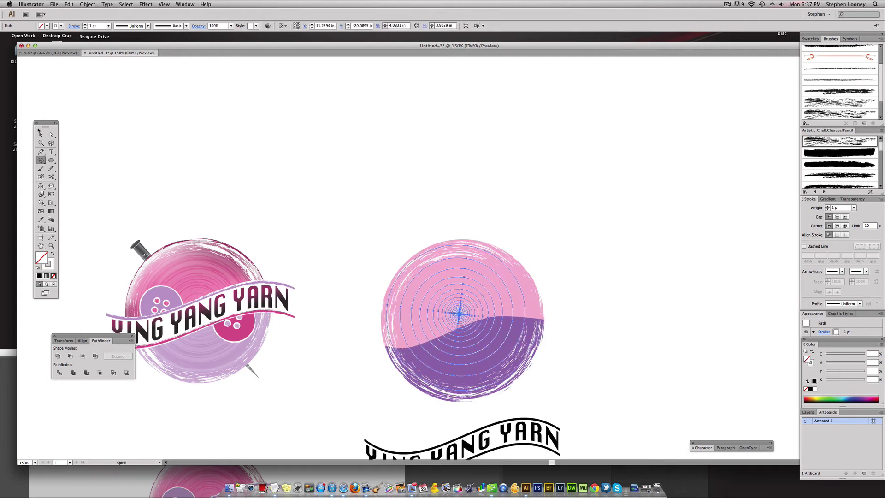
# - Try Charcoal - Thick and other brushes on the spiral, settle on Chalk 2, and nudge the spiral slightly down and to the right
pyautogui.click(41, 134)
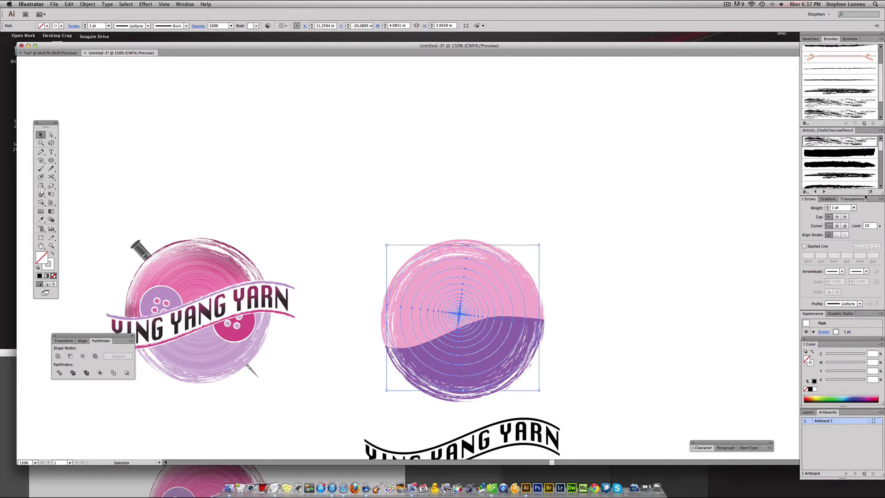
pyautogui.moveTo(841, 196); pyautogui.dragTo(842, 277)
pyautogui.click(843, 257)
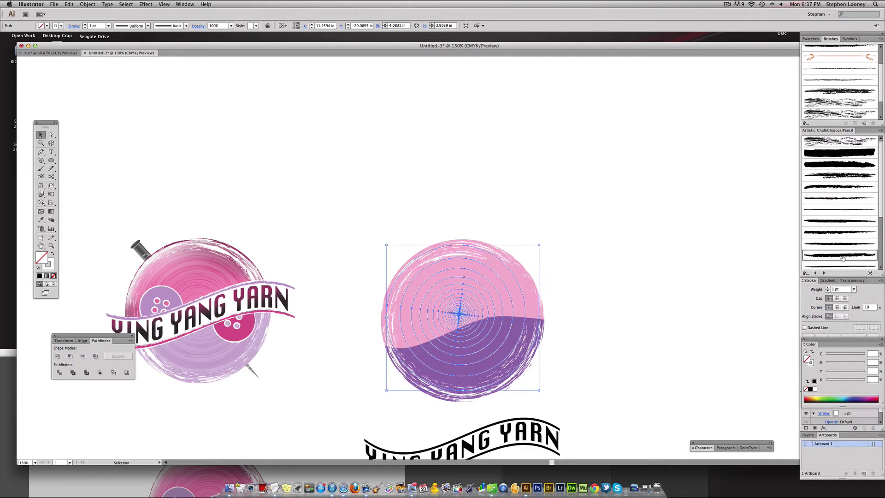
pyautogui.click(826, 176)
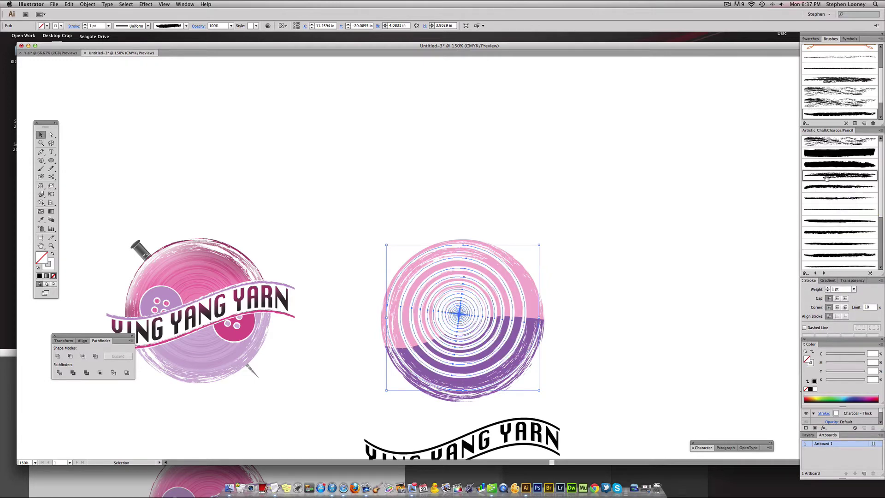
pyautogui.click(837, 142)
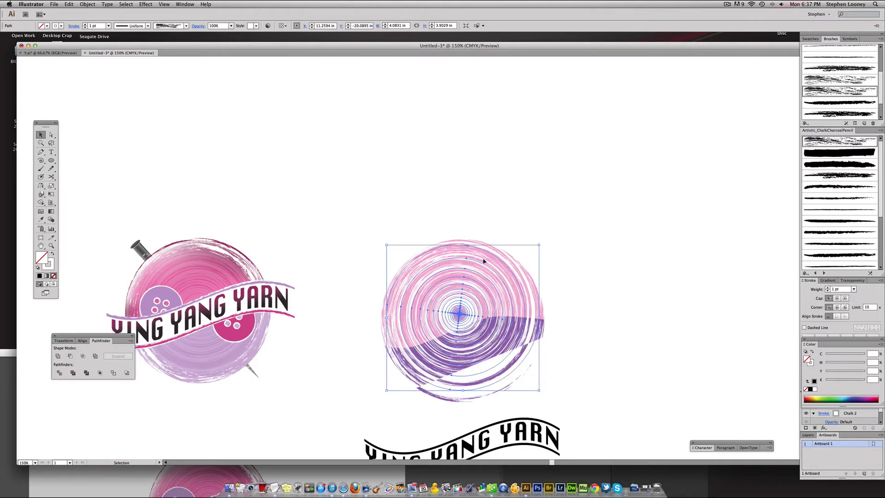
pyautogui.moveTo(484, 260); pyautogui.dragTo(486, 262)
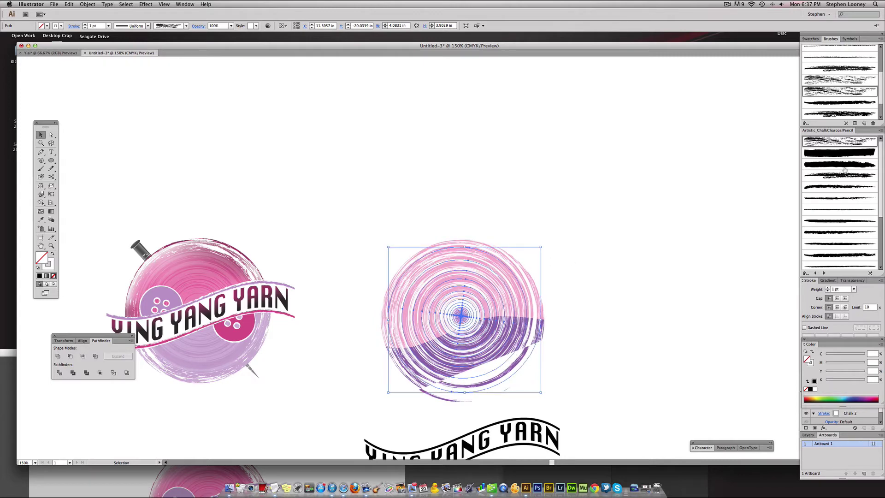
# - Apply the Chalk - Scribble 2 brush to the spiral over the two-tone circle and set its opacity to 20%
pyautogui.click(829, 177)
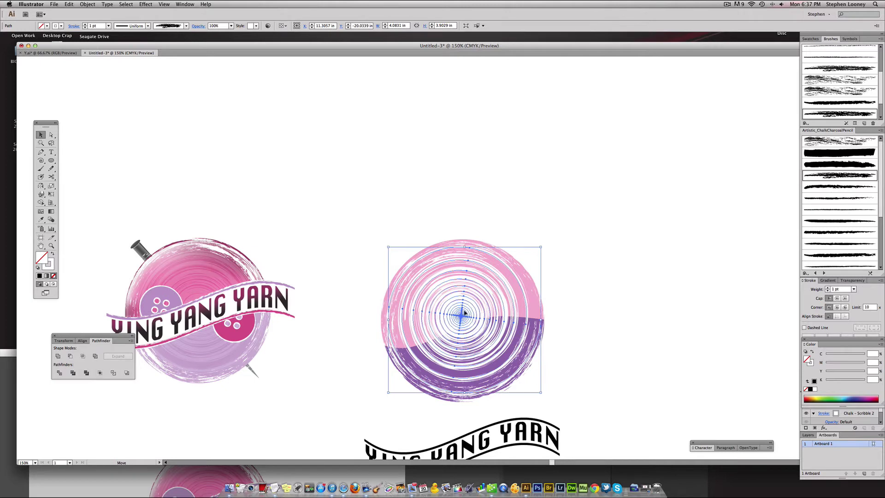
pyautogui.click(174, 262)
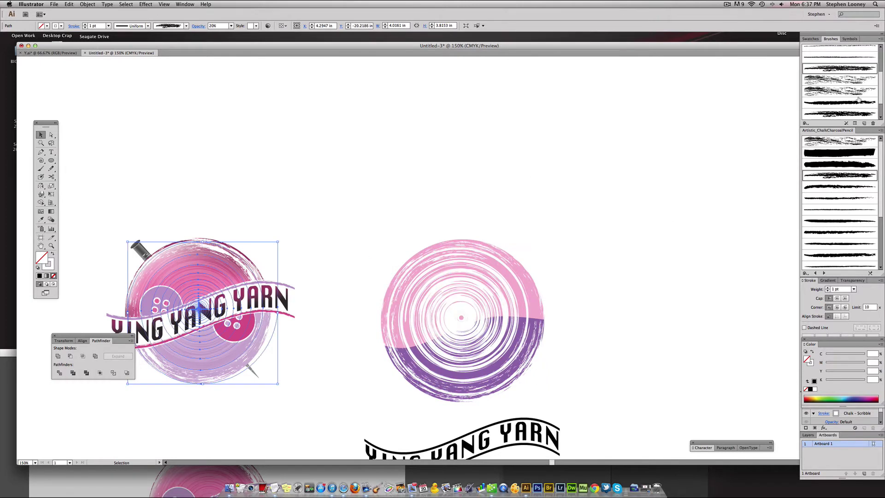
pyautogui.click(854, 281)
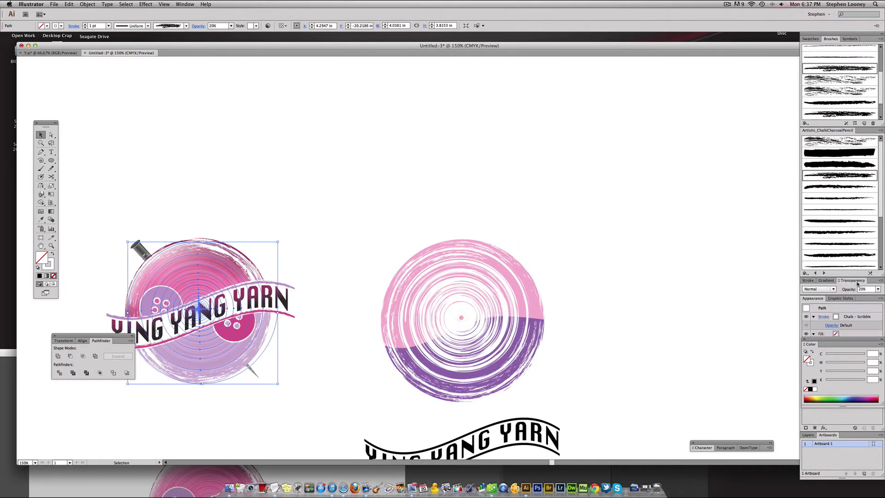
pyautogui.click(571, 223)
pyautogui.click(538, 299)
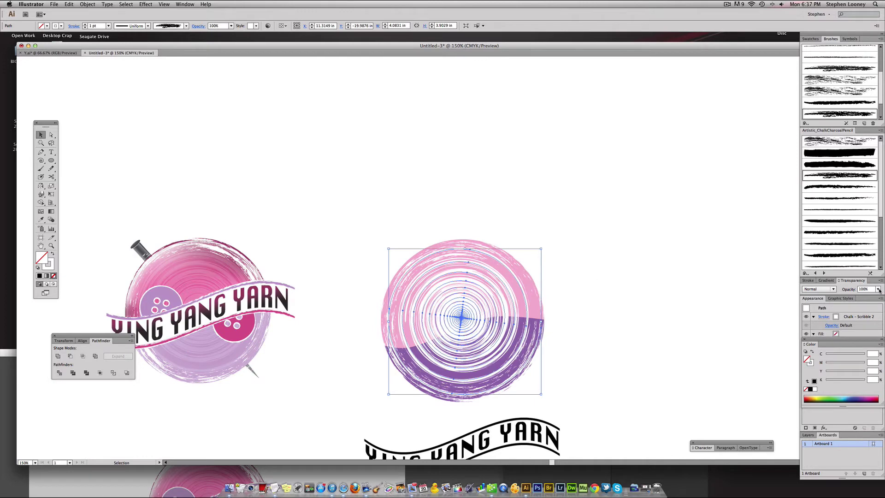
pyautogui.click(878, 290)
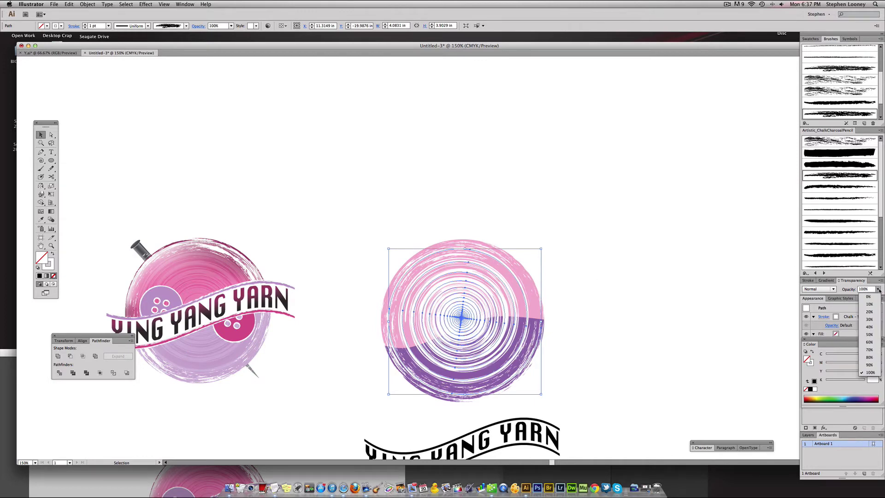
pyautogui.click(872, 314)
pyautogui.click(627, 255)
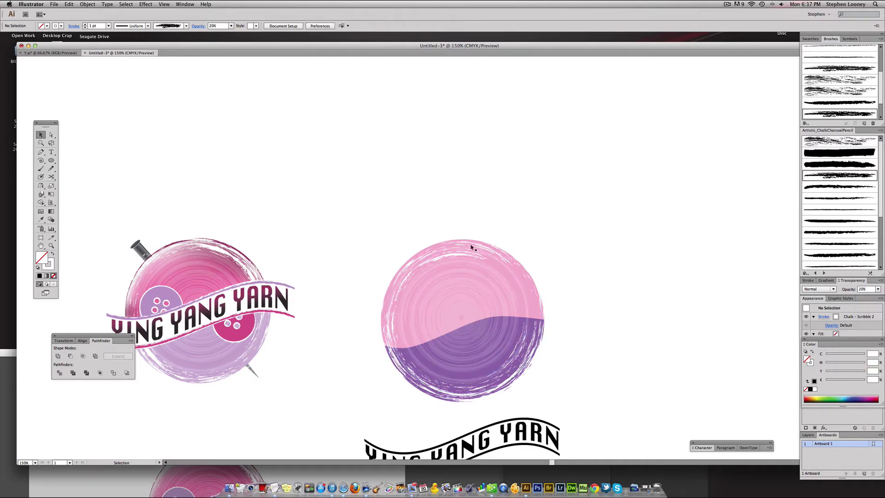
pyautogui.scroll(-1, 480, 255)
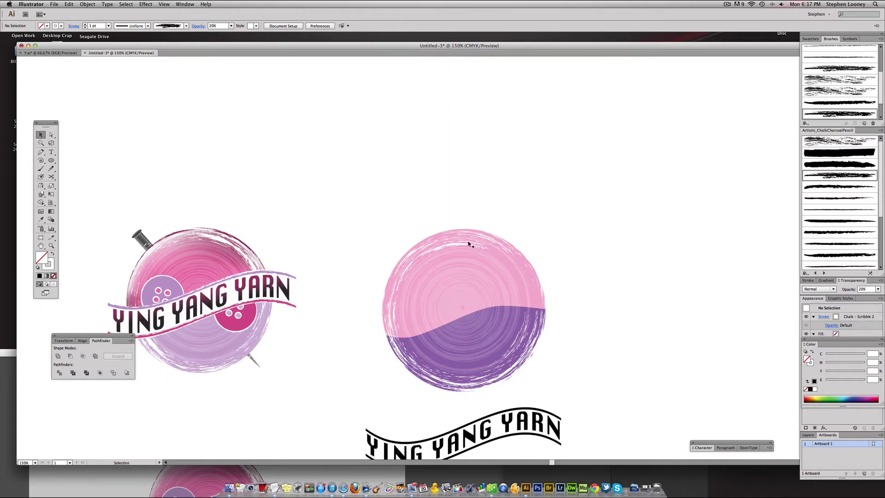
pyautogui.click(473, 235)
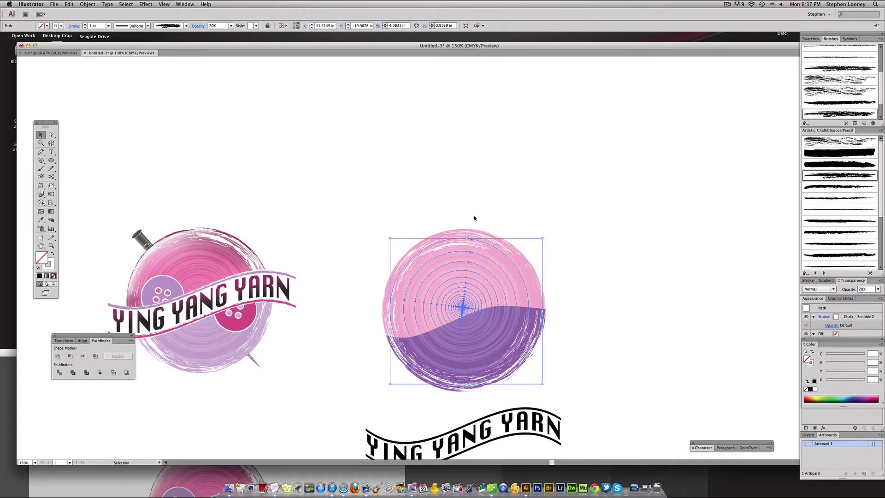
pyautogui.click(473, 216)
pyautogui.moveTo(467, 311); pyautogui.dragTo(468, 273)
pyautogui.scroll(1, 484, 279)
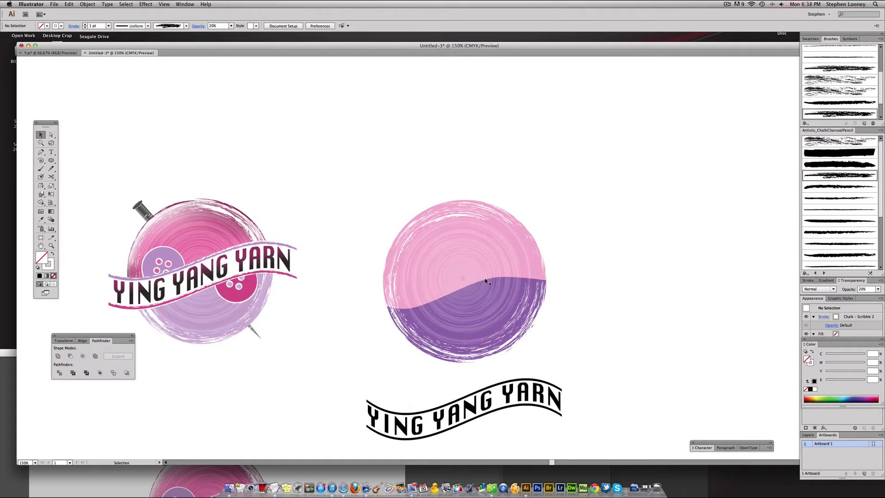
pyautogui.moveTo(588, 419); pyautogui.dragTo(512, 396)
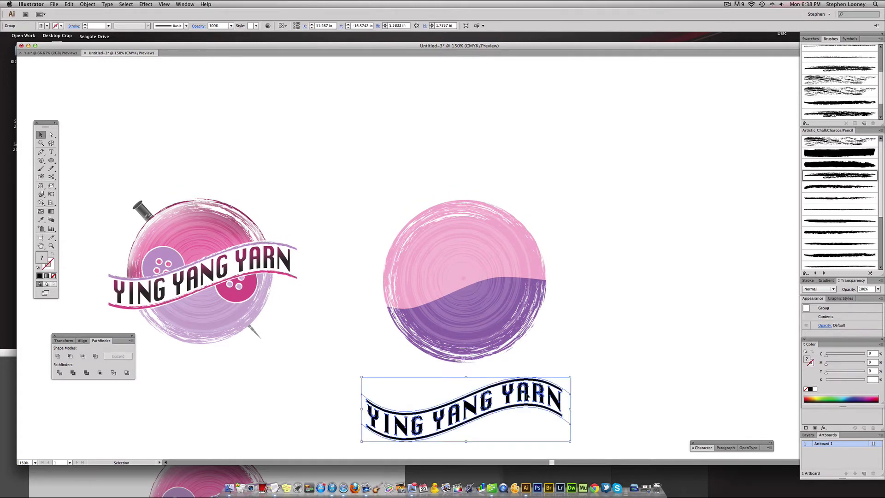
pyautogui.click(598, 387)
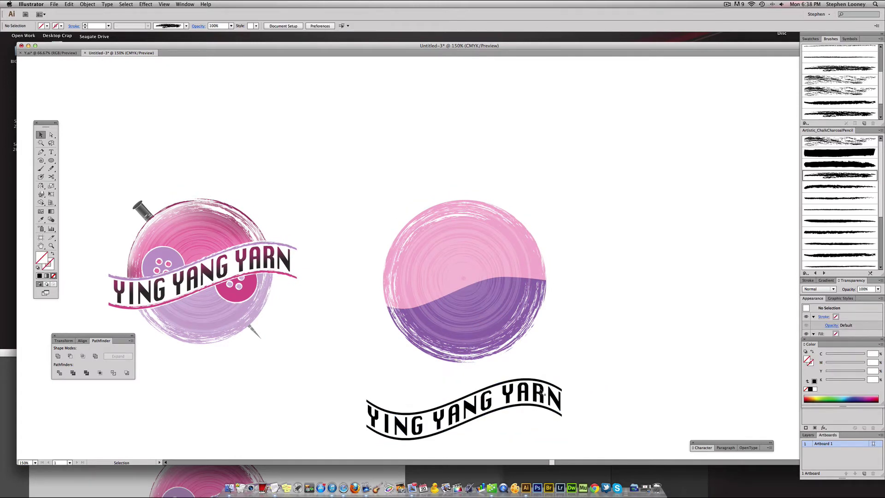
pyautogui.scroll(1, 576, 334)
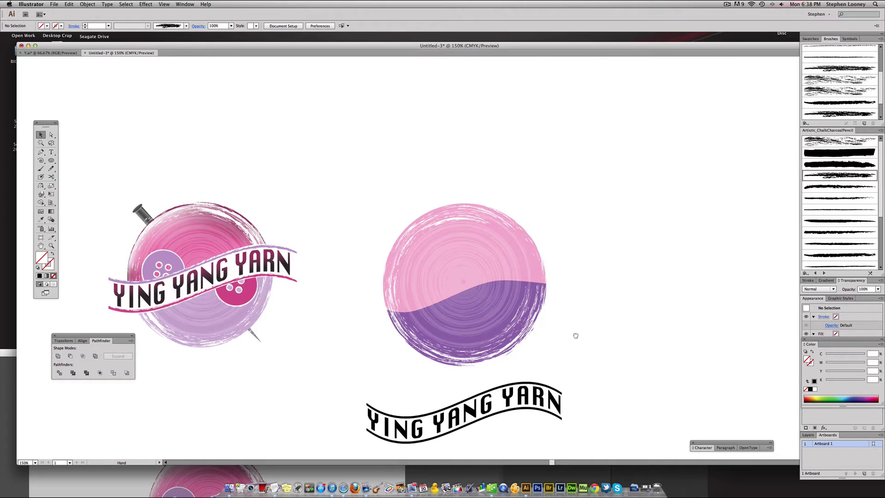
pyautogui.click(476, 239)
pyautogui.click(570, 251)
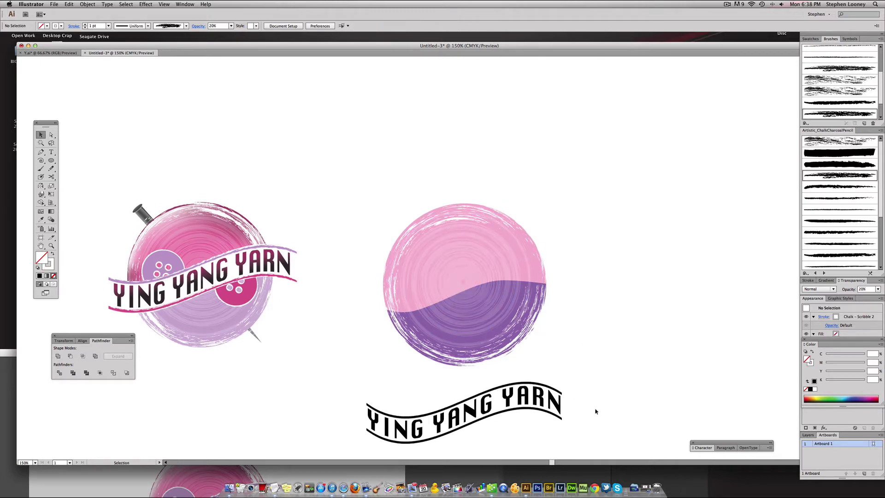
pyautogui.click(490, 257)
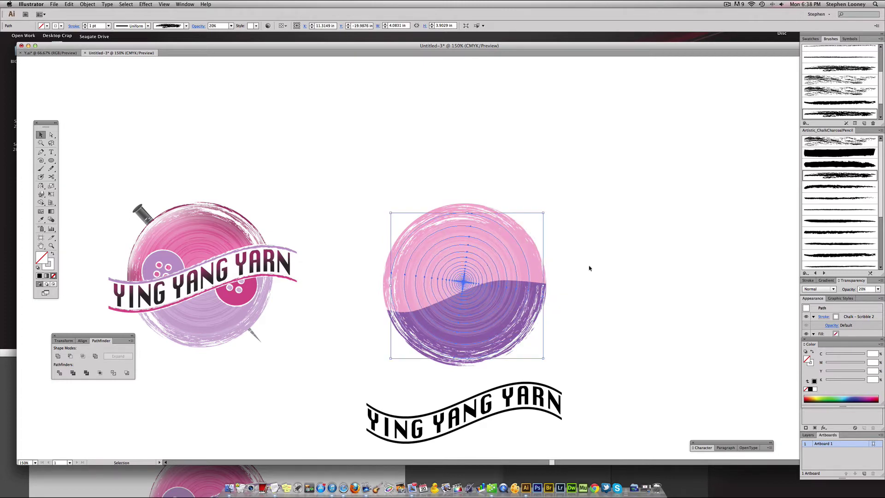
pyautogui.click(611, 268)
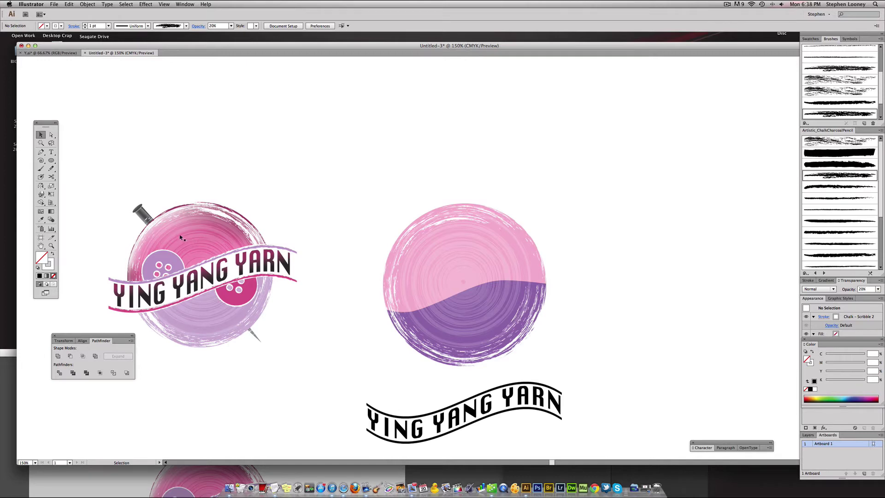
# - Try moving the chalk ring, the pink half and the purple half out of place, and undo each move
pyautogui.click(468, 259)
pyautogui.click(469, 218)
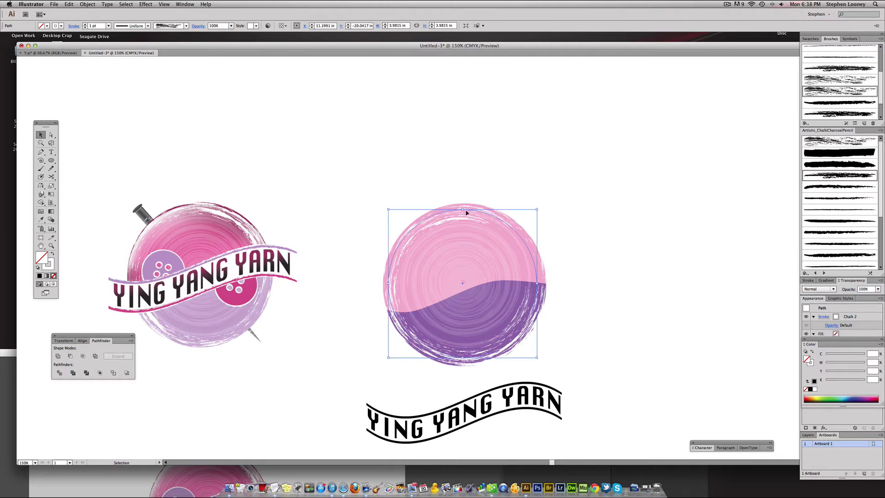
pyautogui.moveTo(466, 211); pyautogui.dragTo(552, 192)
pyautogui.press('super+z')
pyautogui.click(551, 192)
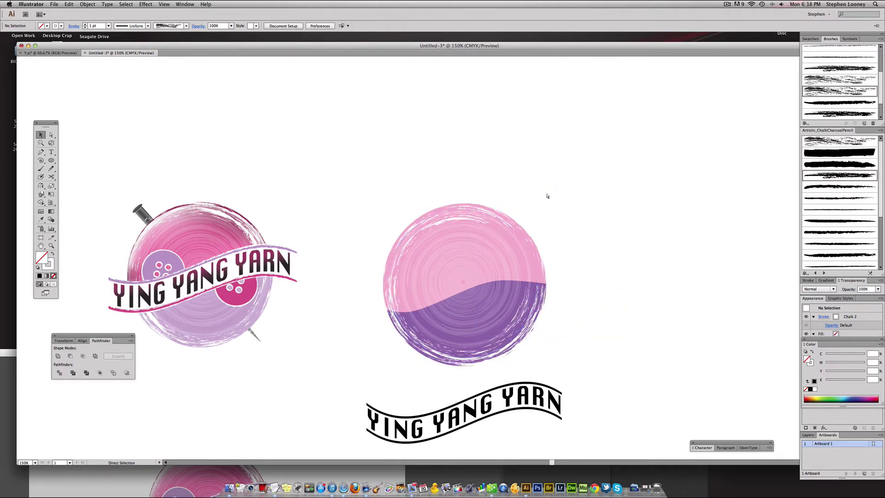
pyautogui.moveTo(465, 258); pyautogui.dragTo(435, 190)
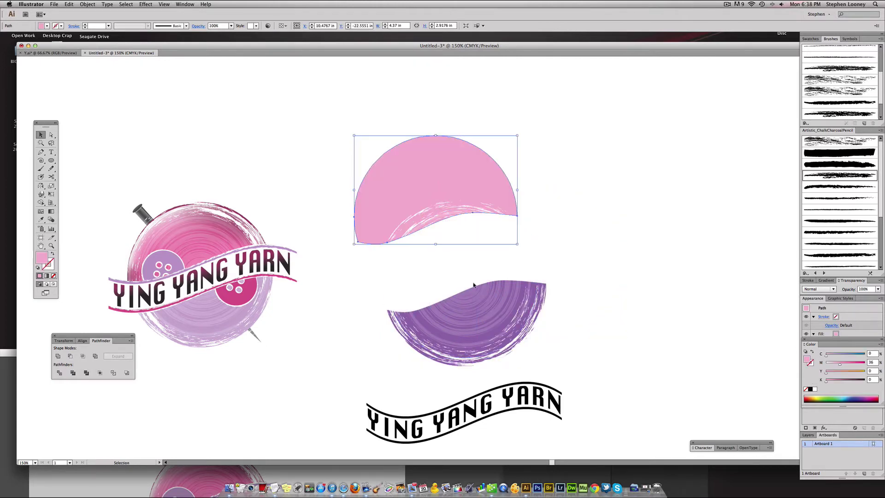
pyautogui.press('super+z')
pyautogui.moveTo(473, 315); pyautogui.dragTo(512, 348)
pyautogui.press('super+z')
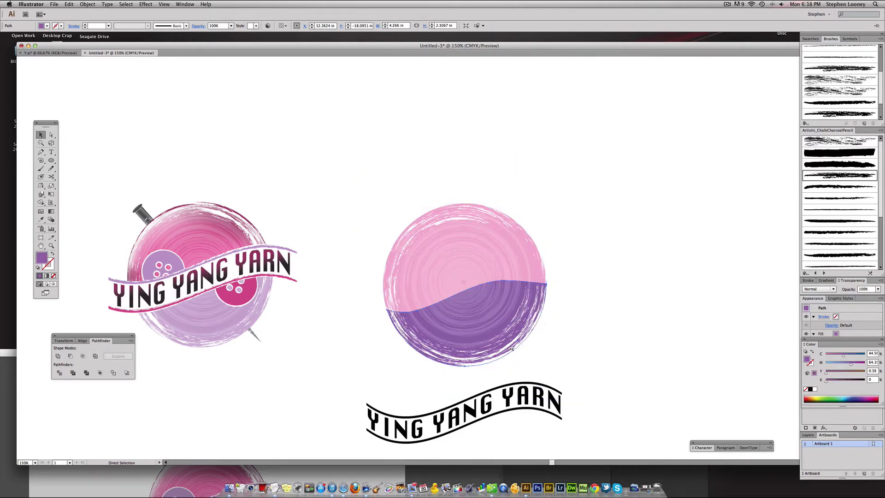
# - Copy the pink and purple halves of the circle and lock the originals
pyautogui.click(490, 248)
pyautogui.keyDown('shift'); pyautogui.click(493, 326); pyautogui.keyUp('shift')
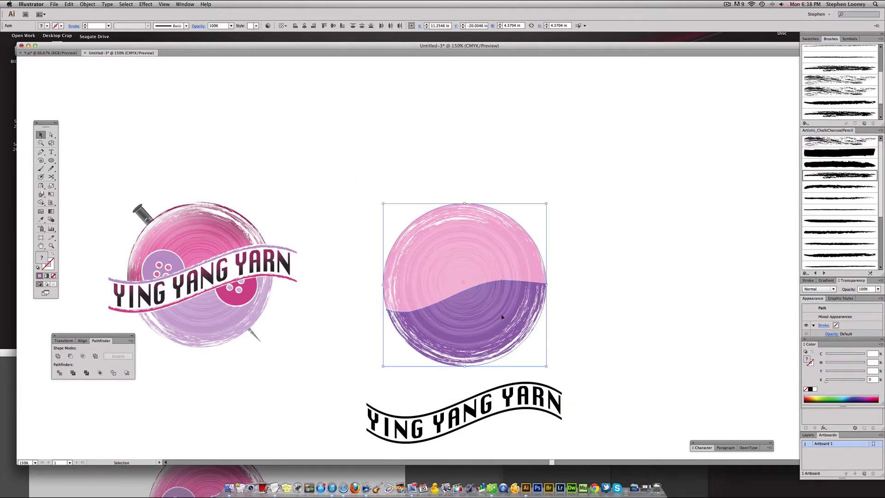
pyautogui.moveTo(616, 342); pyautogui.dragTo(324, 201)
pyautogui.press('a')
pyautogui.press('v')
pyautogui.click(86, 4)
pyautogui.moveTo(118, 44)
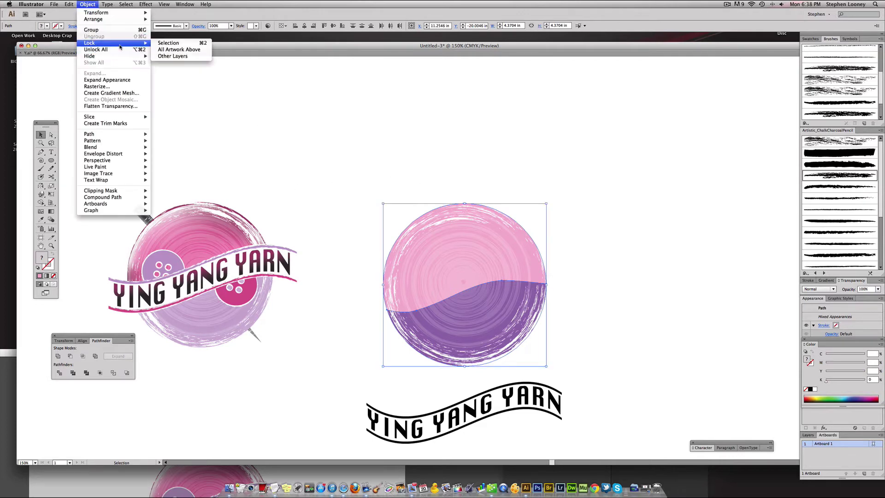
pyautogui.click(181, 45)
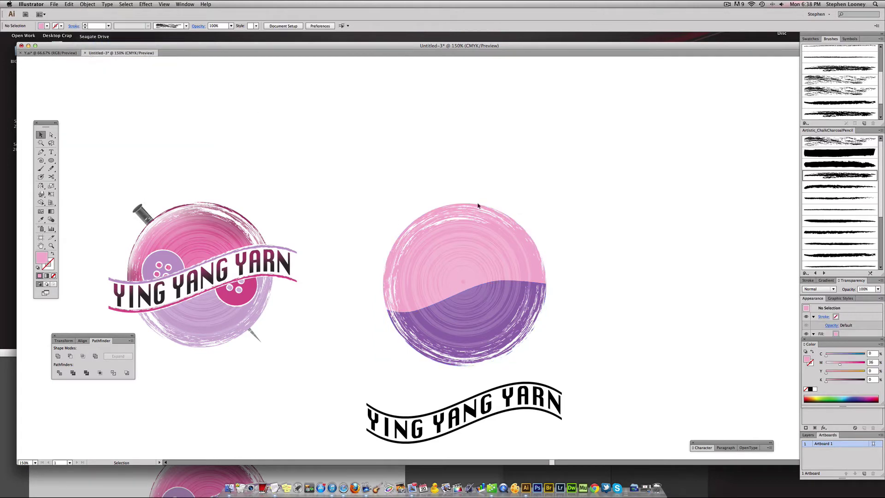
# - Paste the copied pink and purple halves in place, in front of the chalk rings and spiral
pyautogui.press('a')
pyautogui.press('super+f')
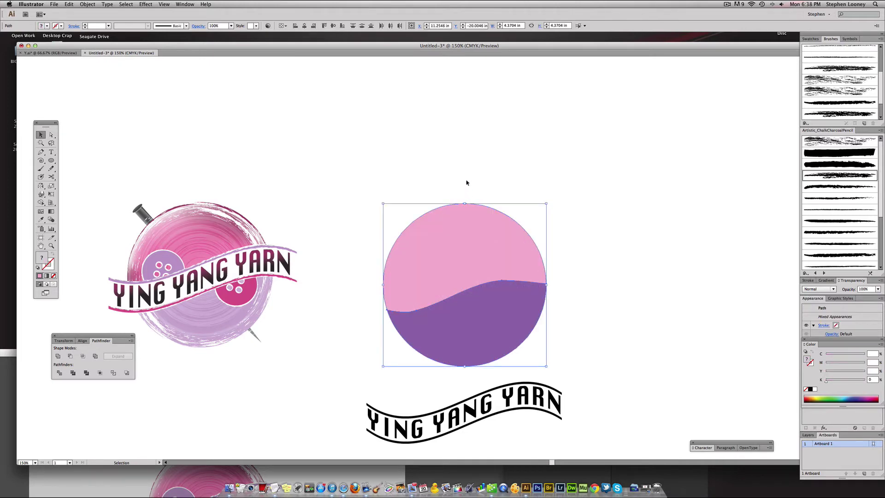
pyautogui.click(466, 183)
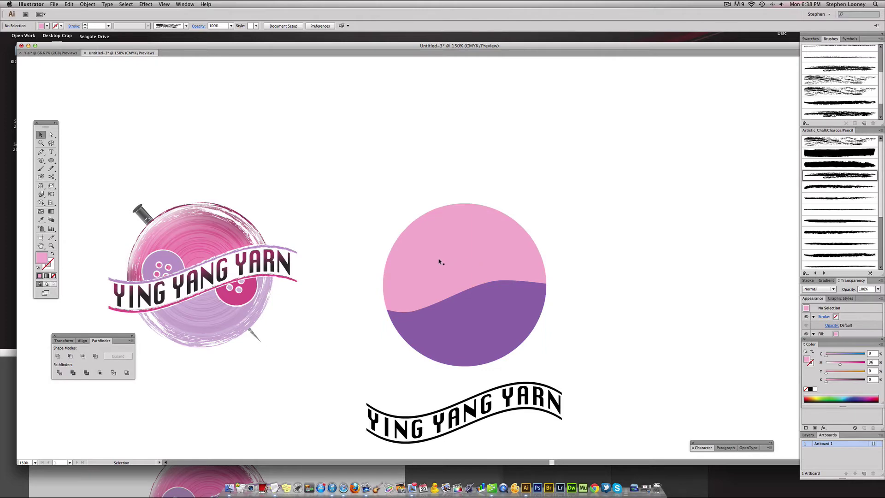
# - Try moving the pasted halves out of place, and undo each move
pyautogui.moveTo(439, 260); pyautogui.dragTo(502, 266)
pyautogui.press('super+z')
pyautogui.keyDown('shift'); pyautogui.click(437, 324); pyautogui.keyUp('shift')
pyautogui.moveTo(437, 324); pyautogui.dragTo(577, 281)
pyautogui.press('super+z')
pyautogui.click(487, 161)
pyautogui.click(471, 260)
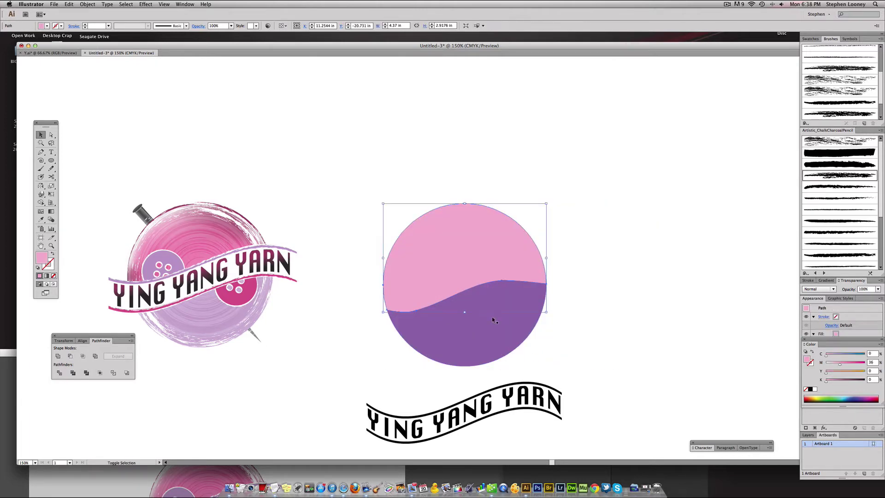
pyautogui.click(41, 213)
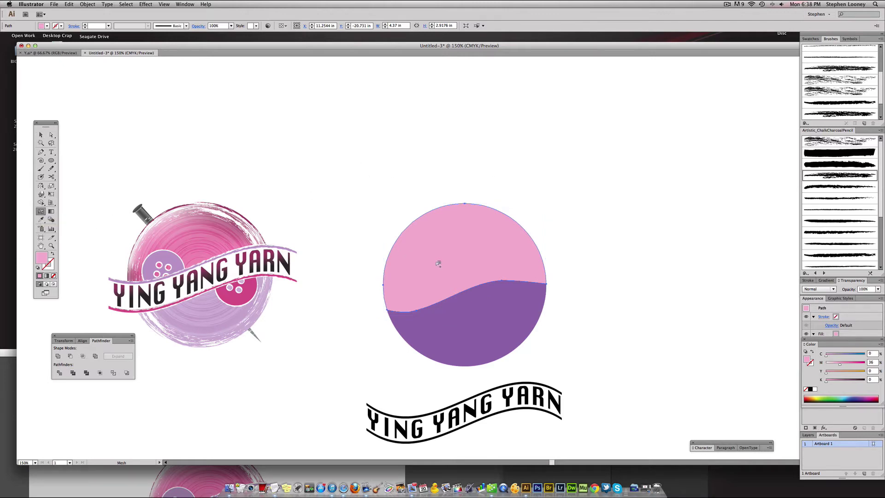
pyautogui.hscroll(1, 792, 70)
# - Save the fill colours of the pink half and the purple half as new swatches
pyautogui.click(805, 40)
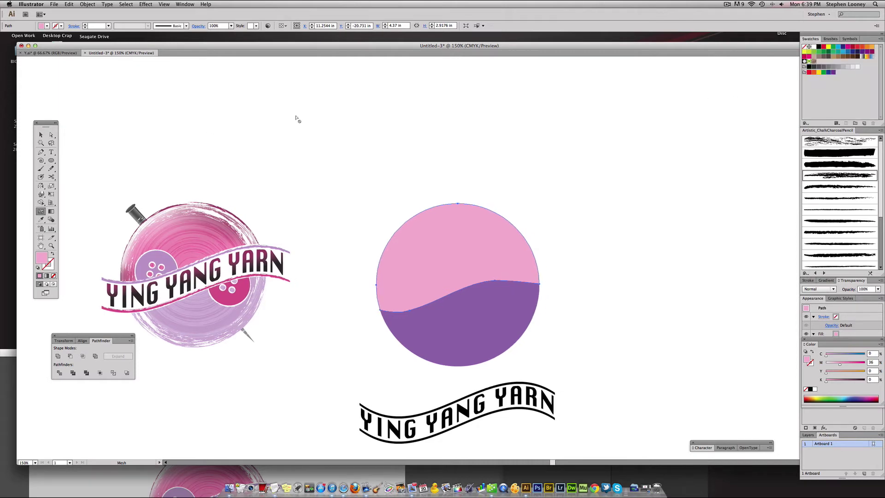
pyautogui.click(40, 135)
pyautogui.click(364, 206)
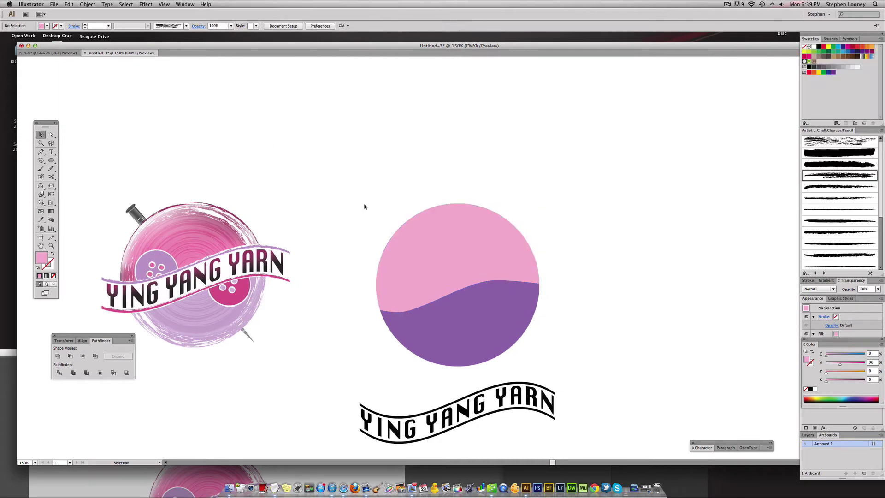
pyautogui.click(443, 260)
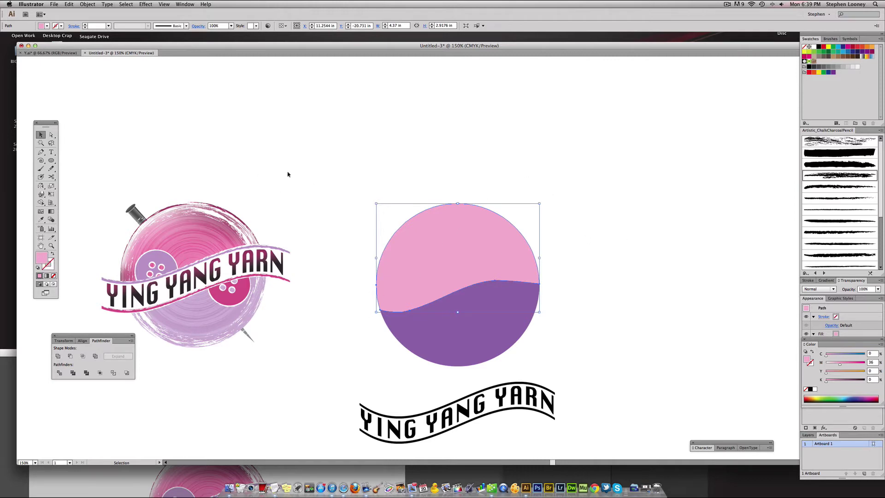
pyautogui.moveTo(40, 261); pyautogui.dragTo(832, 67)
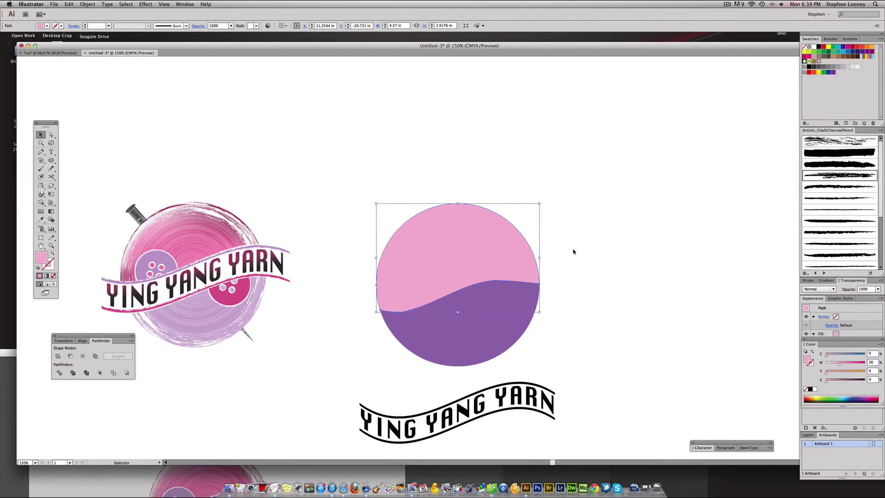
pyautogui.click(513, 325)
pyautogui.moveTo(41, 258); pyautogui.dragTo(827, 63)
pyautogui.click(524, 179)
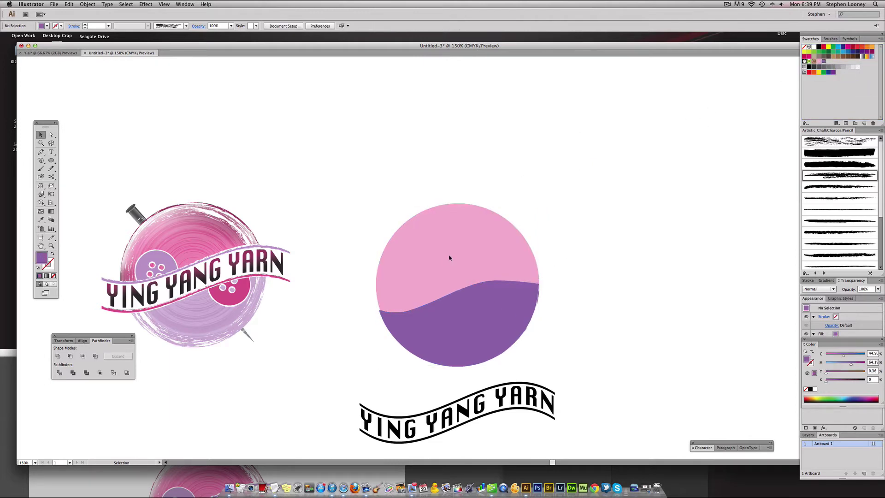
# - Add a gradient mesh point left of centre in the pink half and set its magenta value to 81%
pyautogui.click(405, 234)
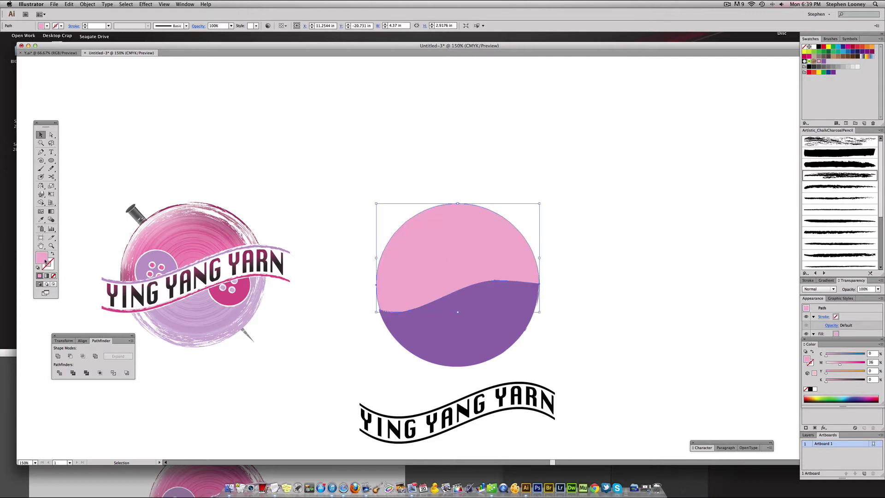
pyautogui.click(41, 212)
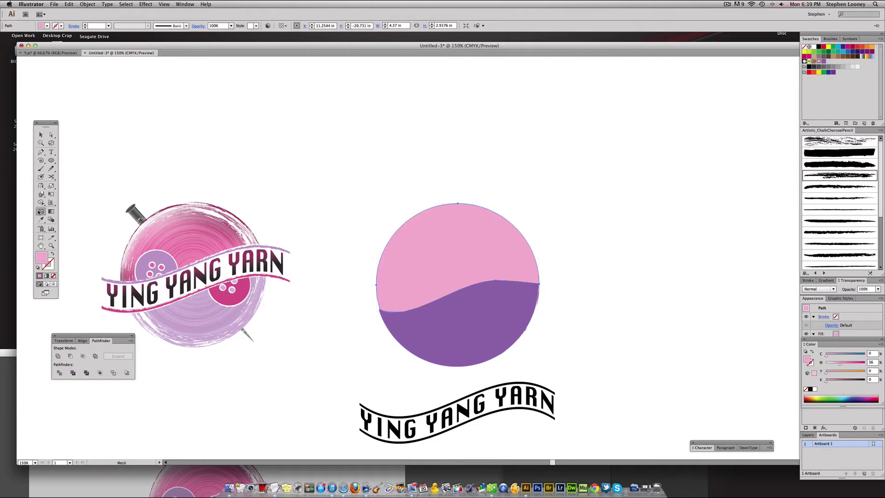
pyautogui.click(408, 273)
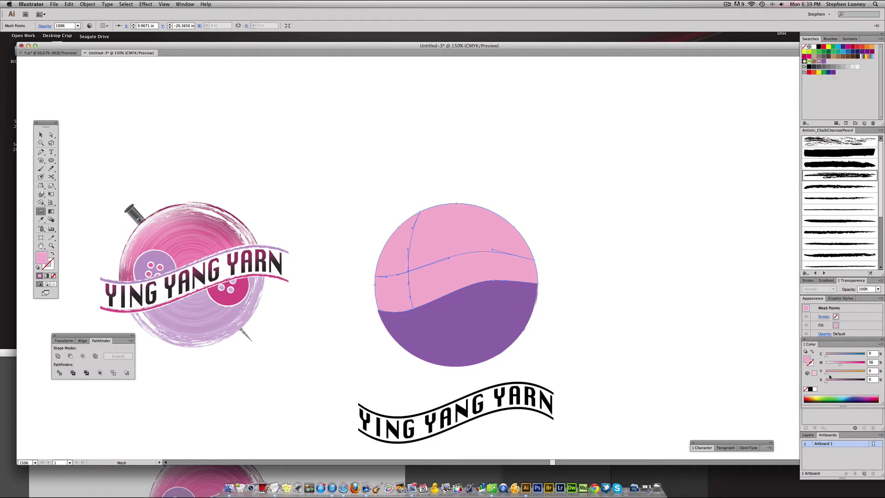
pyautogui.moveTo(827, 382); pyautogui.dragTo(856, 364)
pyautogui.press('super+z')
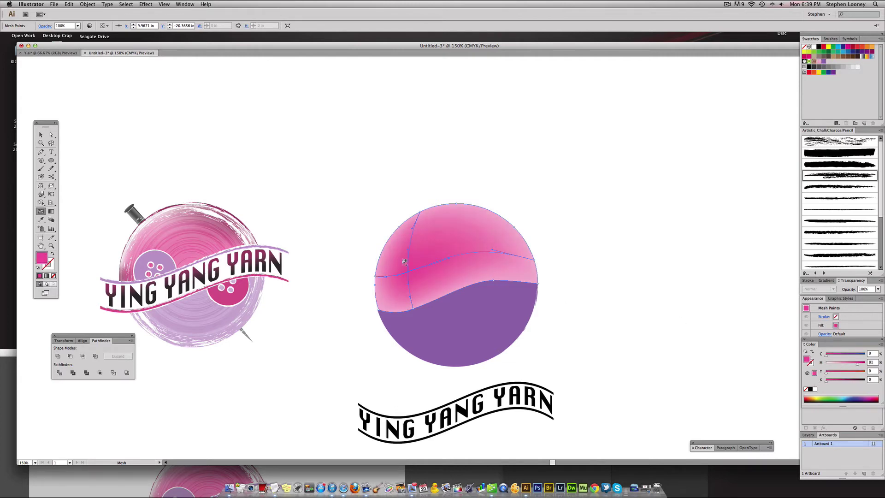
# - Add another mesh point in the right of the pink half and two in the purple half coloured C 94%, M 100%, Y 4%
pyautogui.click(499, 238)
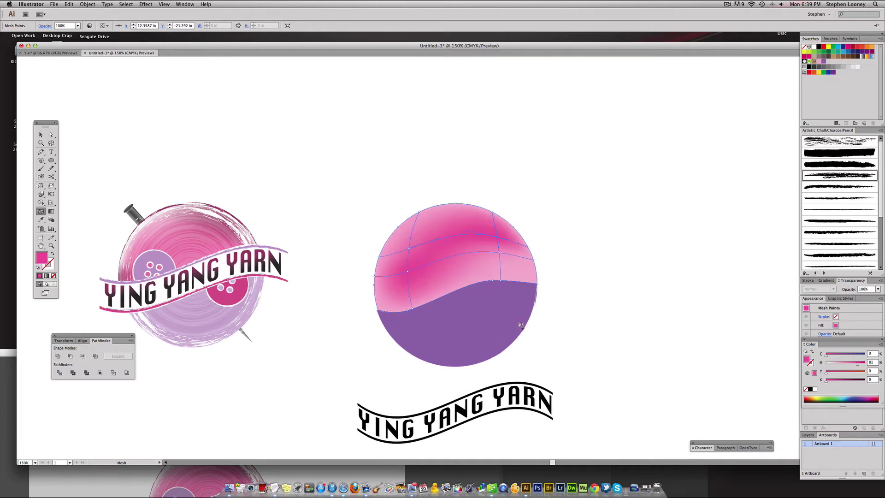
pyautogui.click(427, 338)
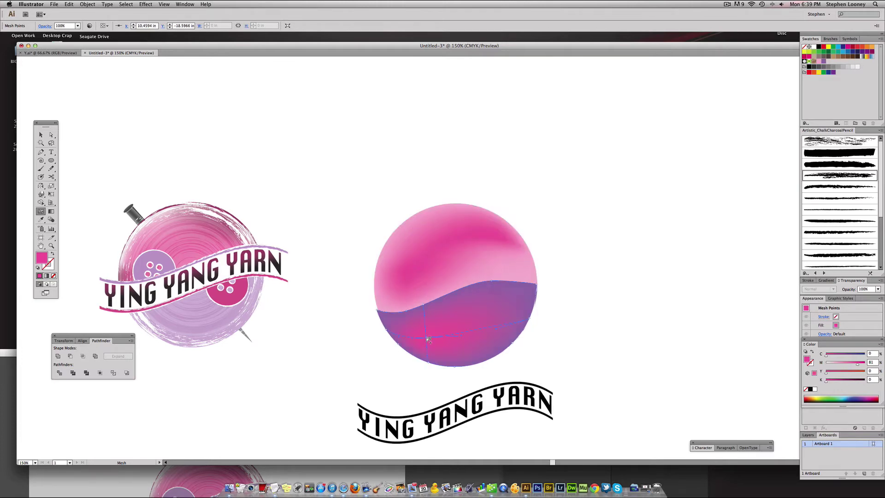
pyautogui.moveTo(848, 354); pyautogui.dragTo(864, 363)
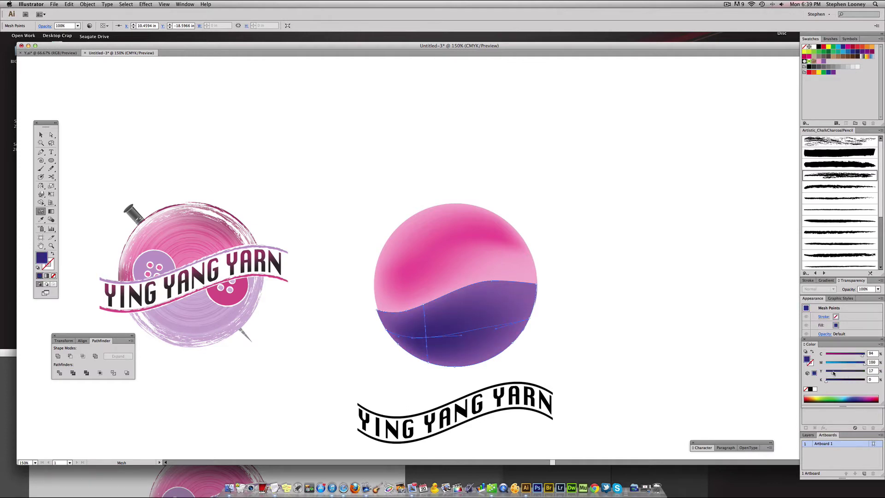
pyautogui.click(521, 303)
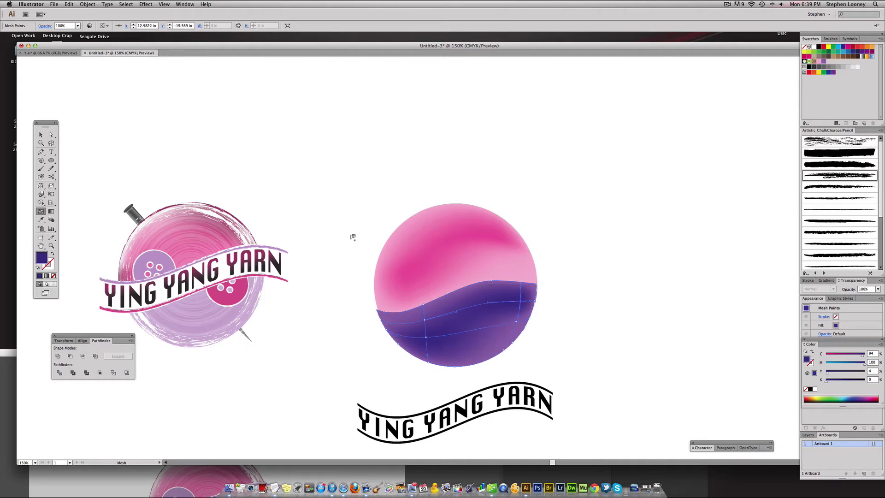
# - Check the blend mode of the reference logo's mesh, and set both new mesh halves to the Screen blend mode
pyautogui.click(40, 135)
pyautogui.click(120, 174)
pyautogui.click(211, 230)
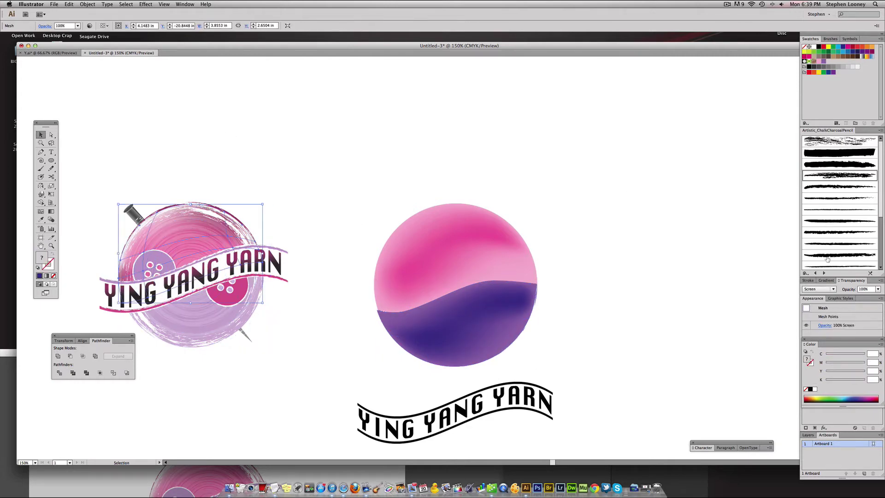
pyautogui.click(516, 146)
pyautogui.click(468, 231)
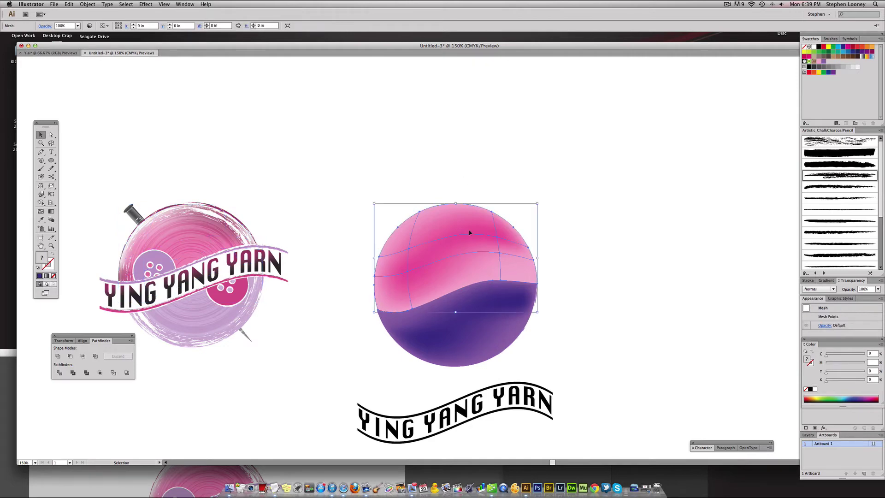
pyautogui.keyDown('shift'); pyautogui.click(479, 316); pyautogui.keyUp('shift')
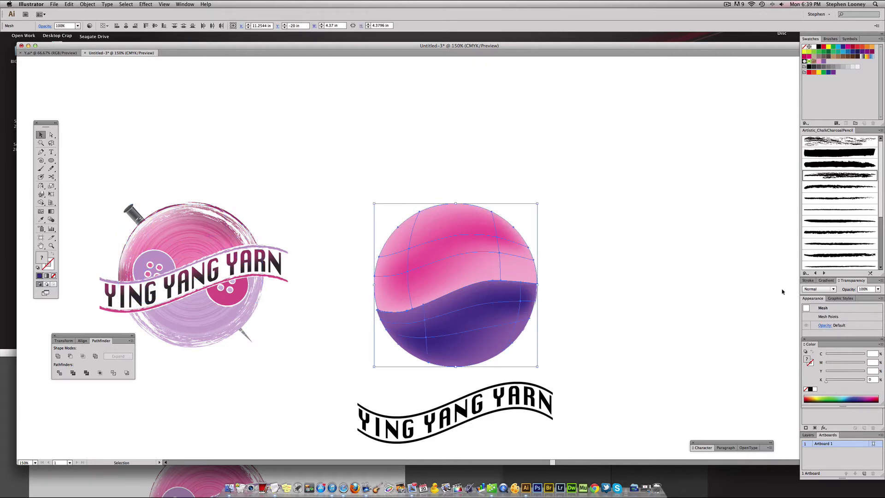
pyautogui.click(813, 289)
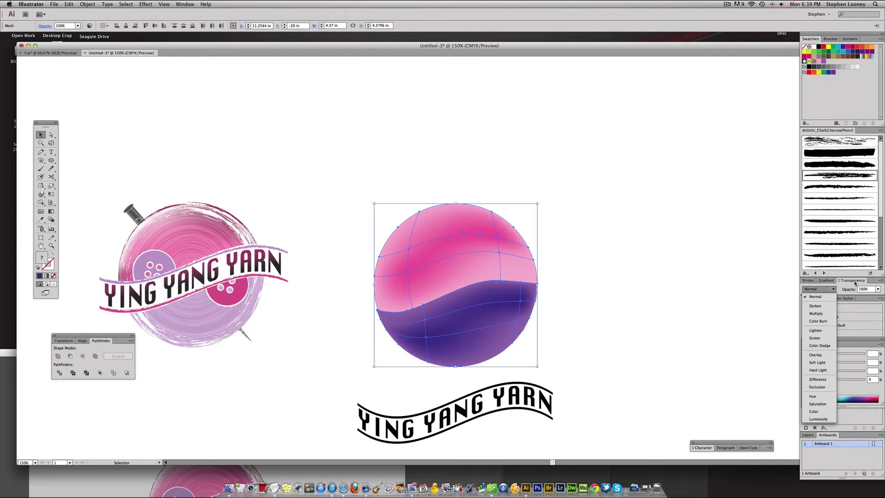
pyautogui.click(815, 338)
pyautogui.click(615, 237)
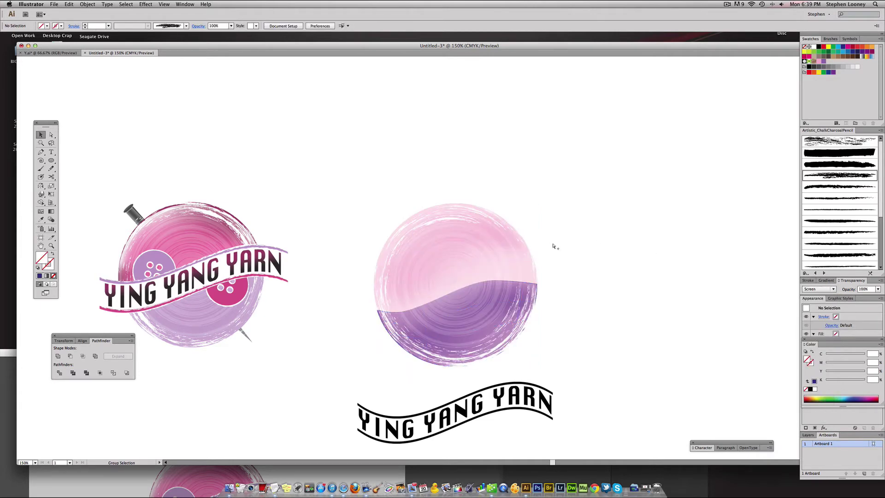
# - Try moving the pink half aside and undo it, and switch both halves' Screen blend mode off and on with undo and redo
pyautogui.click(515, 239)
pyautogui.click(551, 228)
pyautogui.moveTo(477, 254); pyautogui.dragTo(520, 253)
pyautogui.press('super+z')
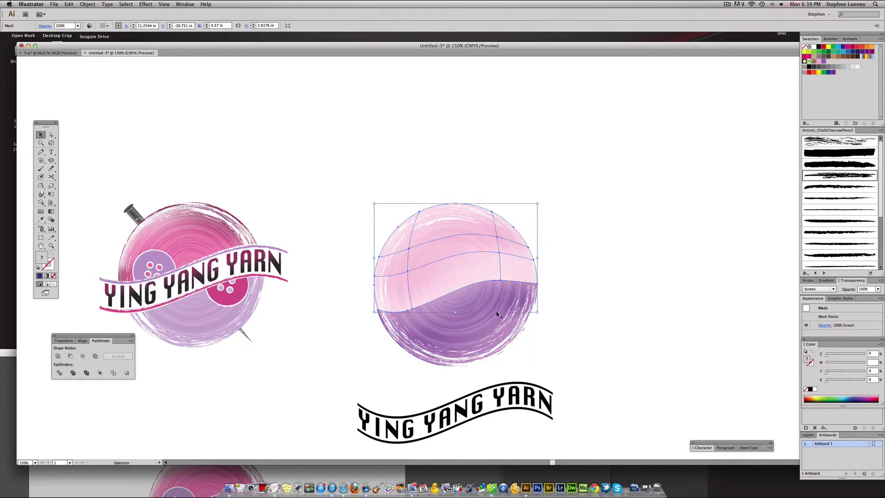
pyautogui.keyDown('shift'); pyautogui.click(476, 324); pyautogui.keyUp('shift')
pyautogui.click(584, 267)
pyautogui.press('super+z')
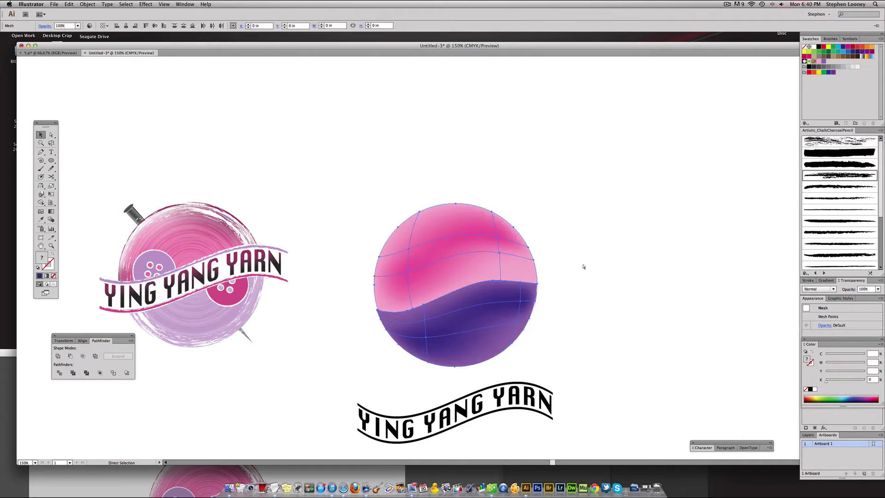
pyautogui.click(604, 253)
pyautogui.click(495, 258)
pyautogui.press('super+shift+z')
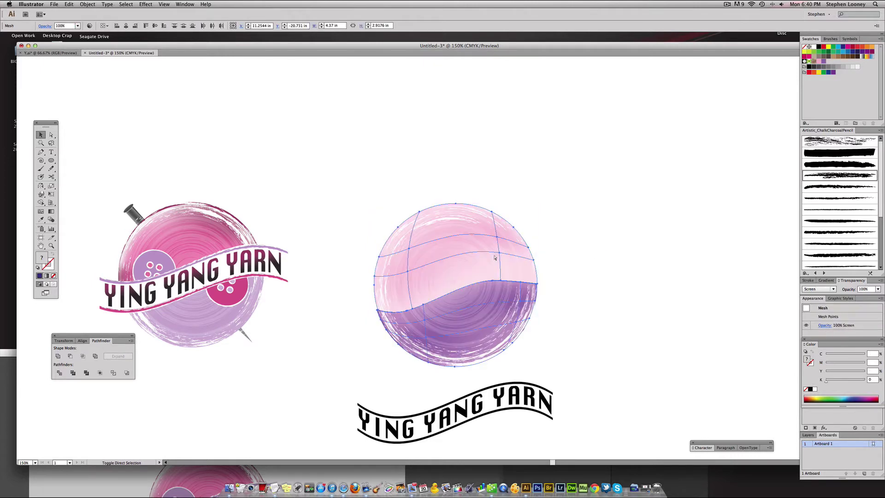
# - Try the Multiply blend mode on both mesh halves, and set them to Overlay instead
pyautogui.click(818, 289)
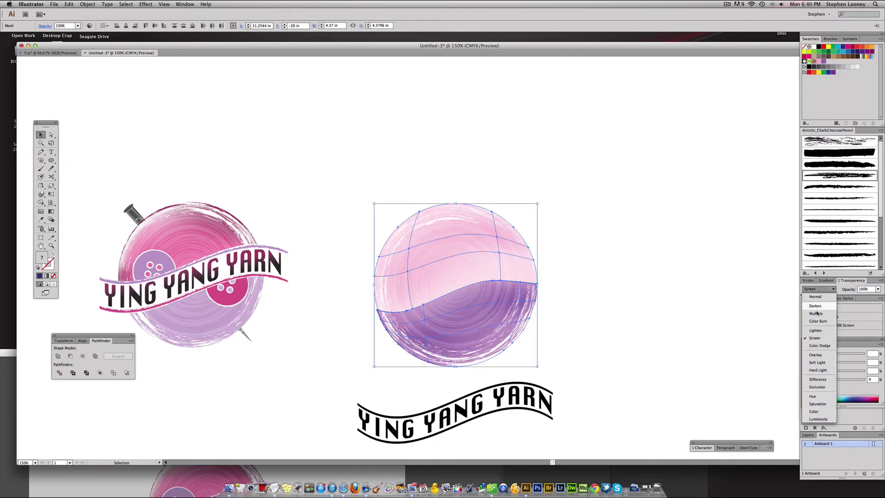
pyautogui.click(817, 317)
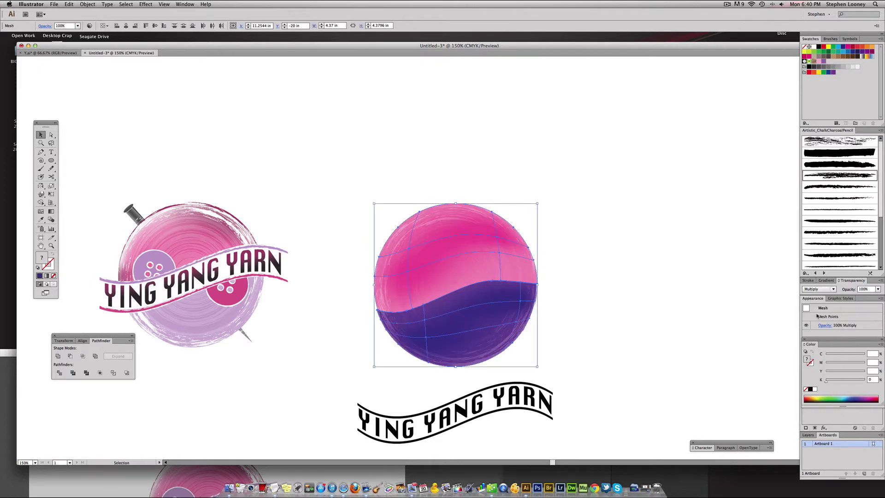
pyautogui.click(834, 289)
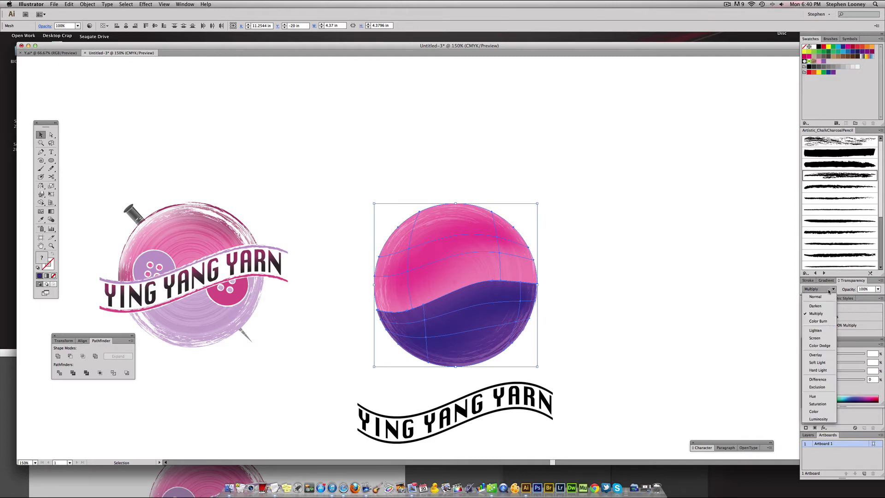
pyautogui.click(824, 353)
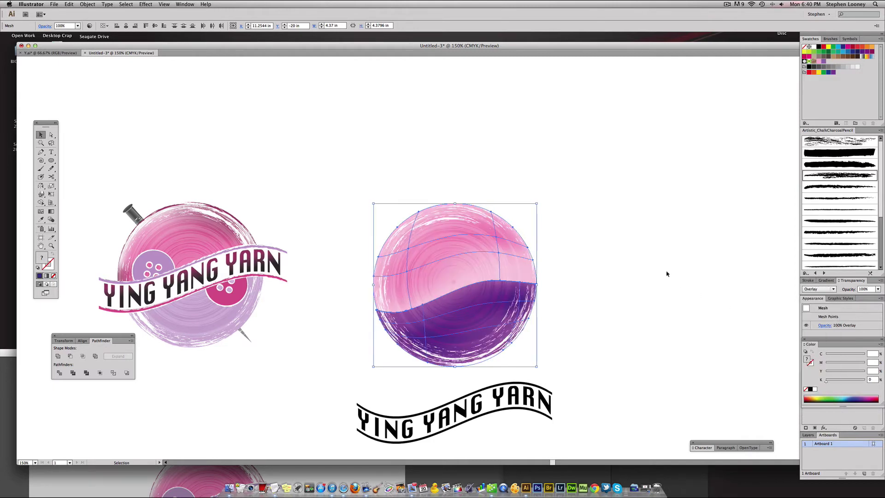
pyautogui.click(634, 268)
pyautogui.scroll(-1, 634, 268)
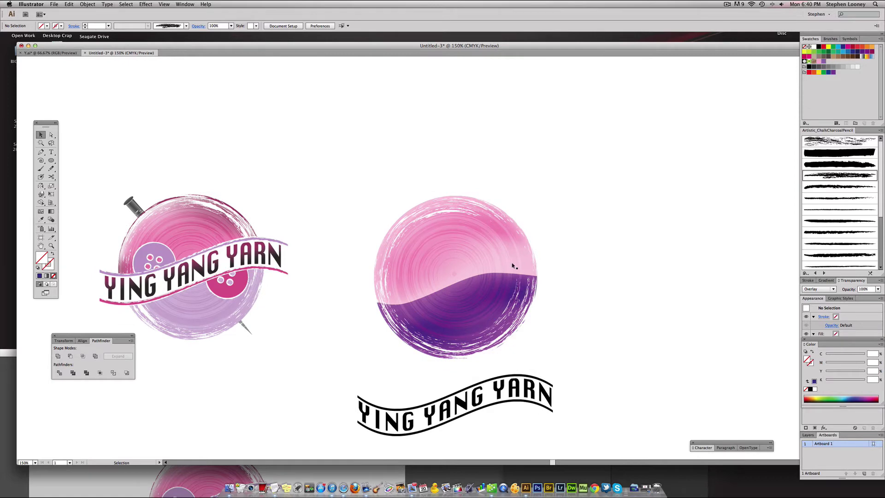
# - Reduce the opacity of the purple mesh half to 20%
pyautogui.click(498, 260)
pyautogui.click(486, 303)
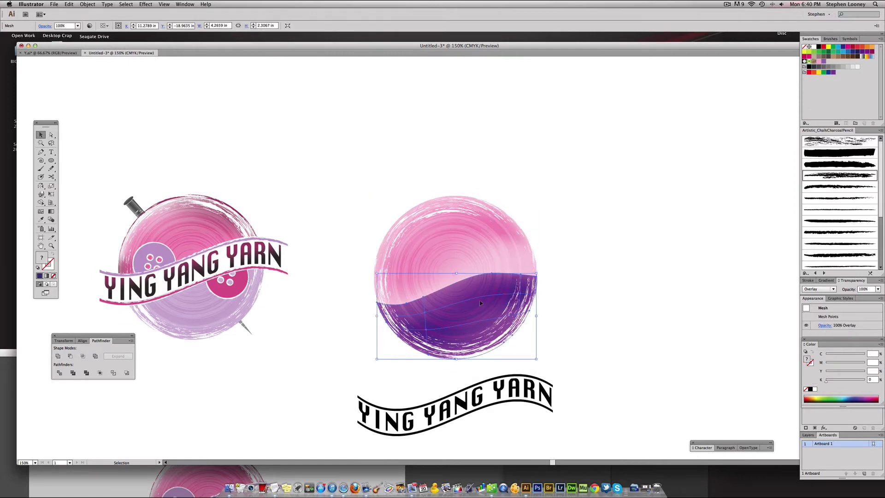
pyautogui.click(878, 289)
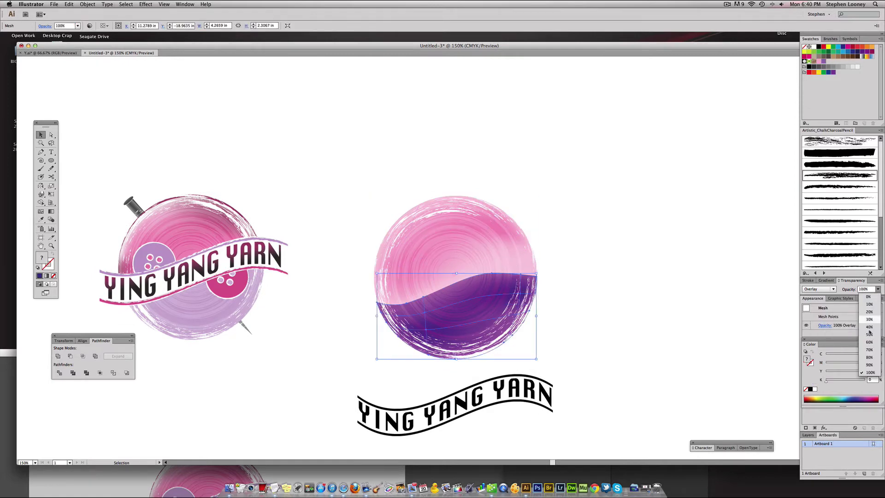
pyautogui.click(869, 338)
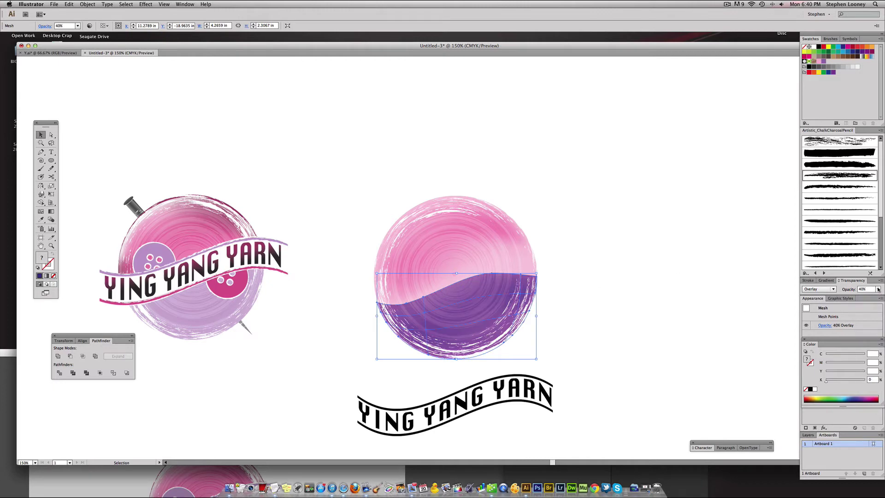
pyautogui.click(878, 289)
pyautogui.click(868, 312)
pyautogui.click(607, 270)
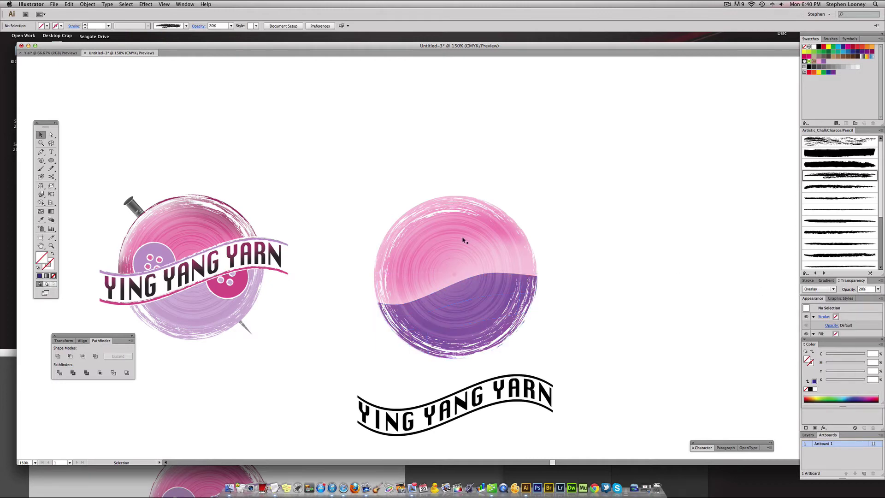
# - Move the wavy YING YANG YARN banner up across the middle of the circle, along the line between the two halves
pyautogui.scroll(-2, 548, 273)
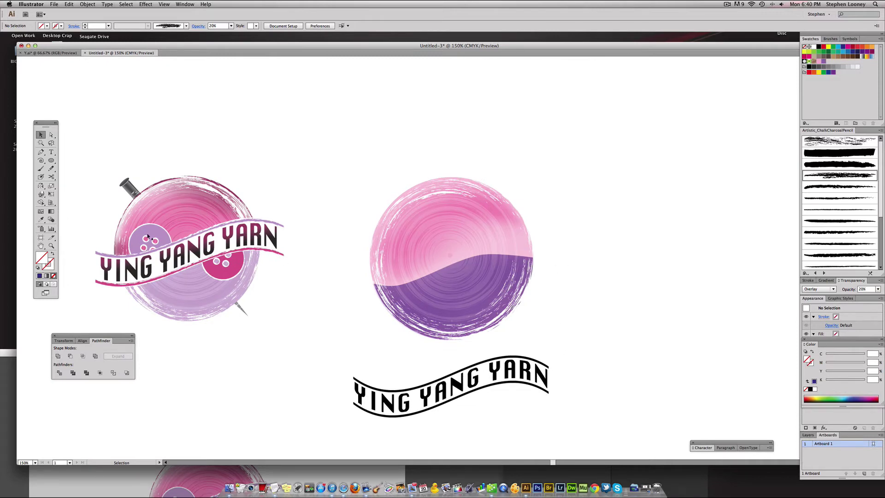
pyautogui.moveTo(577, 415); pyautogui.dragTo(490, 351)
pyautogui.click(559, 371)
pyautogui.click(518, 372)
pyautogui.moveTo(518, 373); pyautogui.dragTo(523, 255)
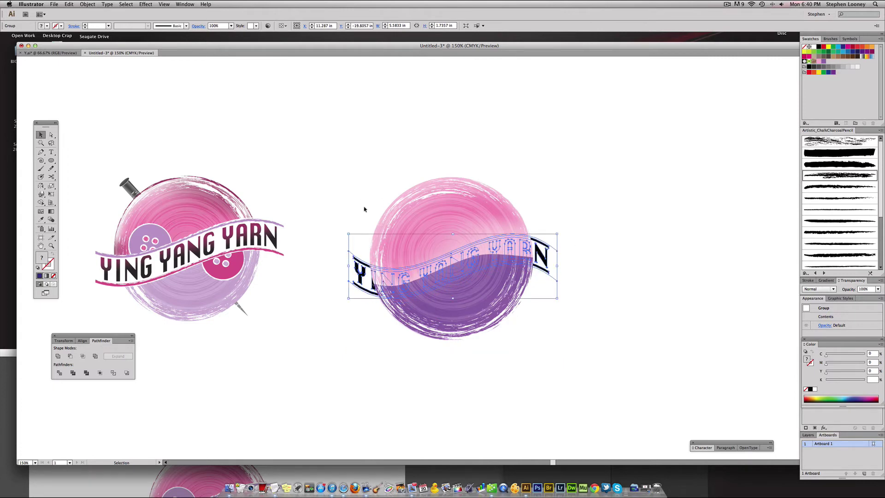
# - Bring the wavy name banner to the front of the pink and purple circle
pyautogui.click(368, 187)
pyautogui.moveTo(345, 245); pyautogui.dragTo(354, 294)
pyautogui.click(86, 4)
pyautogui.moveTo(94, 20)
pyautogui.click(186, 19)
pyautogui.click(87, 4)
pyautogui.click(184, 20)
pyautogui.click(484, 179)
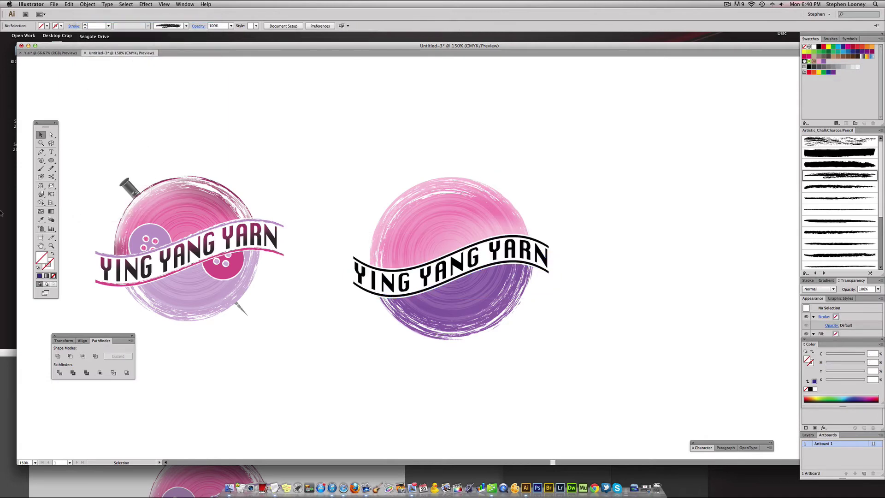
# - Try moving the banner down, undo the move, and ungroup the banner into its separate parts
pyautogui.moveTo(623, 238); pyautogui.dragTo(633, 247)
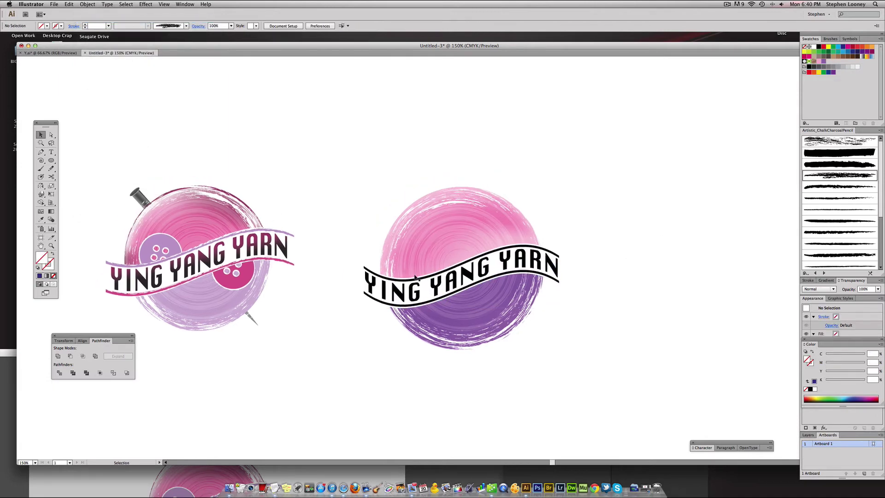
pyautogui.moveTo(399, 291); pyautogui.dragTo(399, 339)
pyautogui.press('super+z')
pyautogui.click(565, 172)
pyautogui.press('a')
pyautogui.click(41, 135)
pyautogui.click(380, 280)
pyautogui.rightClick(370, 281)
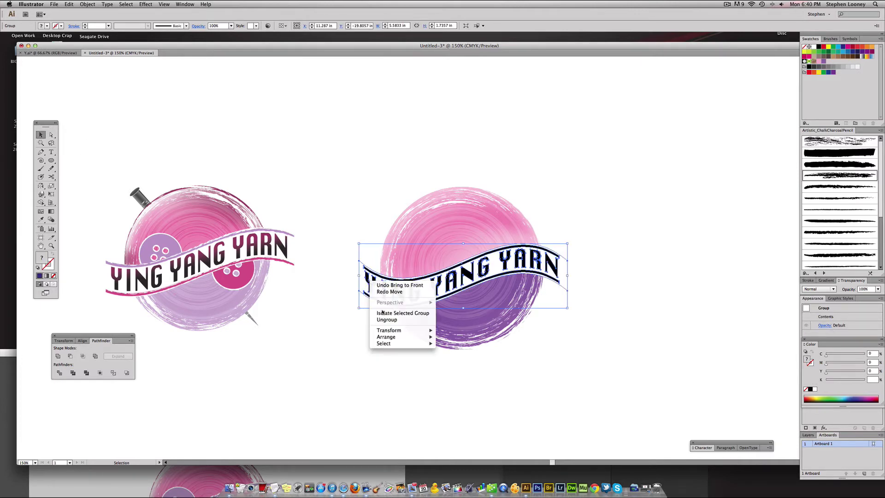
pyautogui.click(387, 320)
# - Try moving the YING YANG YARN lettering off the banner, and undo the move
pyautogui.click(88, 4)
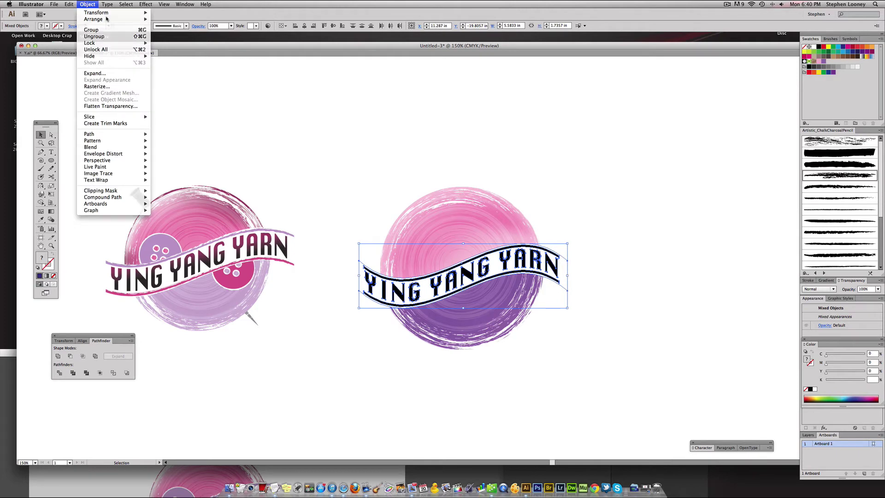
pyautogui.click(339, 171)
pyautogui.moveTo(412, 304); pyautogui.dragTo(419, 332)
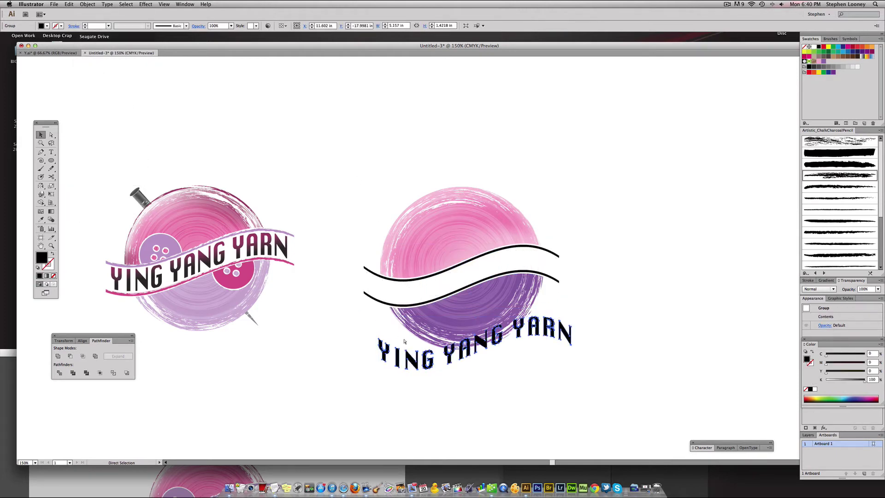
pyautogui.press('super+z')
pyautogui.click(331, 216)
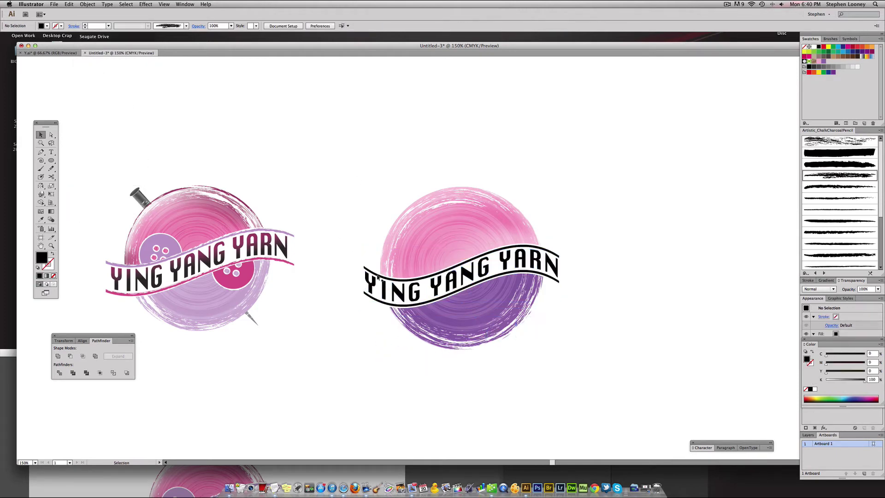
# - Fill the banner's upper wavy line with the saved purple swatch
pyautogui.click(378, 278)
pyautogui.scroll(1, 378, 278)
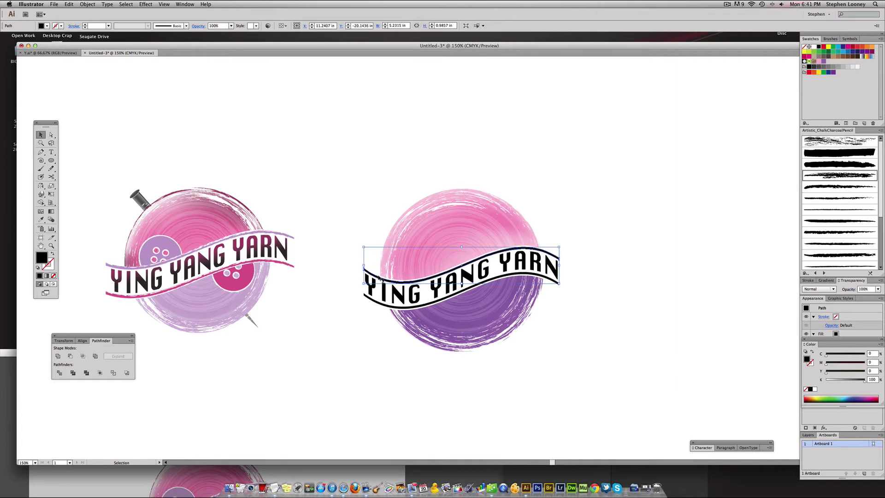
pyautogui.click(380, 278)
pyautogui.click(382, 282)
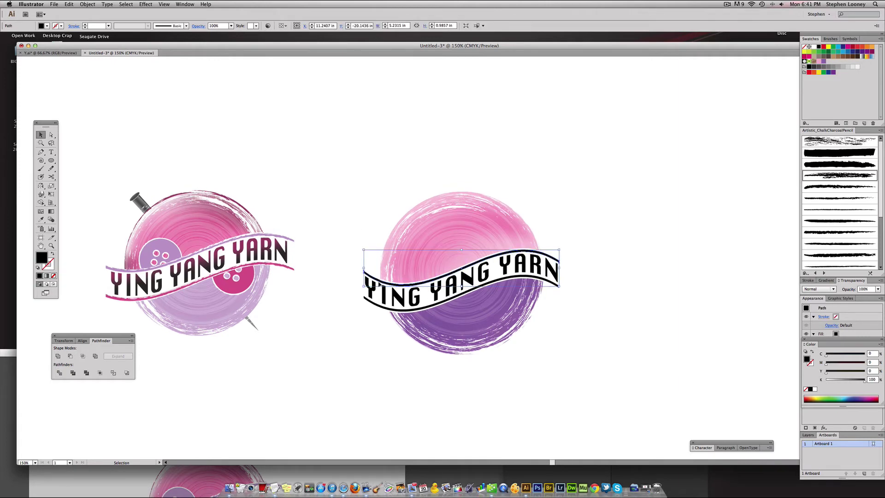
pyautogui.click(825, 61)
pyautogui.click(721, 118)
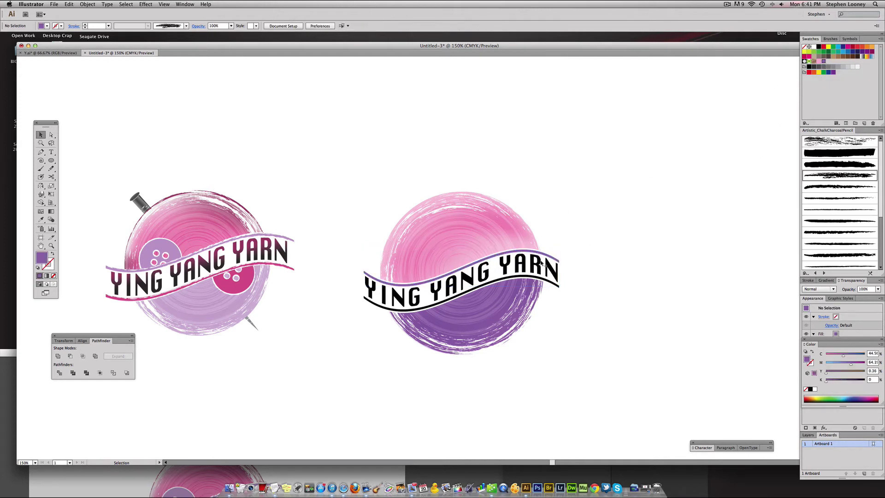
# - Fill the banner's lower wavy line with the saved pink swatch
pyautogui.click(525, 276)
pyautogui.click(819, 61)
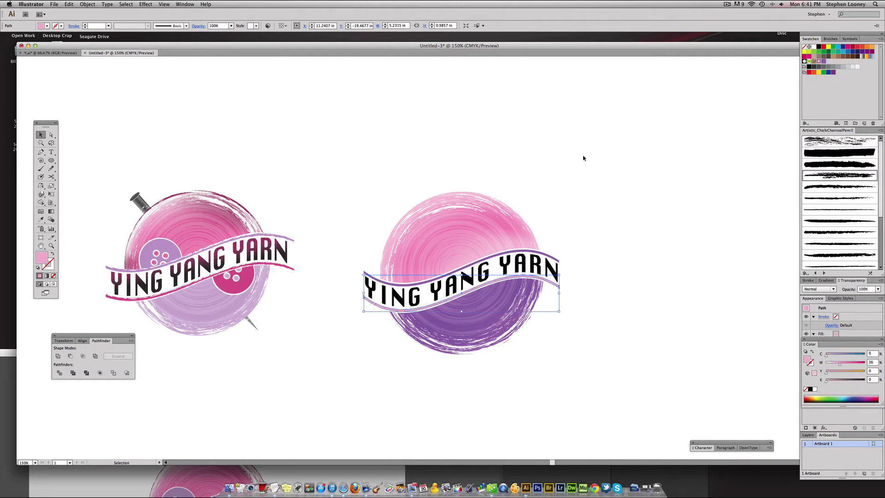
pyautogui.click(582, 156)
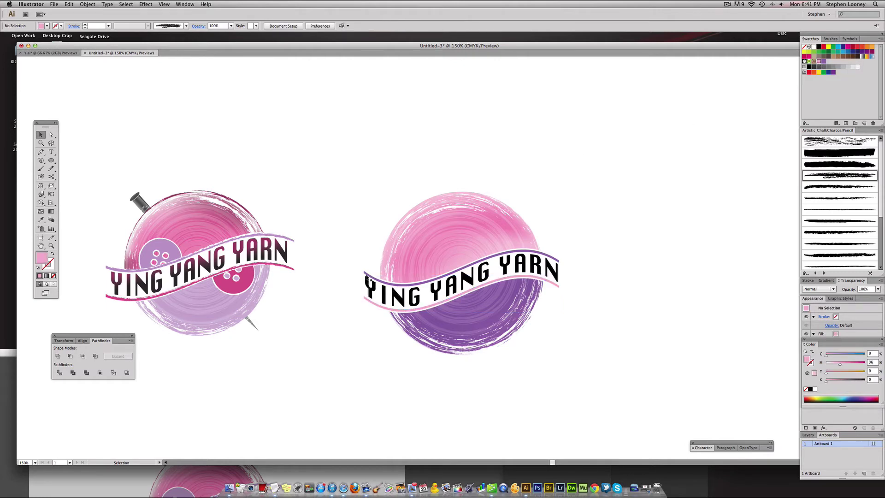
# - Give the banner shape and its two wavy edge lines a white stroke with the Pencil - Feather brush
pyautogui.click(366, 278)
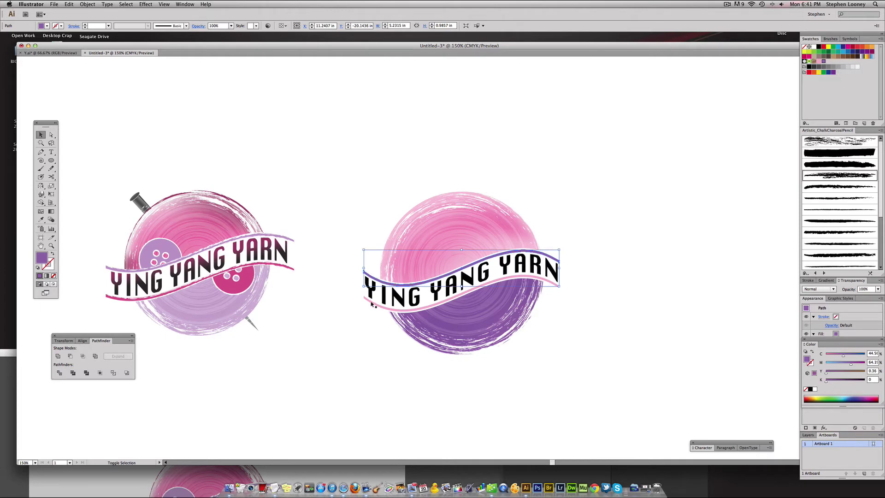
pyautogui.keyDown('shift'); pyautogui.click(364, 290); pyautogui.keyUp('shift')
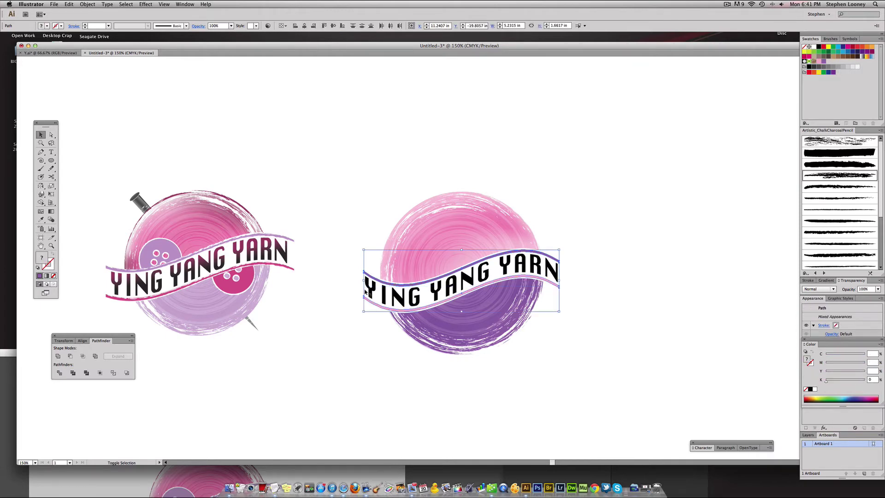
pyautogui.keyDown('shift'); pyautogui.click(365, 290); pyautogui.keyUp('shift')
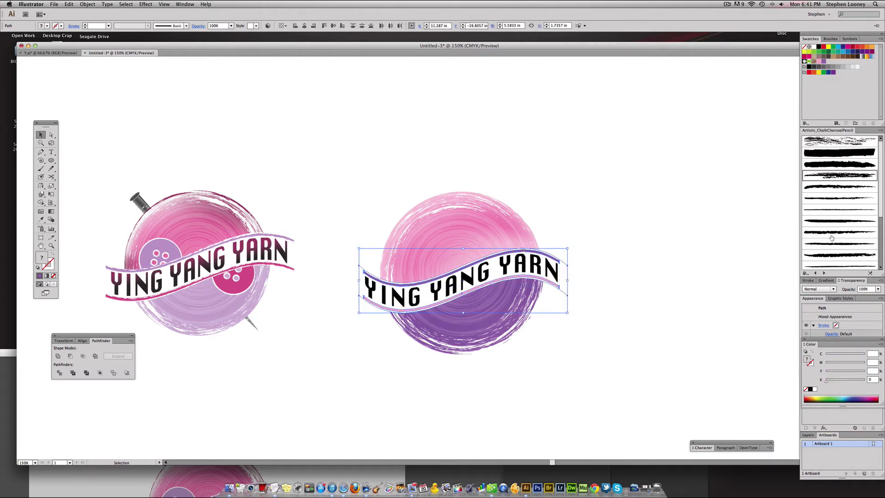
pyautogui.scroll(-1, 834, 235)
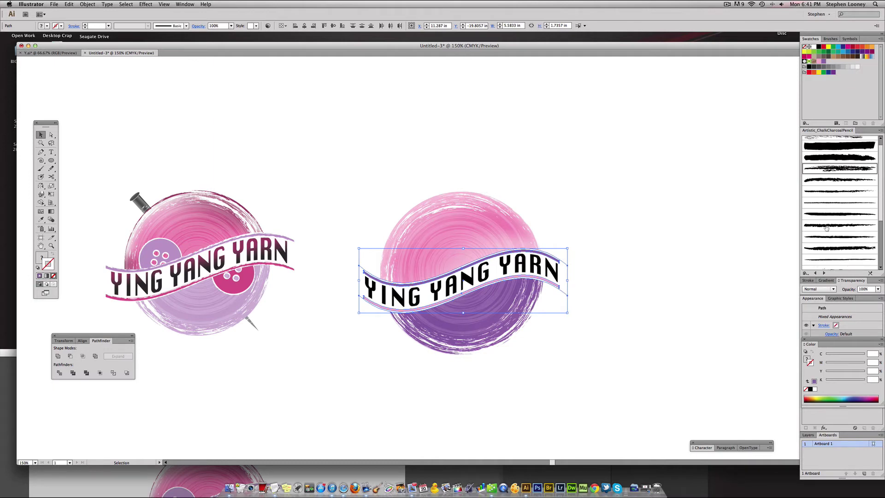
pyautogui.scroll(-2, 830, 231)
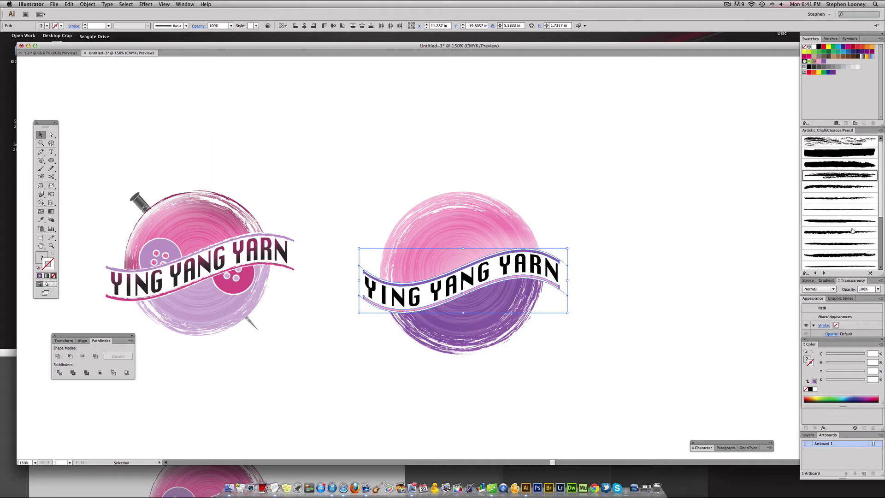
pyautogui.scroll(-2, 853, 232)
pyautogui.click(837, 240)
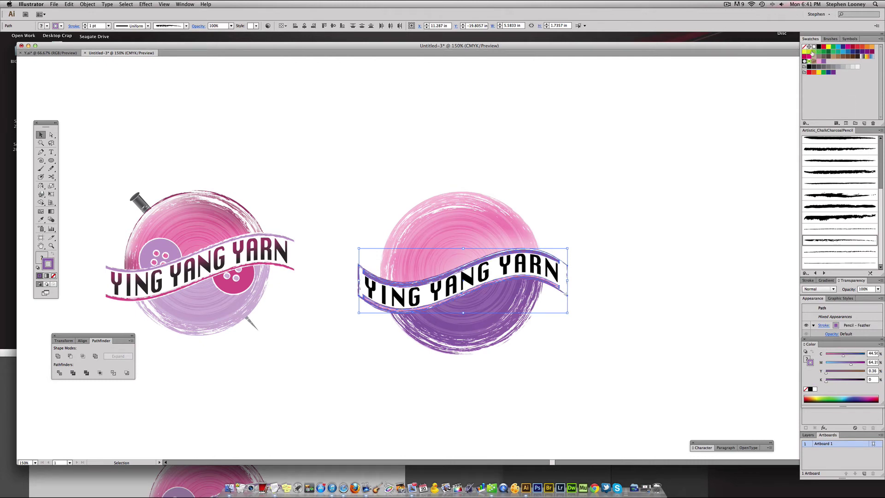
pyautogui.click(813, 47)
pyautogui.click(671, 187)
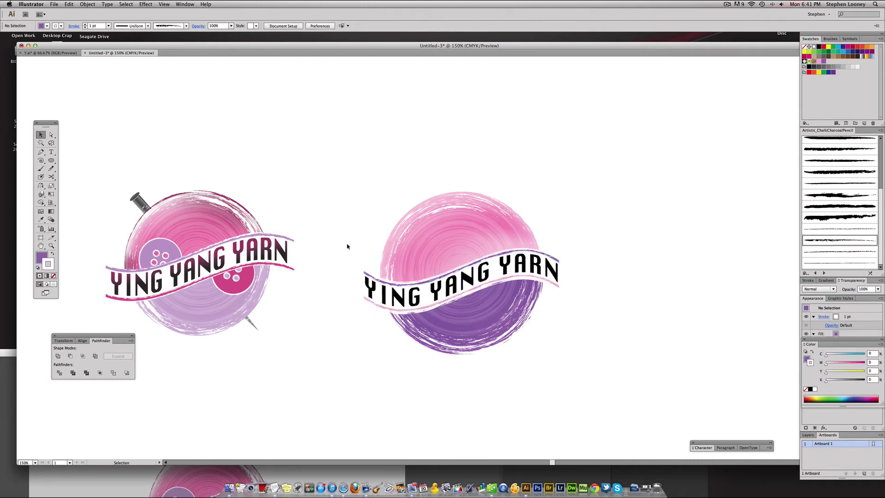
# - Try removing the stroke from the banner's lower wavy line, and undo the removal
pyautogui.moveTo(171, 174); pyautogui.dragTo(620, 410)
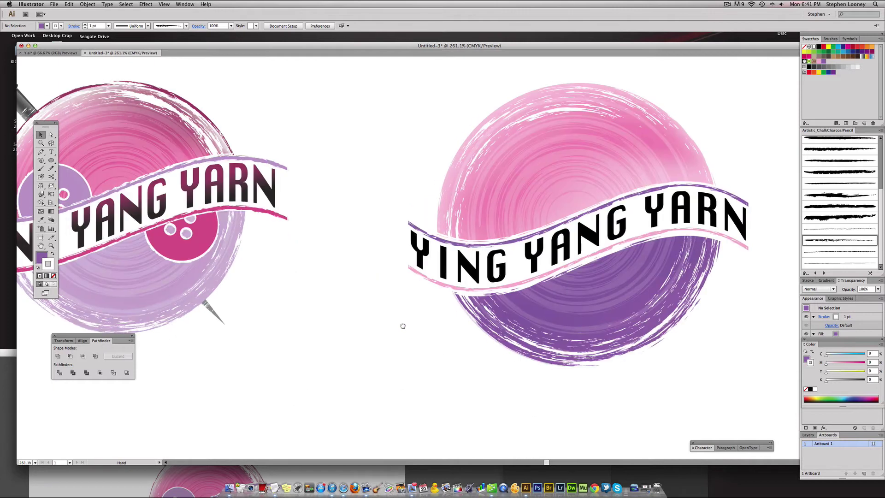
pyautogui.click(442, 288)
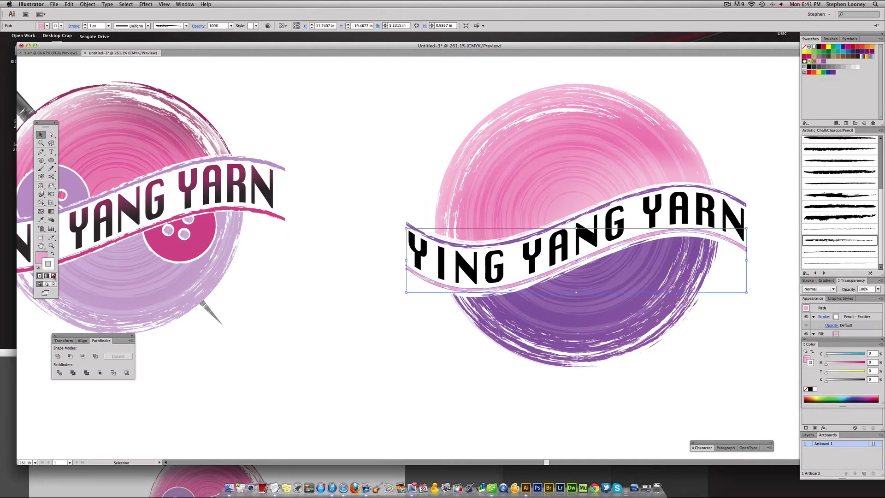
pyautogui.click(318, 235)
pyautogui.press('super+minus')
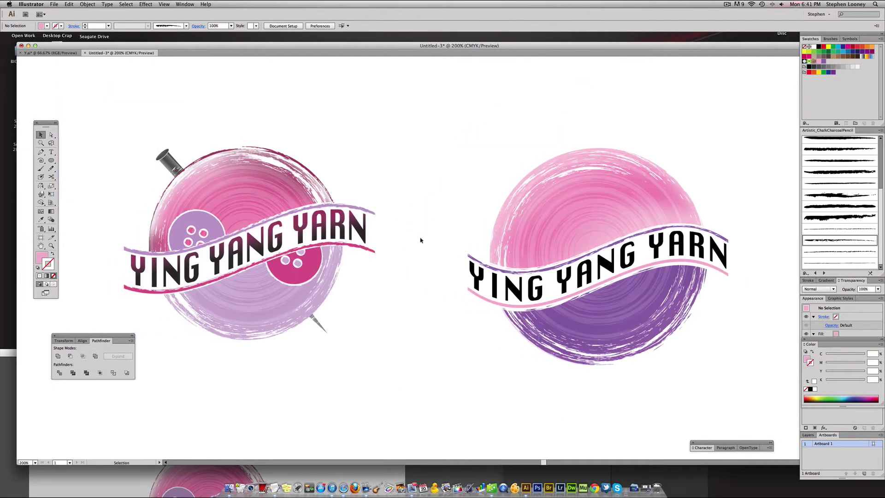
pyautogui.press('super+z')
# - Set the stroke weight of the banner's upper and lower wavy lines to 0.5 pt
pyautogui.moveTo(502, 290); pyautogui.dragTo(482, 289)
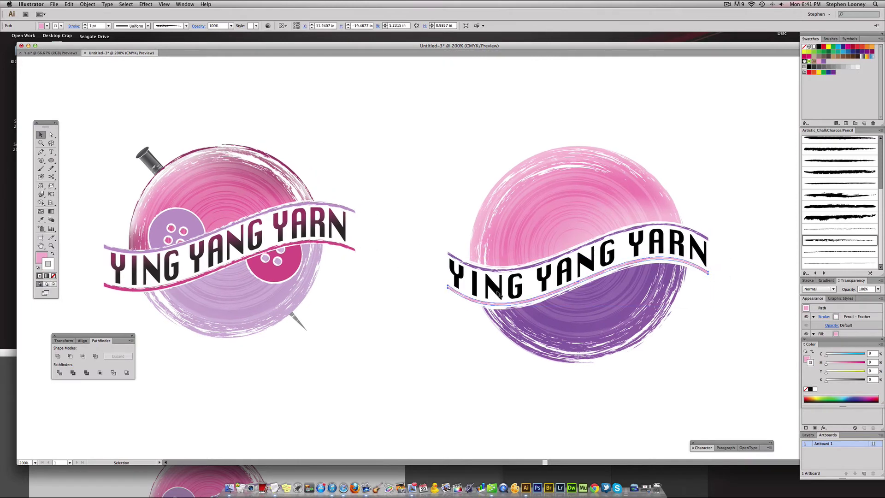
pyautogui.keyDown('shift'); pyautogui.click(605, 244); pyautogui.keyUp('shift')
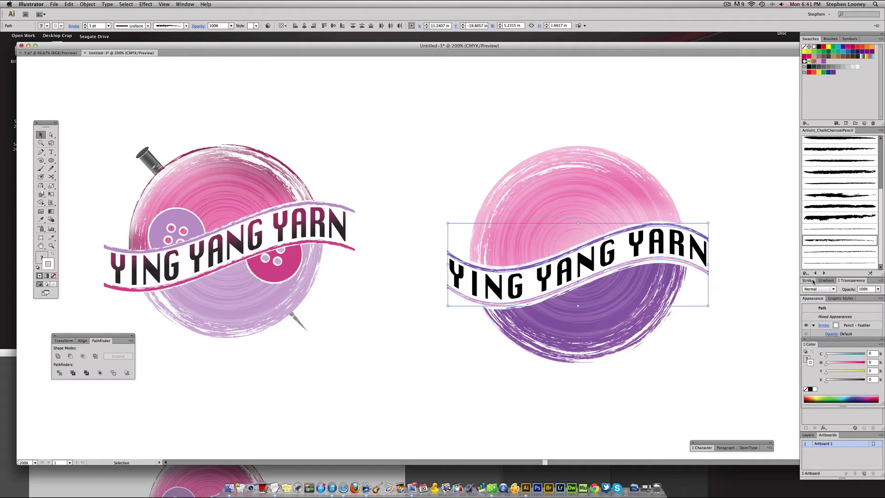
pyautogui.click(809, 280)
pyautogui.click(854, 289)
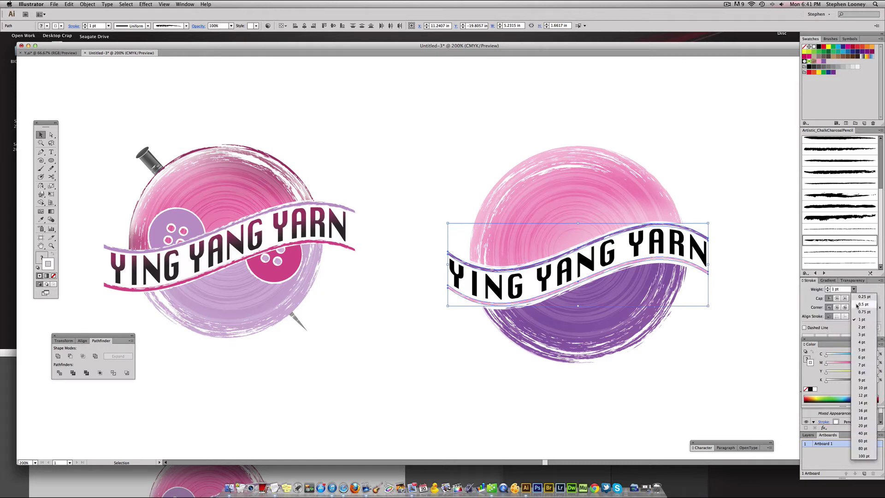
pyautogui.click(855, 304)
pyautogui.click(699, 166)
pyautogui.moveTo(698, 200); pyautogui.dragTo(677, 199)
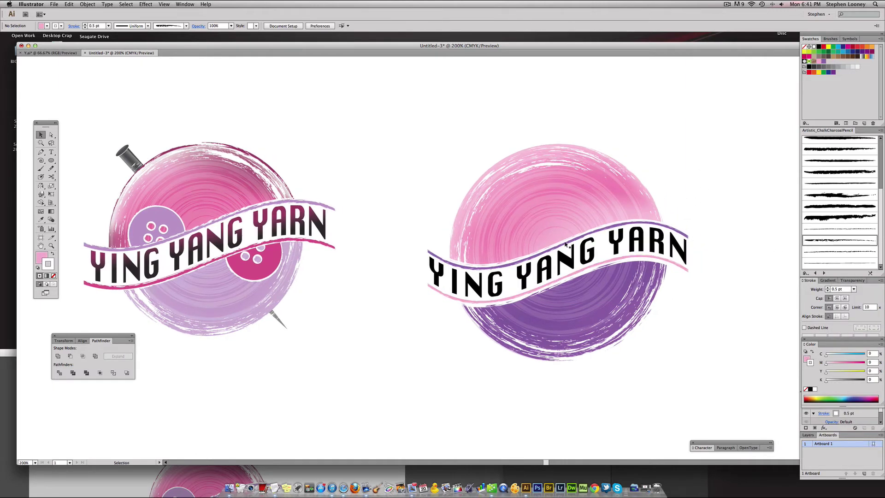
# - Fill the banner's lower wavy line with the bright magenta swatch (100% magenta)
pyautogui.keyDown('alt'); pyautogui.keyDown('super'); pyautogui.click(559, 262); pyautogui.keyUp('super'); pyautogui.keyUp('alt')
pyautogui.moveTo(441, 254); pyautogui.dragTo(449, 258)
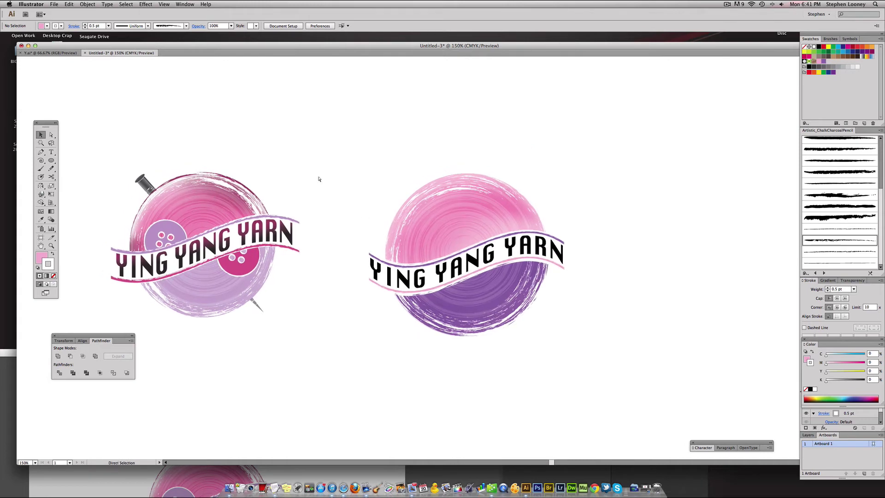
pyautogui.click(417, 292)
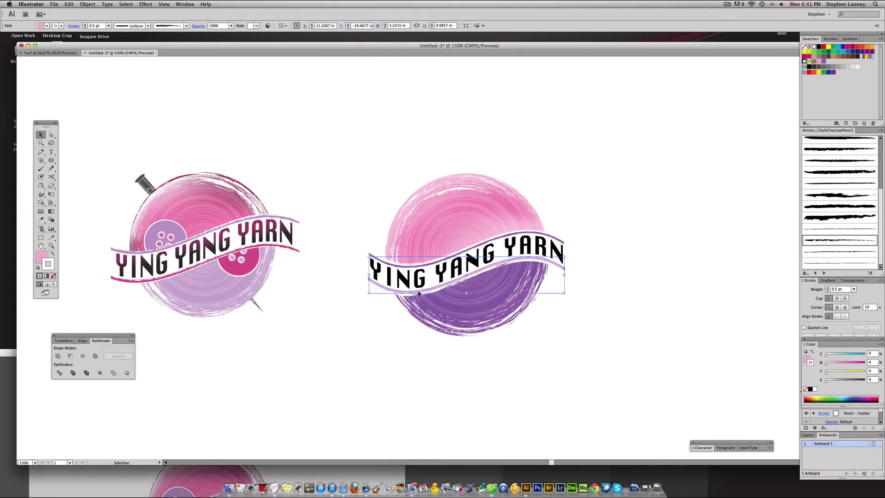
pyautogui.press('x')
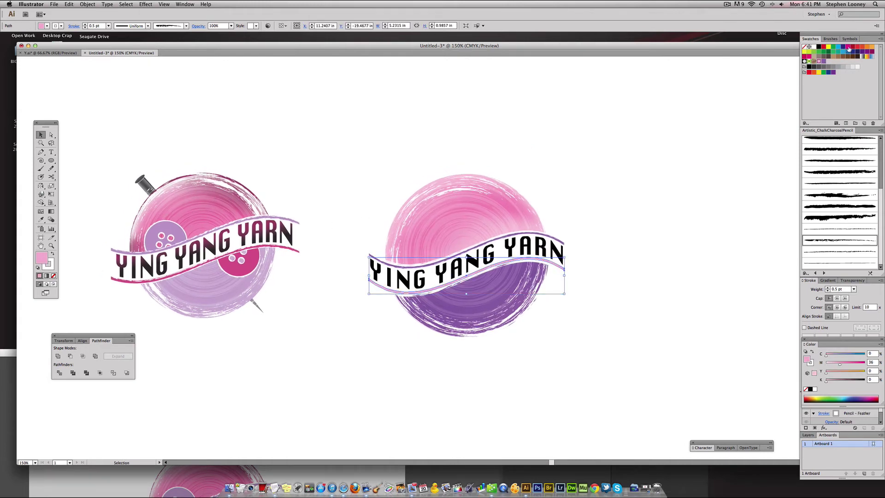
pyautogui.click(849, 49)
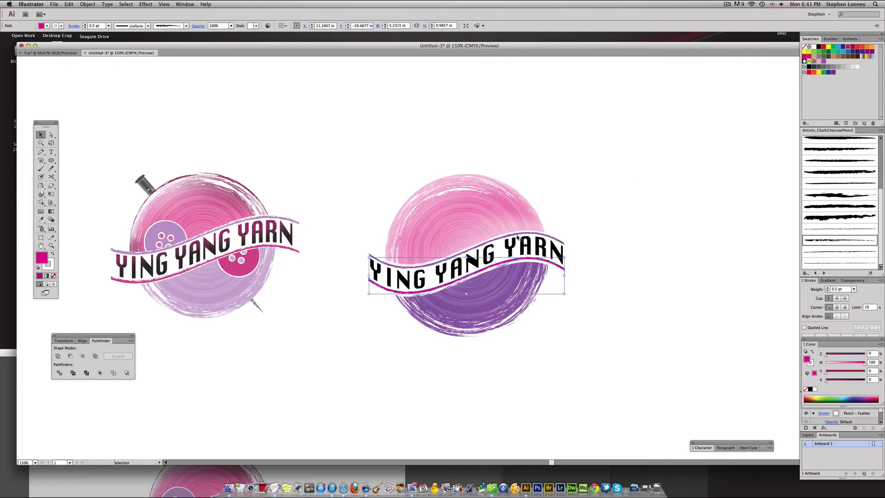
# - Darken the purple fill of the banner's upper wavy line by setting its black value to 19%
pyautogui.click(514, 237)
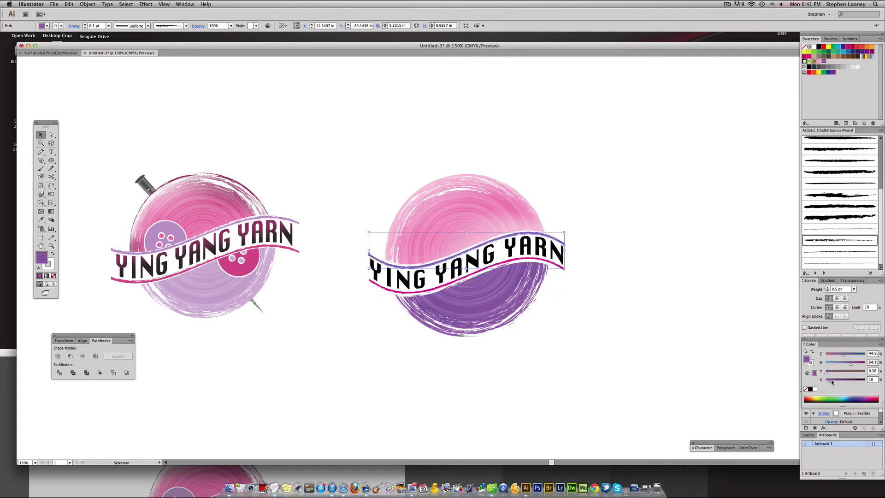
pyautogui.click(597, 251)
pyautogui.moveTo(596, 252); pyautogui.dragTo(627, 253)
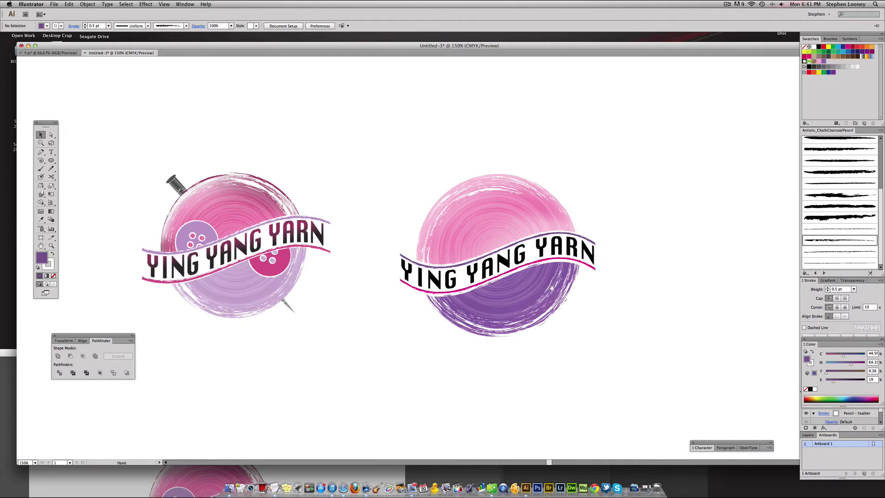
pyautogui.moveTo(452, 283); pyautogui.dragTo(454, 289)
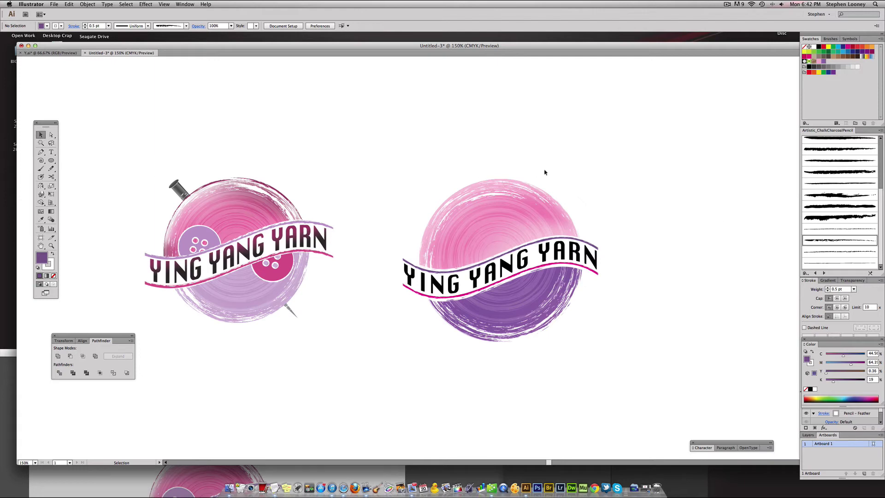
# - Fill the YING YANG YARN lettering with a linear gradient and set its starting colour to the magenta swatch
pyautogui.click(450, 292)
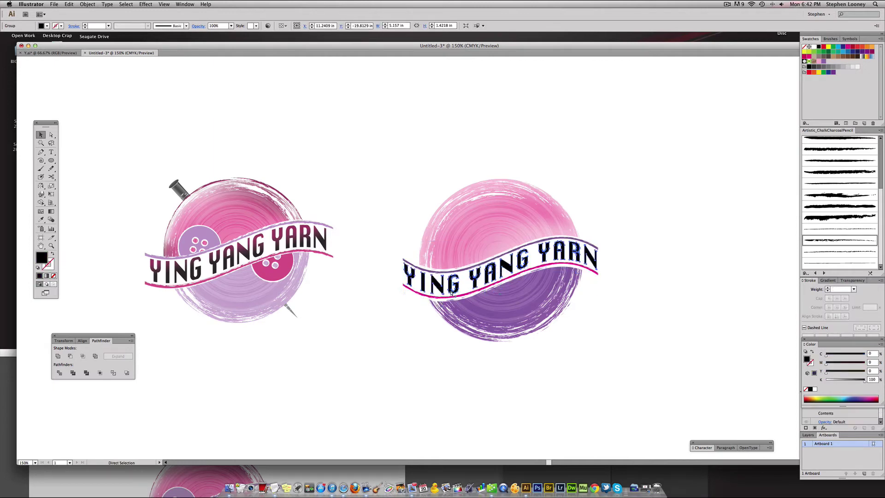
pyautogui.press('v')
pyautogui.click(828, 280)
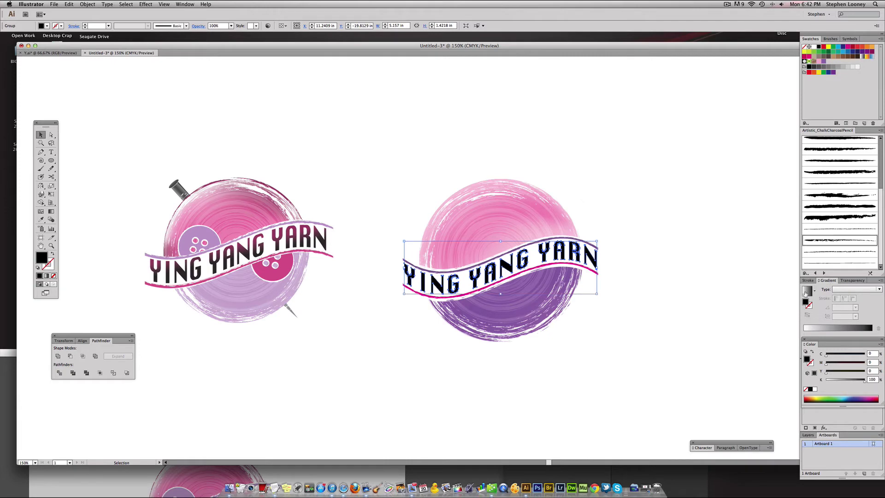
pyautogui.click(806, 294)
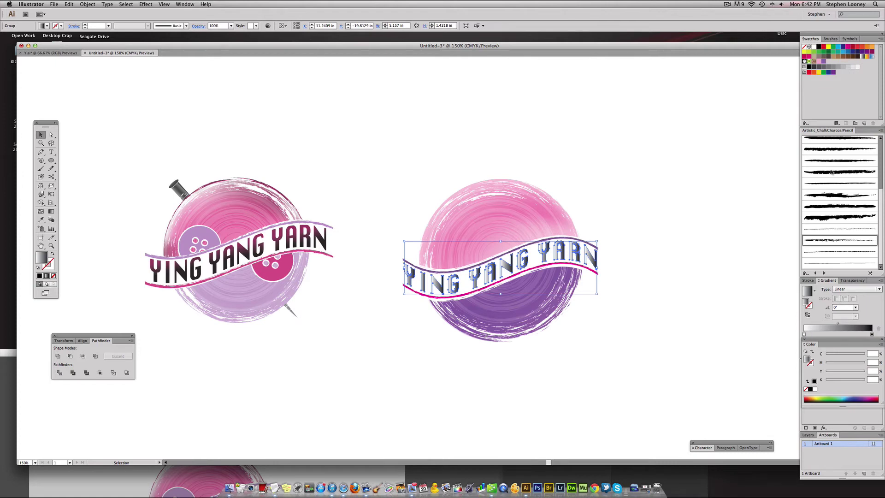
pyautogui.moveTo(847, 49); pyautogui.dragTo(805, 336)
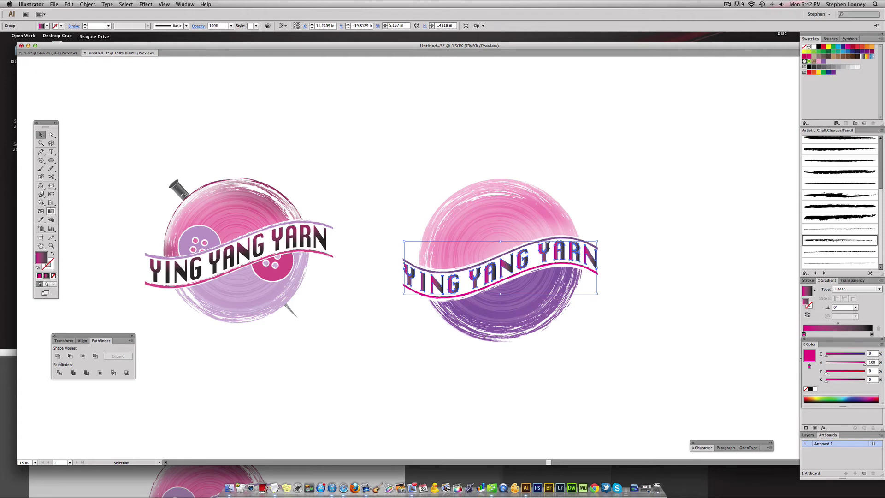
# - Redirect the lettering's gradient to run vertically at about 90.8°, from magenta at the bottom to black at the top
pyautogui.click(51, 211)
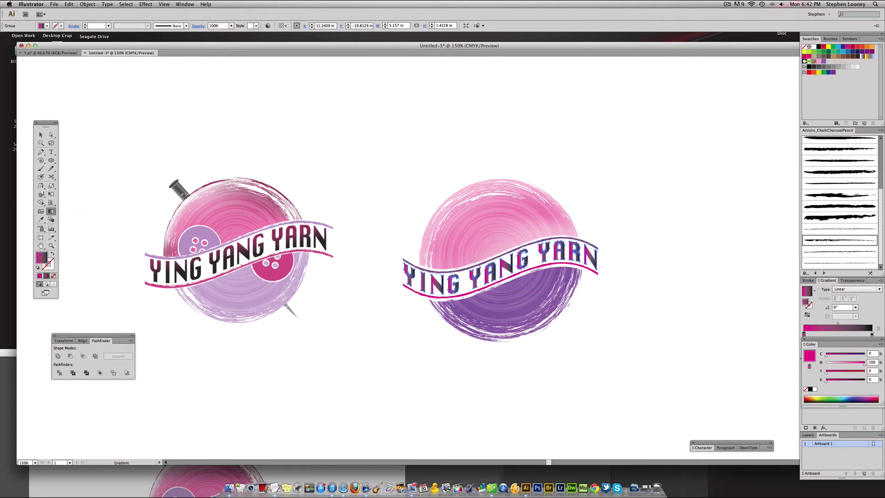
pyautogui.moveTo(475, 261); pyautogui.dragTo(488, 298)
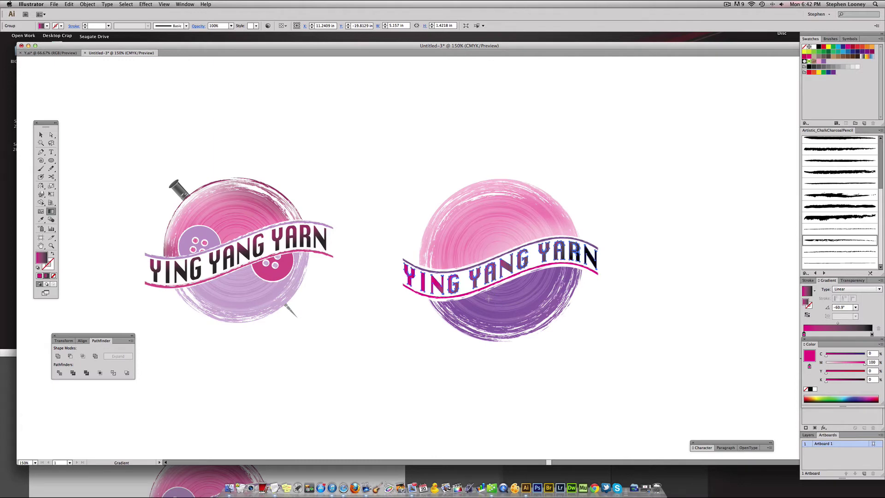
pyautogui.moveTo(488, 248); pyautogui.dragTo(484, 272)
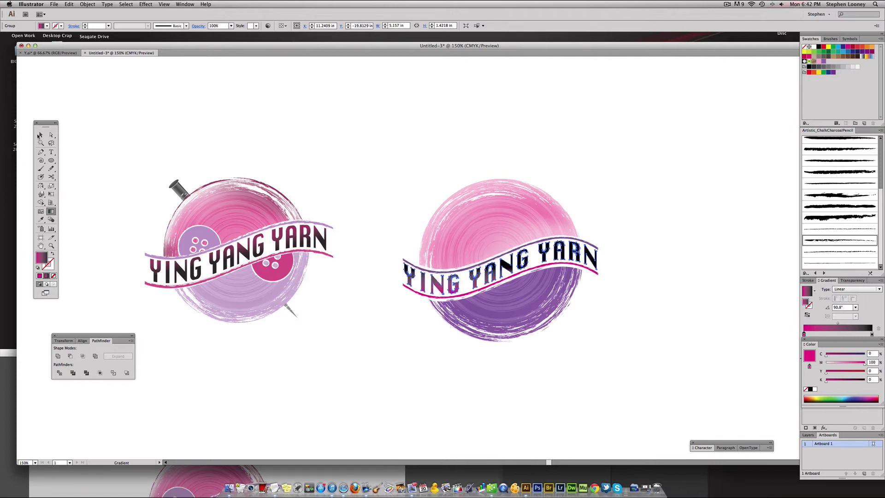
pyautogui.click(40, 134)
pyautogui.click(551, 154)
# - Compare the new lettering's gradient, including its black end colour, with the lettering on the reference logo close up
pyautogui.click(471, 278)
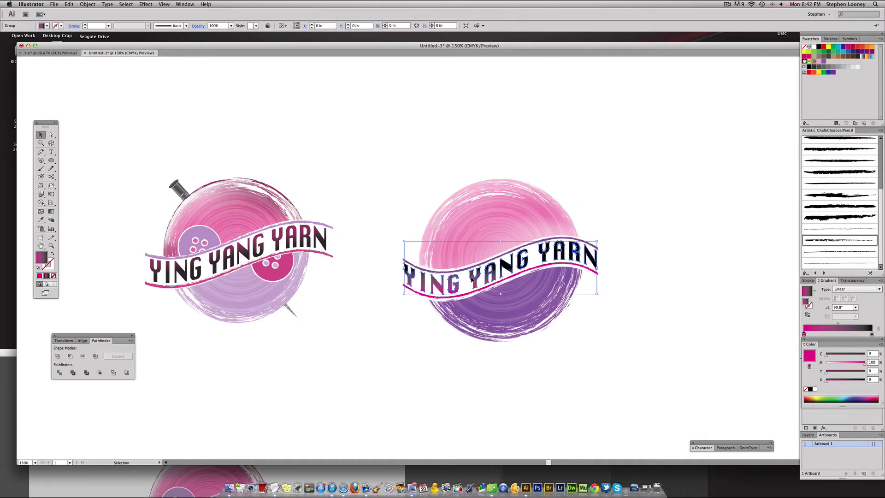
pyautogui.click(871, 334)
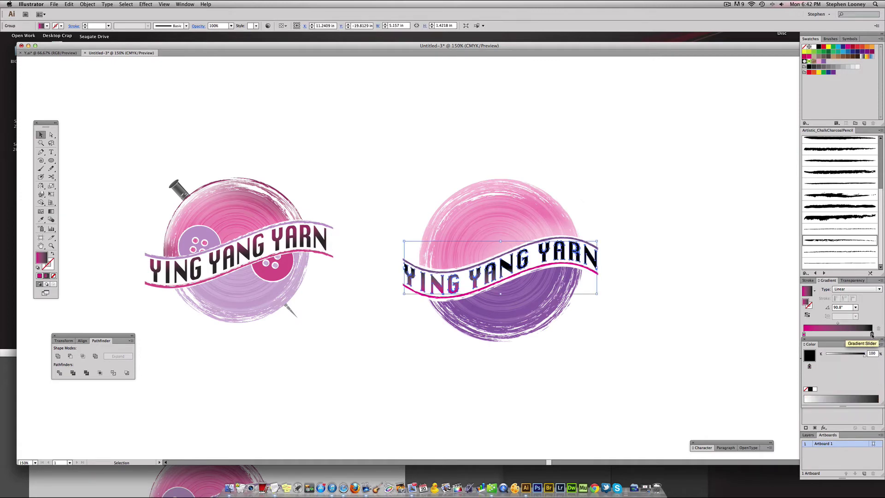
pyautogui.click(654, 215)
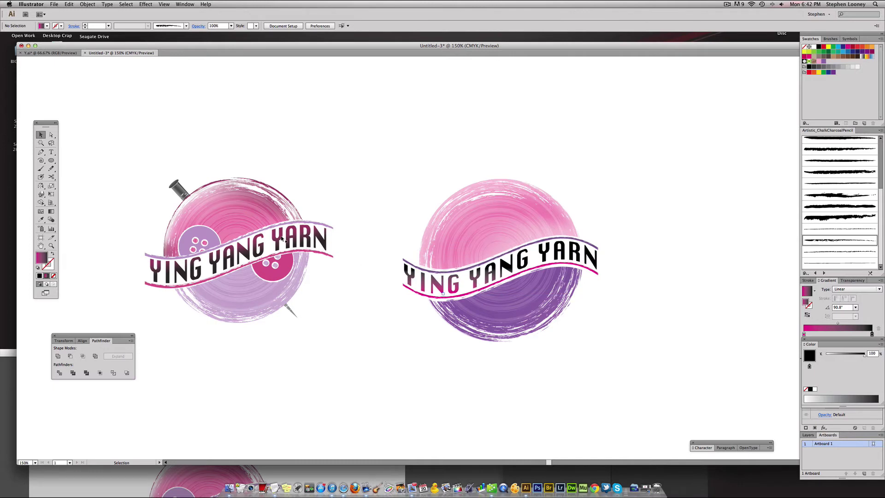
pyautogui.press('super+space')
pyautogui.moveTo(229, 194); pyautogui.dragTo(606, 365)
pyautogui.moveTo(427, 300); pyautogui.dragTo(471, 305)
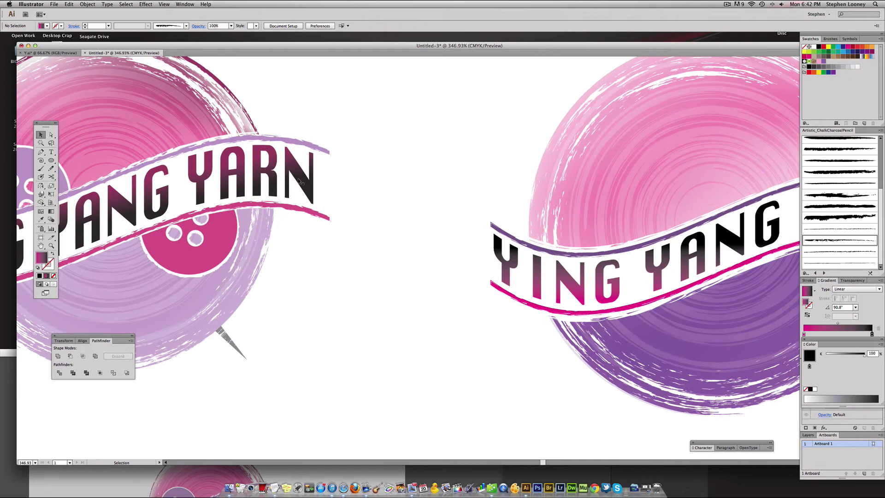
pyautogui.moveTo(549, 262); pyautogui.dragTo(474, 255)
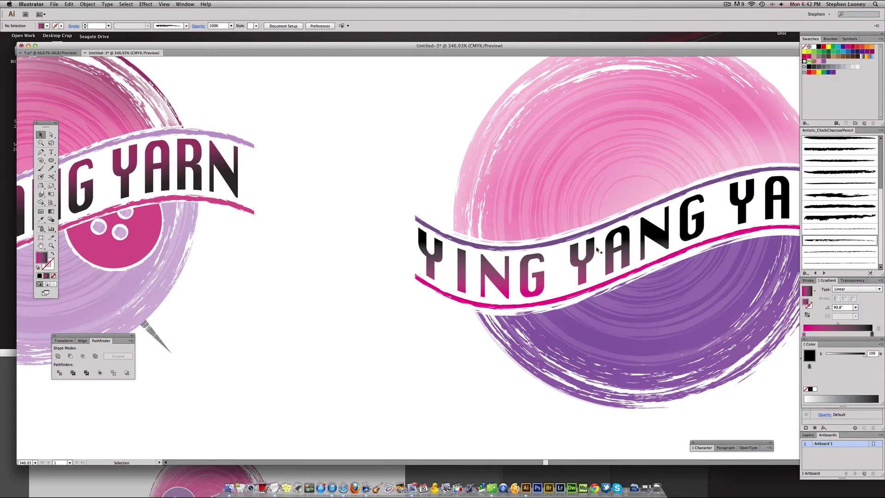
pyautogui.moveTo(591, 252); pyautogui.dragTo(446, 241)
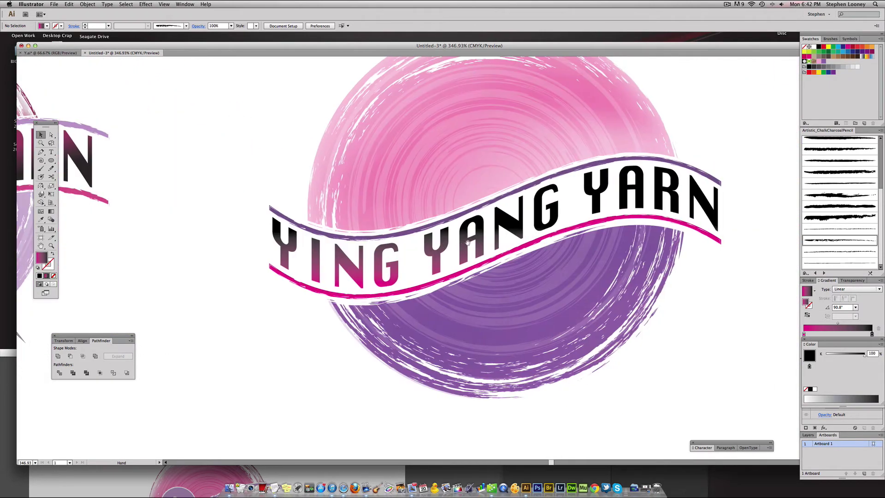
# - Change the black end of the lettering's gradient to a rich CMYK black of C 80, M 80, Y 85, K 100
pyautogui.click(514, 231)
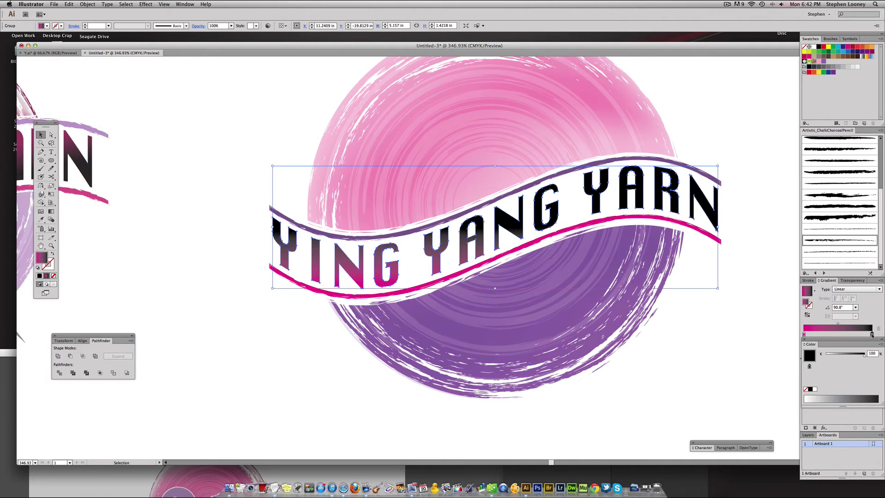
pyautogui.scroll(2, 857, 269)
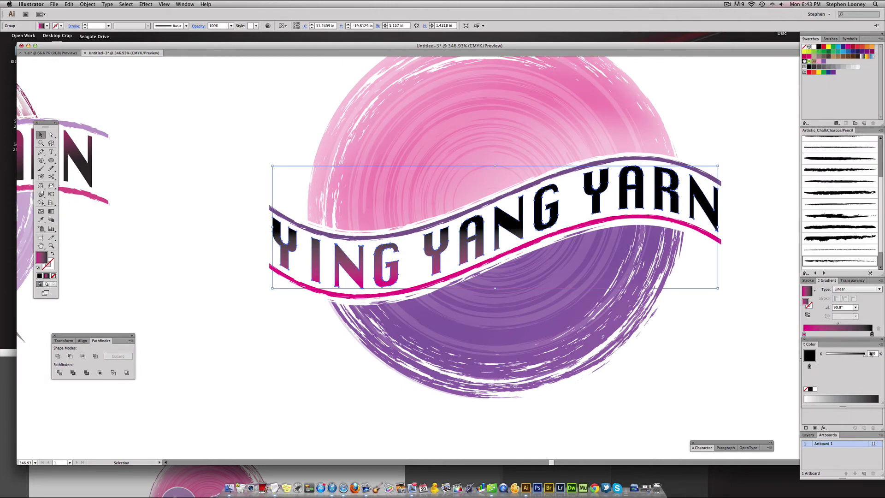
pyautogui.moveTo(867, 344); pyautogui.dragTo(863, 343)
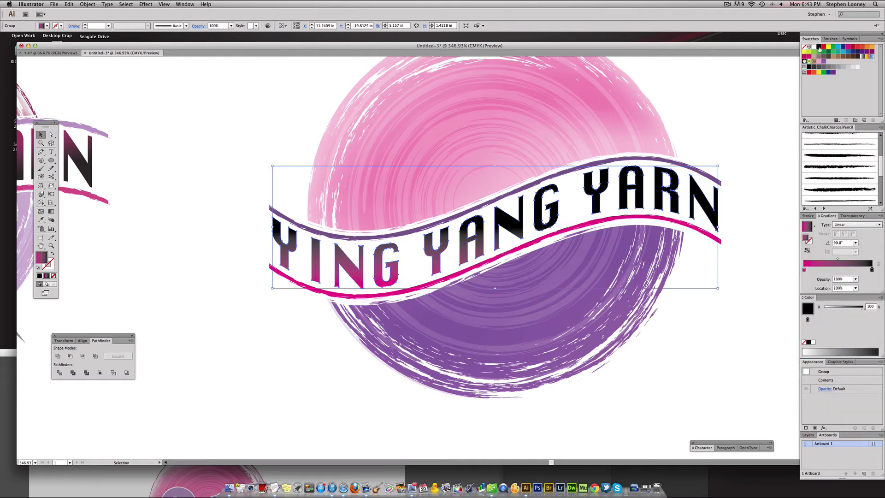
pyautogui.click(882, 298)
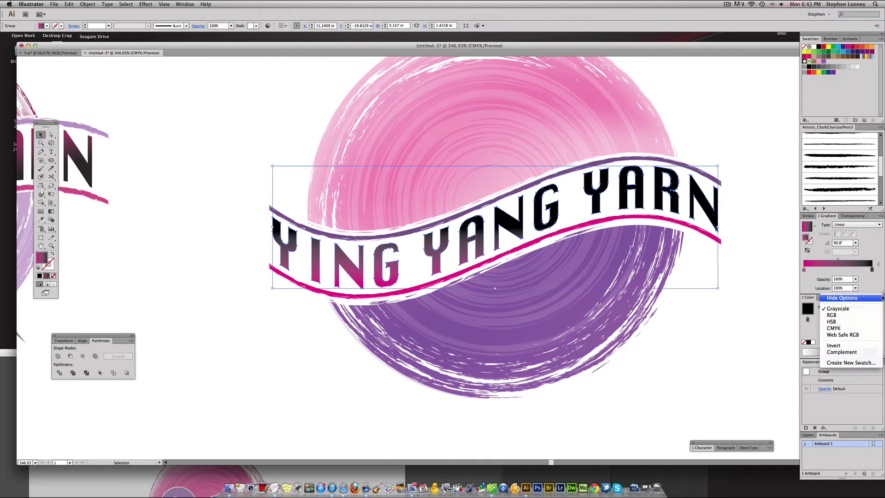
pyautogui.click(853, 272)
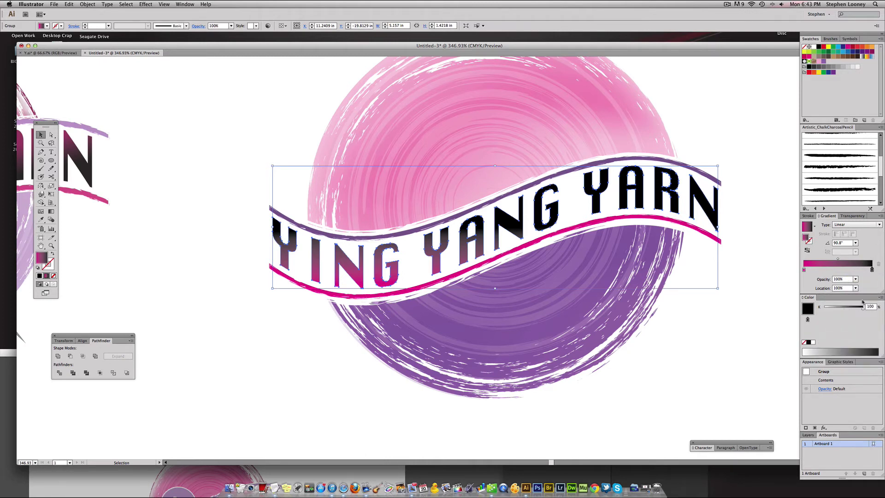
pyautogui.click(803, 270)
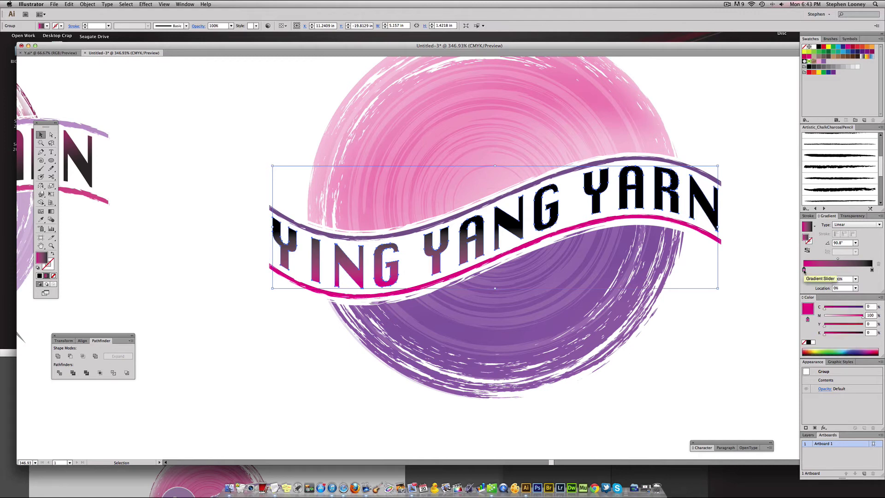
pyautogui.click(871, 270)
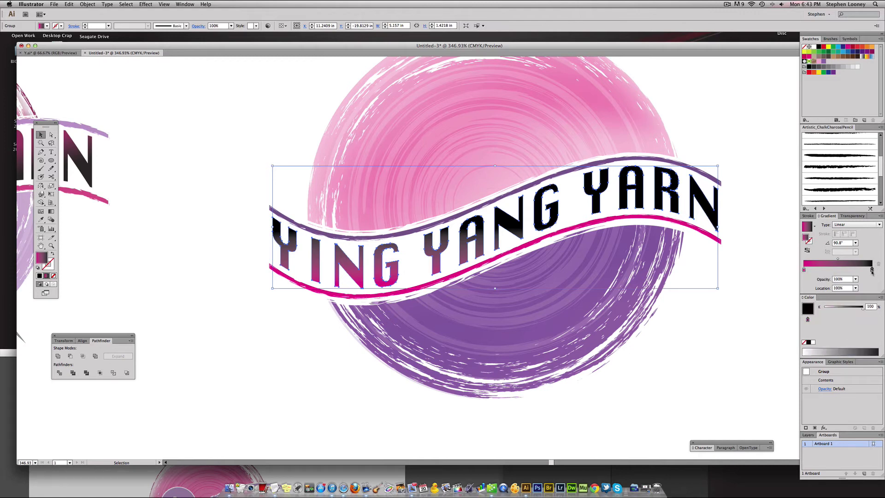
pyautogui.click(881, 298)
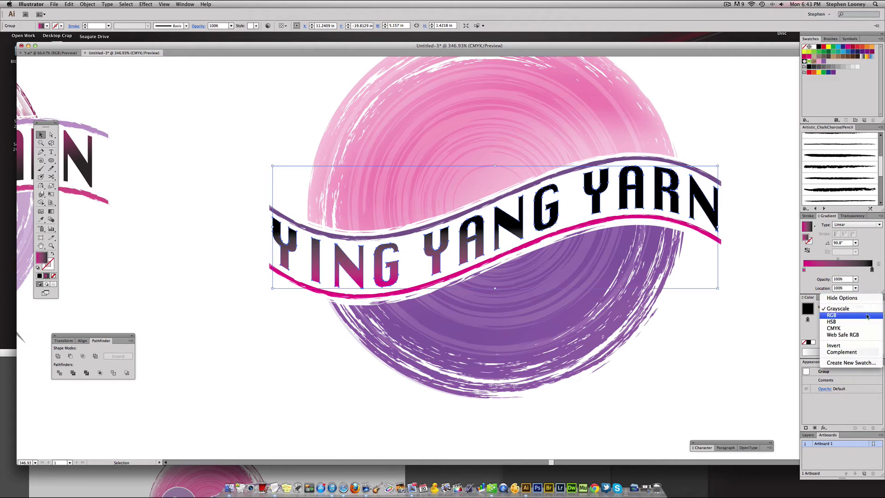
pyautogui.click(858, 328)
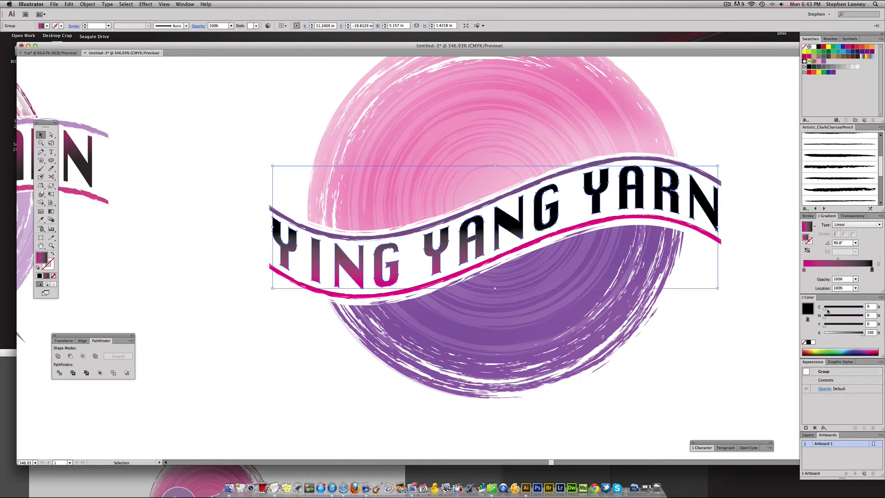
pyautogui.moveTo(827, 309); pyautogui.dragTo(854, 327)
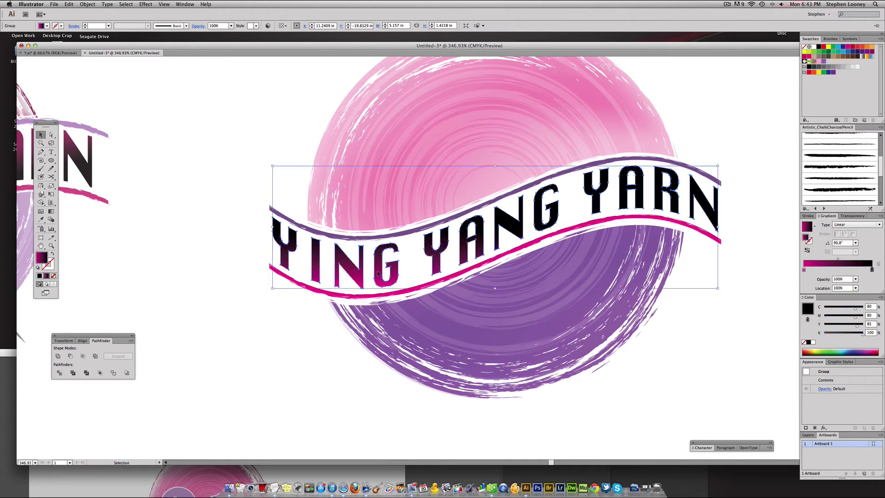
# - Compare the lettering with and without the rich-black gradient by undoing and restoring the change
pyautogui.moveTo(377, 273); pyautogui.dragTo(471, 286)
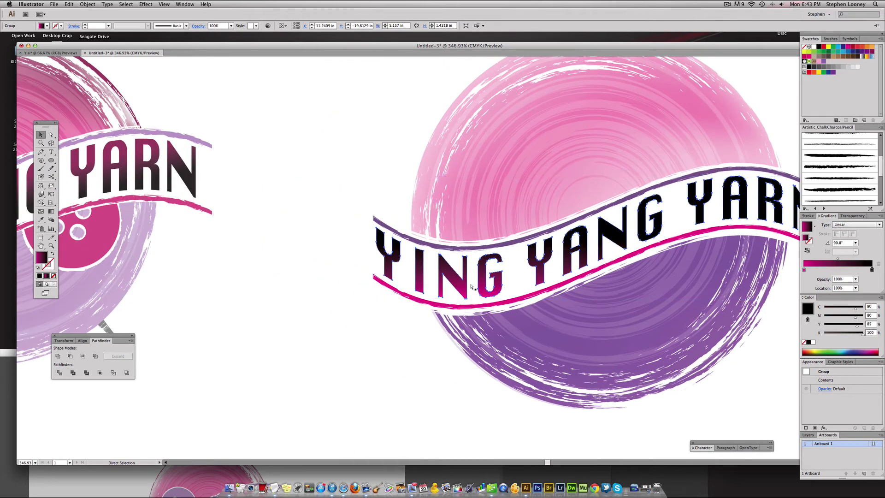
pyautogui.click(451, 275)
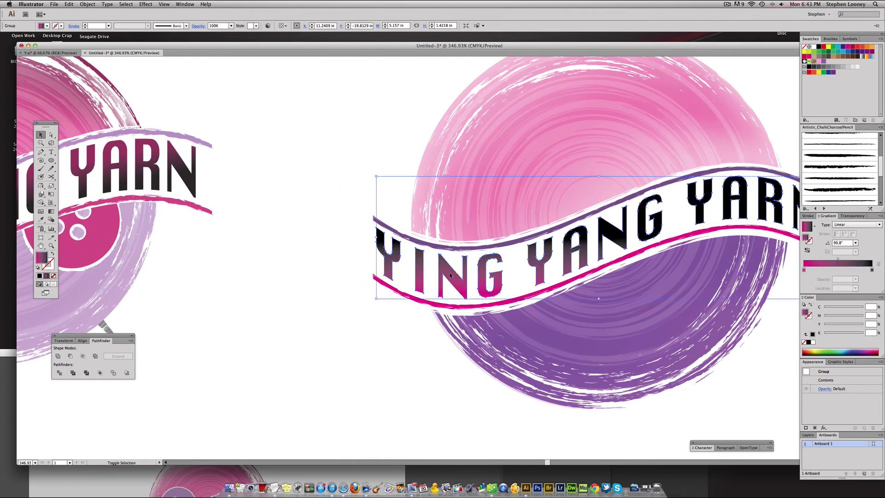
pyautogui.press('super+z')
pyautogui.press('super+z')
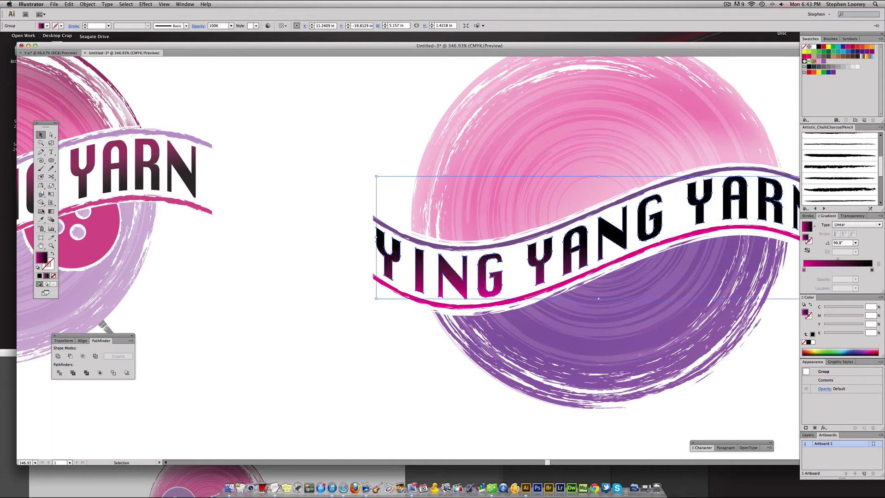
# - Redirect the lettering's gradient downward at about -75.9°, from magenta at the top to black at the bottom
pyautogui.press('g')
pyautogui.moveTo(576, 222); pyautogui.dragTo(590, 293)
pyautogui.press('super+minus')
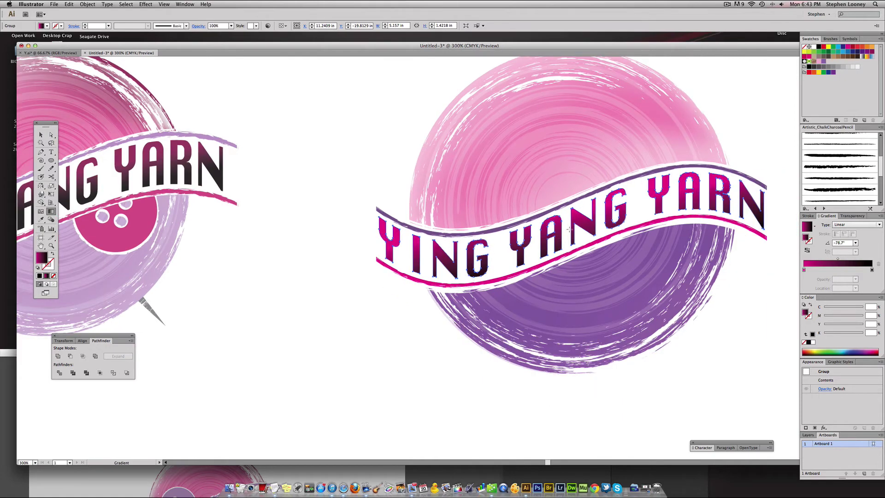
pyautogui.moveTo(558, 193); pyautogui.dragTo(564, 249)
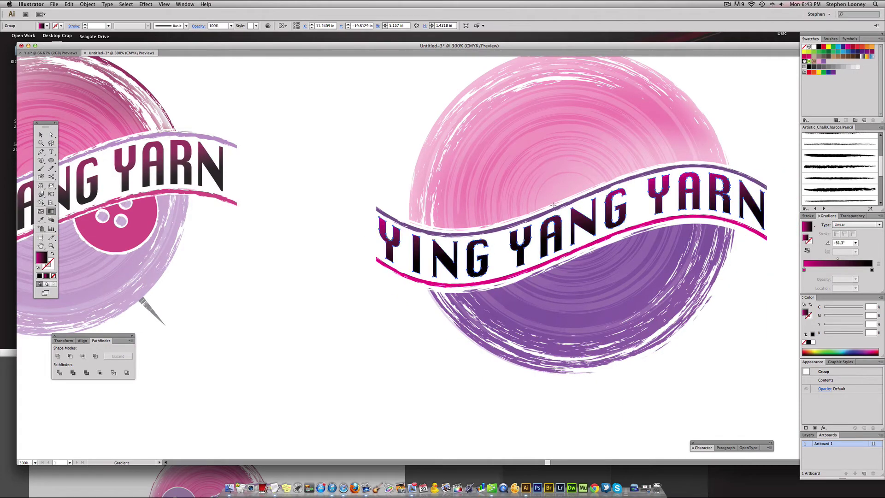
pyautogui.moveTo(553, 205); pyautogui.dragTo(571, 248)
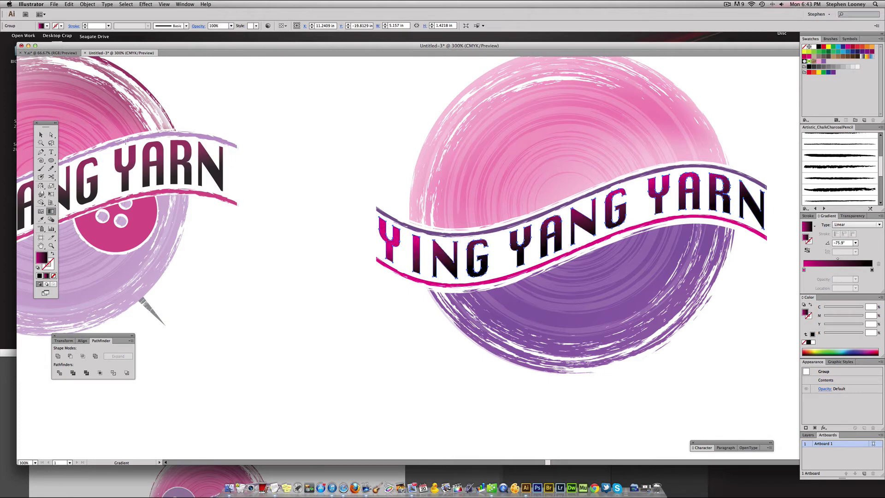
pyautogui.click(41, 134)
pyautogui.click(275, 110)
# - Draw a circle about 1.21 in in diameter in the empty space between the two logos and fill it with the purple swatch
pyautogui.keyDown('alt'); pyautogui.keyDown('super'); pyautogui.click(563, 253); pyautogui.keyUp('super'); pyautogui.keyUp('alt')
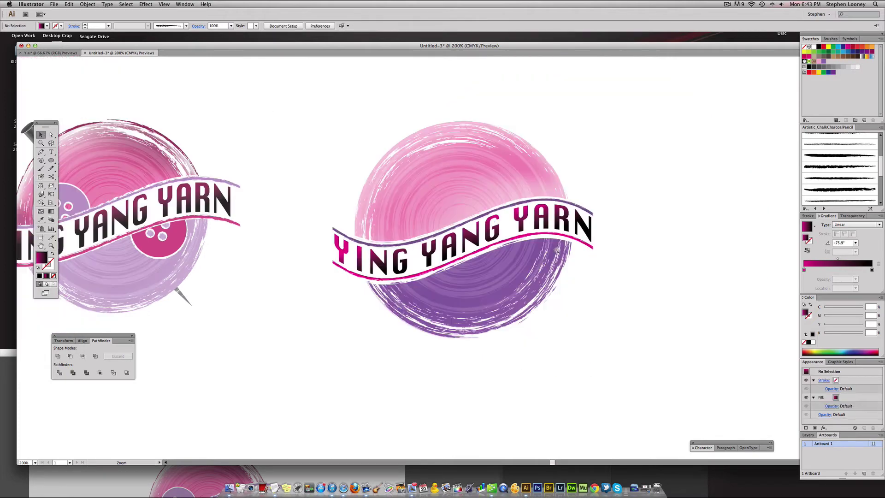
pyautogui.keyDown('alt'); pyautogui.keyDown('super'); pyautogui.click(558, 253); pyautogui.keyUp('super'); pyautogui.keyUp('alt')
pyautogui.moveTo(370, 234); pyautogui.dragTo(583, 259)
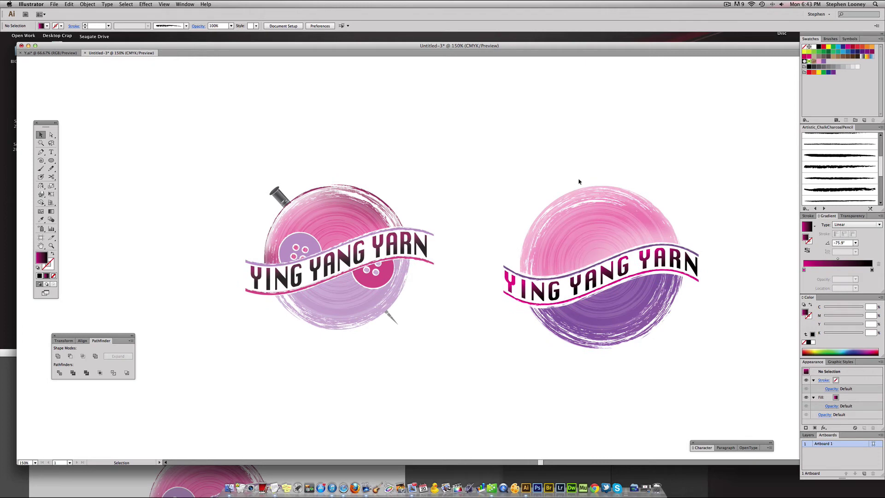
pyautogui.keyDown('super'); pyautogui.click(579, 249); pyautogui.keyUp('super')
pyautogui.moveTo(573, 249); pyautogui.dragTo(691, 244)
pyautogui.moveTo(352, 217); pyautogui.dragTo(318, 210)
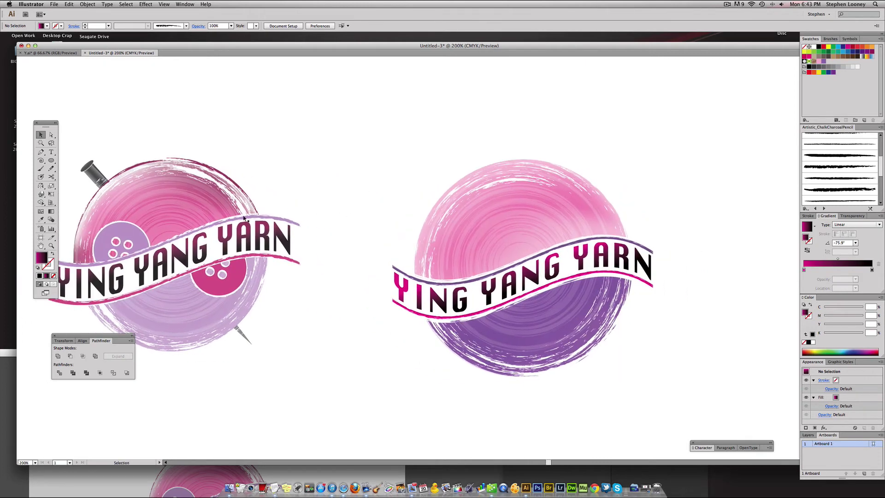
pyautogui.click(52, 161)
pyautogui.moveTo(329, 121); pyautogui.dragTo(390, 180)
pyautogui.press('v')
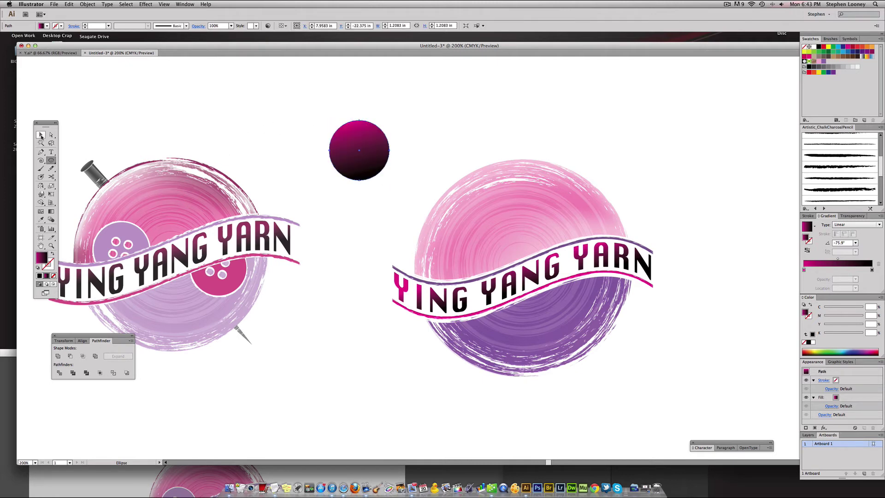
pyautogui.click(823, 61)
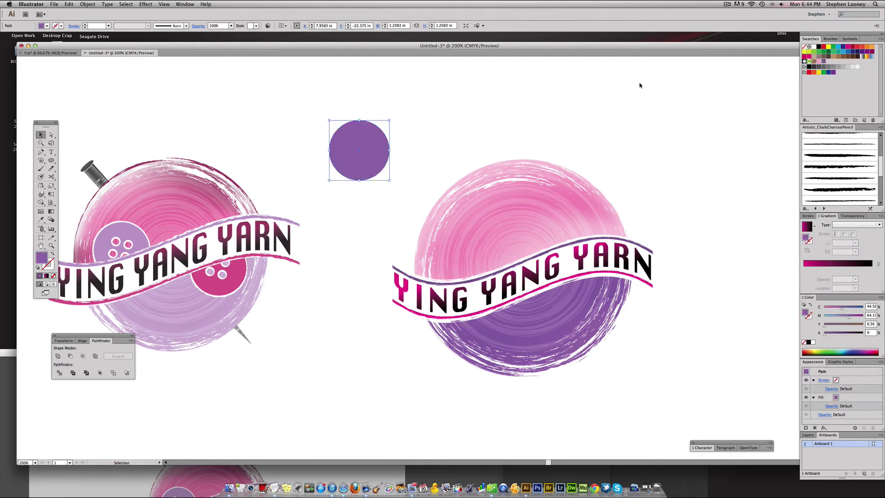
# - Draw a small circle for a button hole inside the purple circle and fill it white
pyautogui.click(51, 160)
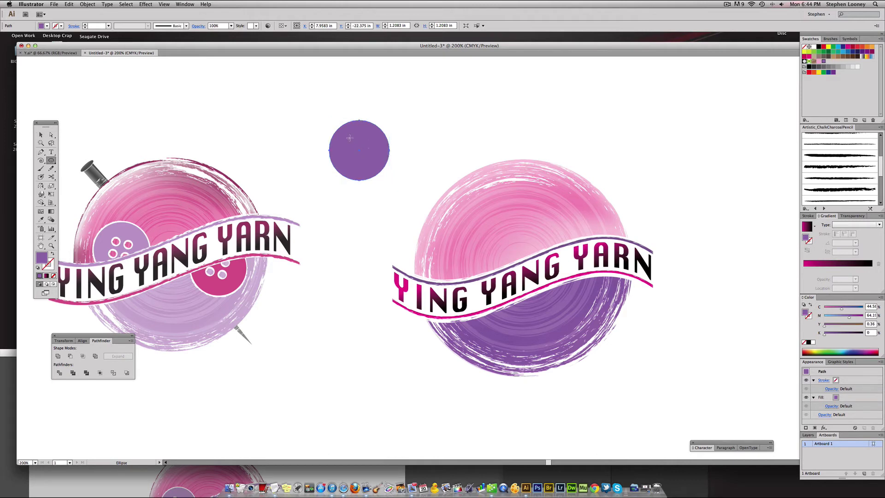
pyautogui.moveTo(332, 149); pyautogui.dragTo(340, 160)
pyautogui.press('v')
pyautogui.click(814, 47)
pyautogui.press('shift+super+a')
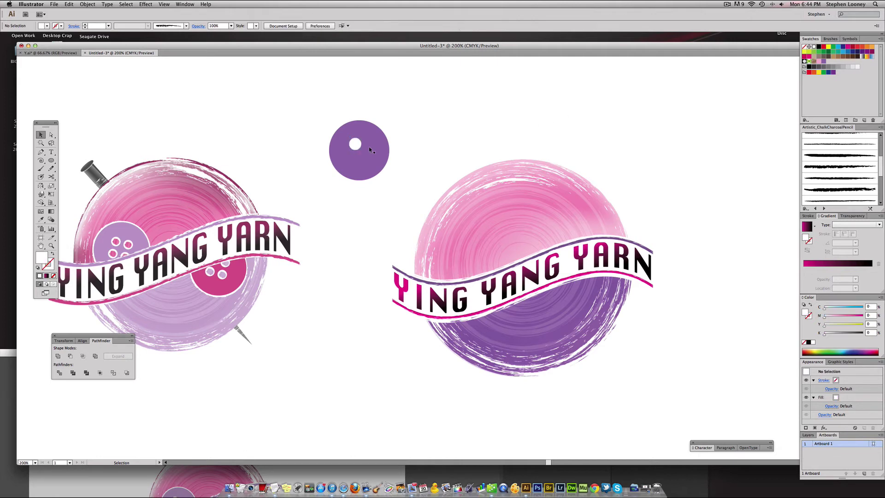
# - Duplicate the white circle into a two-by-two set of four button holes and centre them on the purple circle
pyautogui.moveTo(355, 144); pyautogui.dragTo(368, 160)
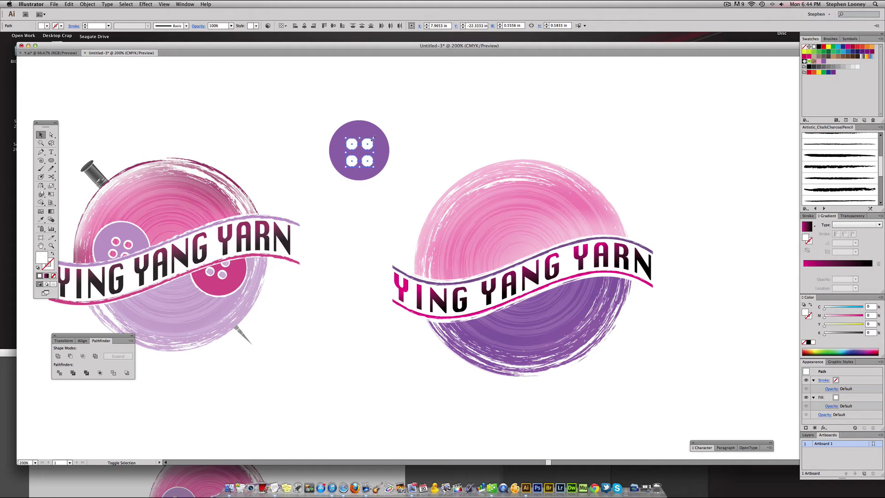
pyautogui.moveTo(374, 137)
pyautogui.mouseDown()
pyautogui.moveTo(367, 144)
pyautogui.moveTo(446, 92)
pyautogui.moveTo(384, 139)
pyautogui.mouseUp()
pyautogui.moveTo(320, 113); pyautogui.dragTo(386, 149)
pyautogui.click(408, 171)
pyautogui.click(376, 171)
pyautogui.click(395, 181)
pyautogui.press('a')
pyautogui.click(451, 178)
pyautogui.click(401, 147)
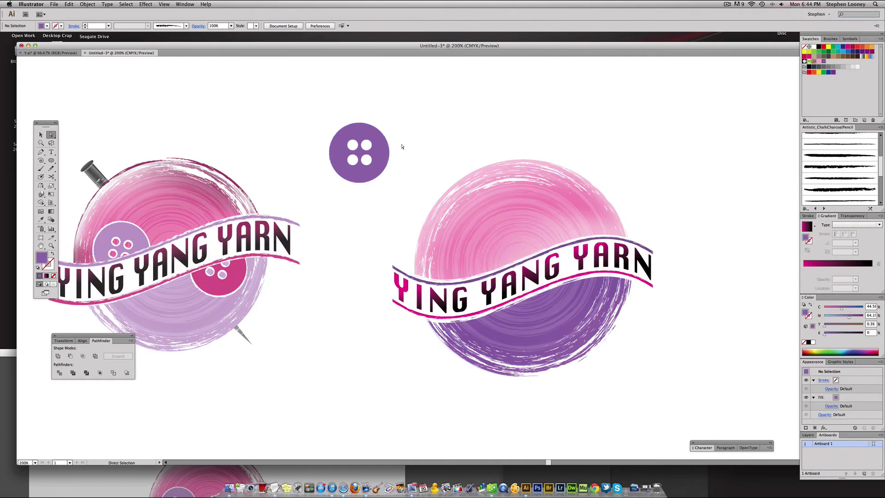
# - Cut the four white holes out of the purple circle with the Minus Front pathfinder operation
pyautogui.press('v')
pyautogui.moveTo(389, 184); pyautogui.dragTo(332, 118)
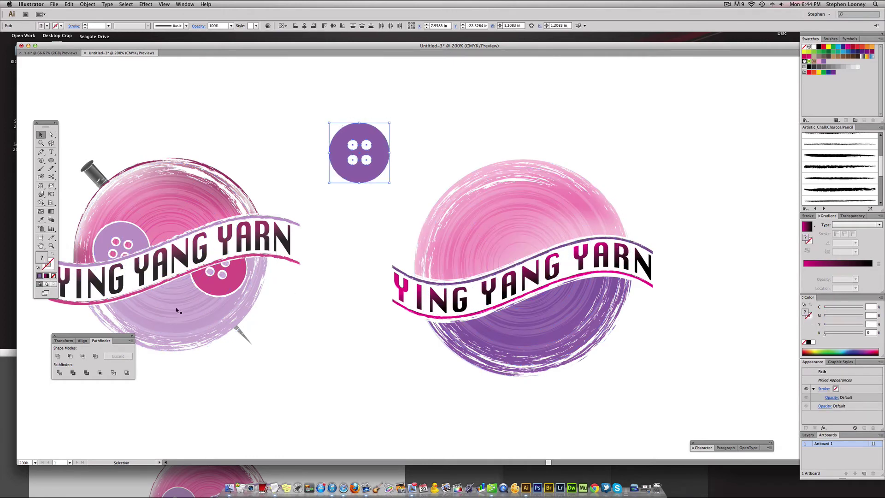
pyautogui.moveTo(87, 339); pyautogui.dragTo(819, 270)
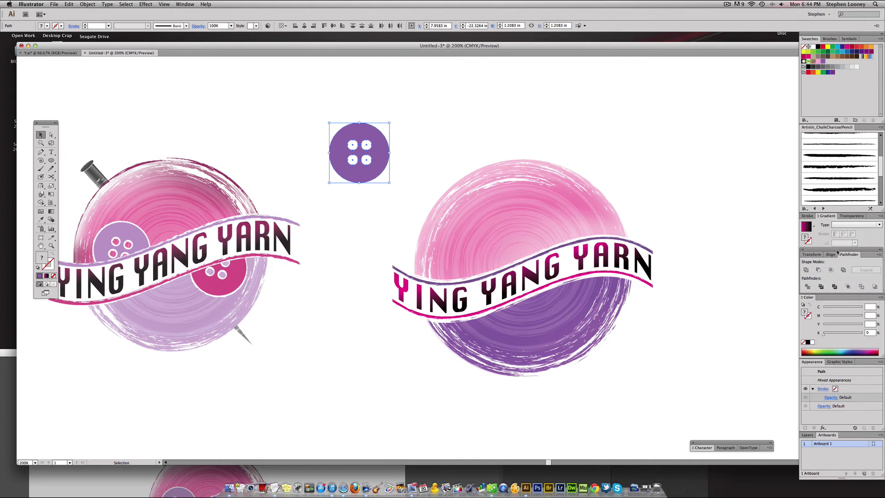
pyautogui.click(818, 271)
pyautogui.click(459, 103)
# - Place the purple button over the pink half beside YING and duplicate it onto the purple half below YARN
pyautogui.moveTo(387, 154); pyautogui.dragTo(479, 247)
pyautogui.click(442, 140)
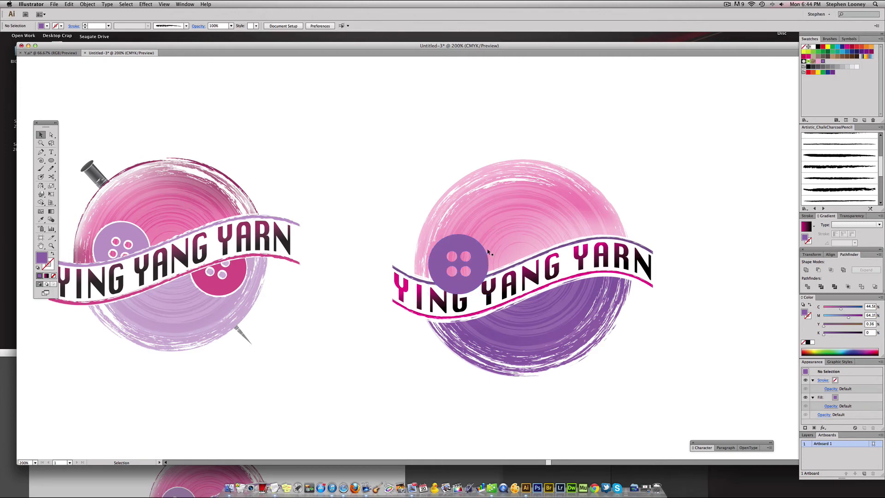
pyautogui.moveTo(479, 254); pyautogui.dragTo(601, 286)
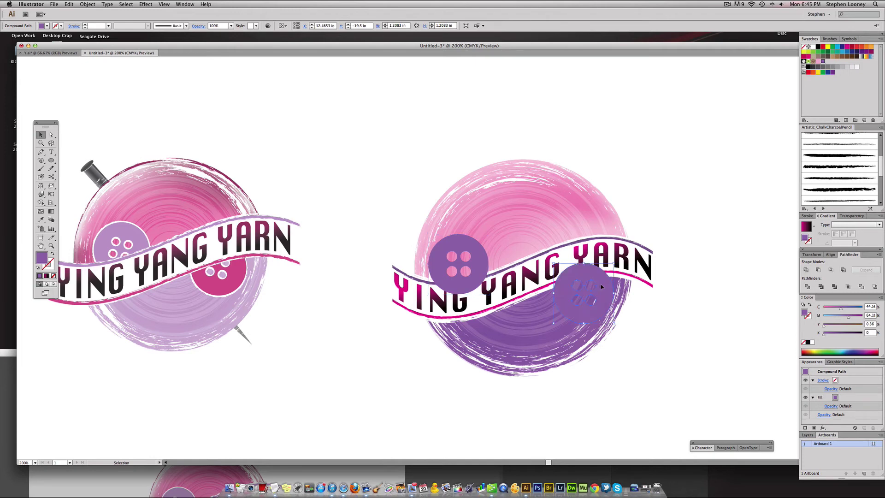
# - Rotate the button below YARN and fill it deep pink with M 76 and K 11
pyautogui.press('e')
pyautogui.moveTo(617, 262); pyautogui.dragTo(638, 280)
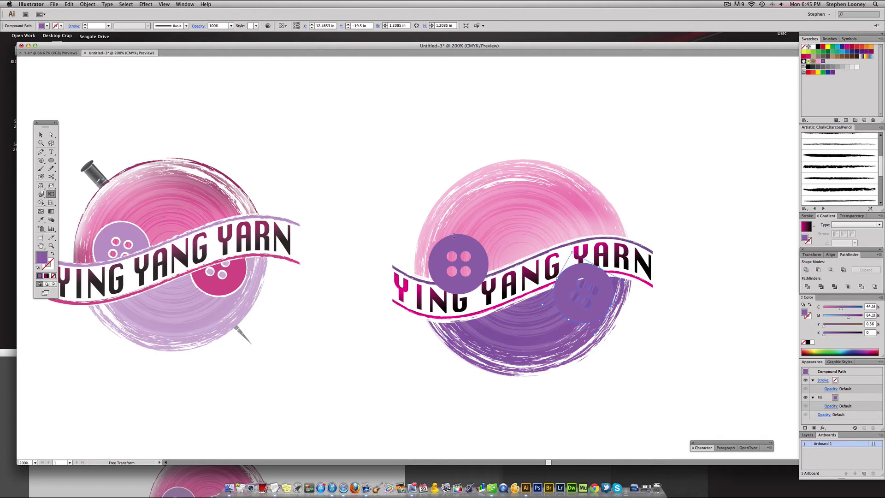
pyautogui.click(51, 135)
pyautogui.click(565, 280)
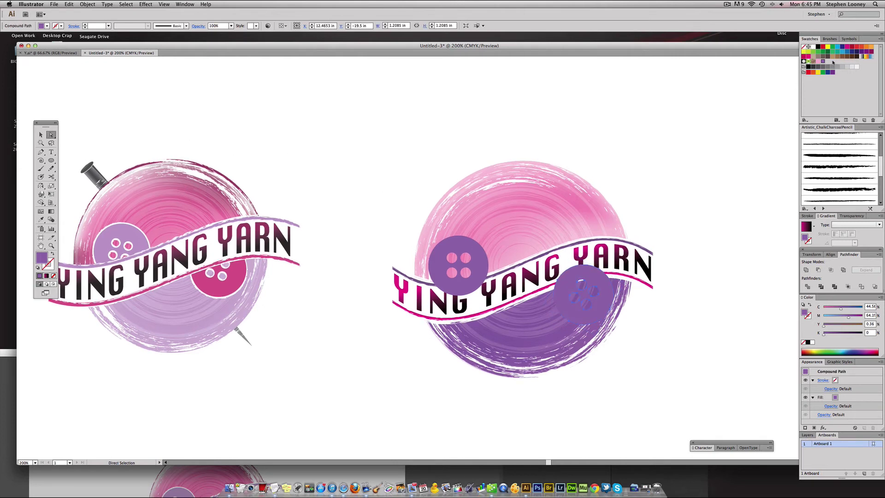
pyautogui.click(820, 62)
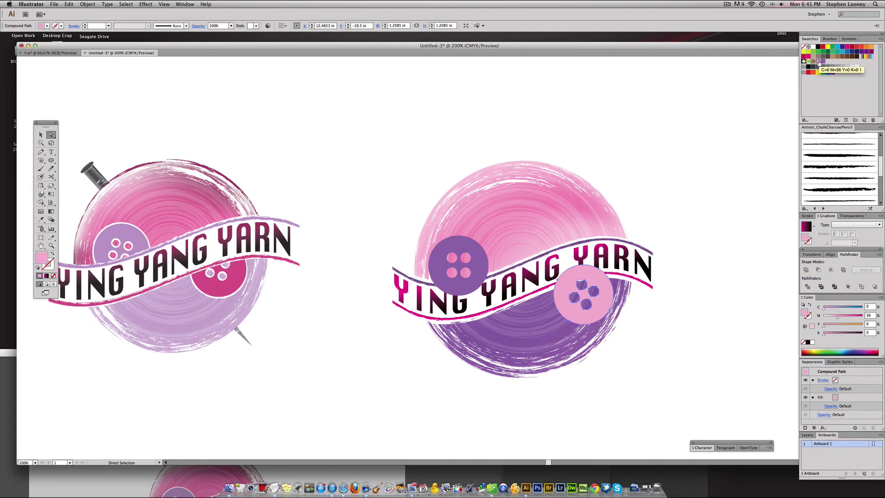
pyautogui.click(847, 47)
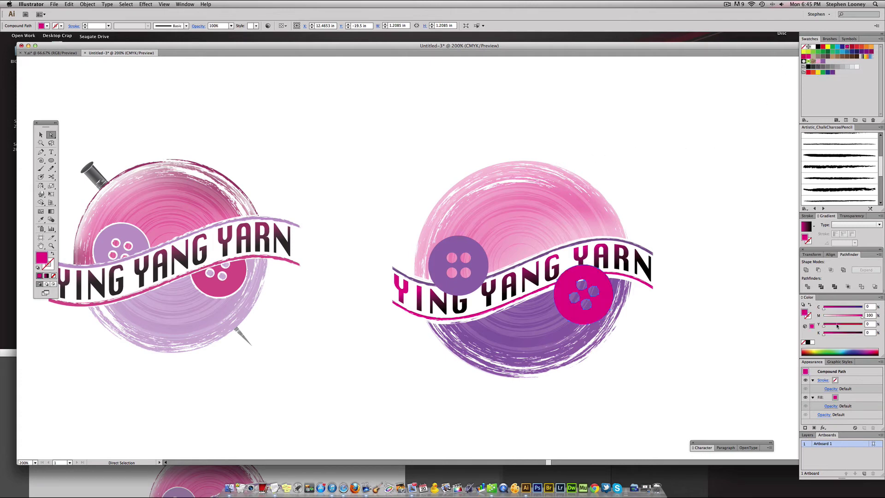
pyautogui.moveTo(849, 318); pyautogui.dragTo(829, 335)
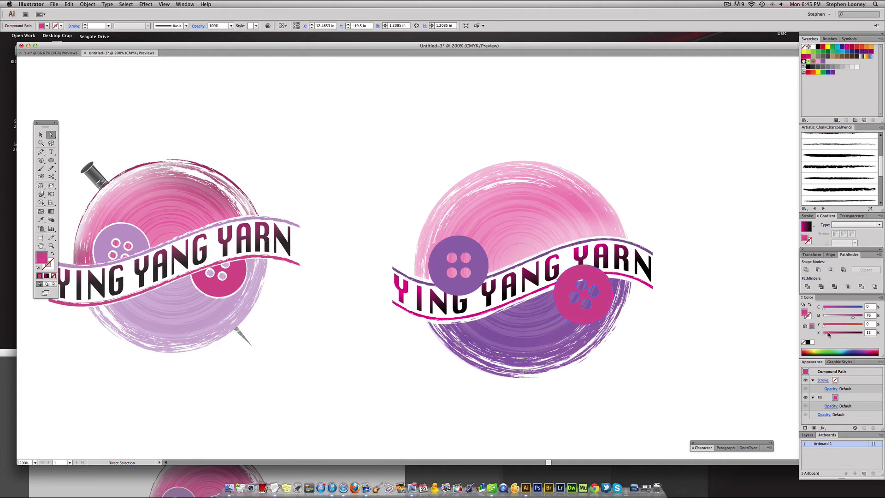
pyautogui.click(747, 231)
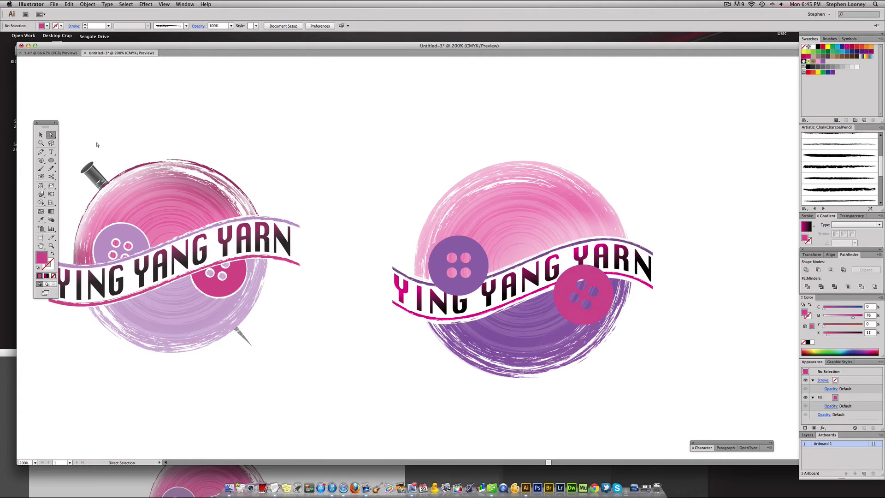
# - Bring the wavy banner and its lettering in front of both buttons
pyautogui.press('v')
pyautogui.moveTo(360, 234); pyautogui.dragTo(405, 336)
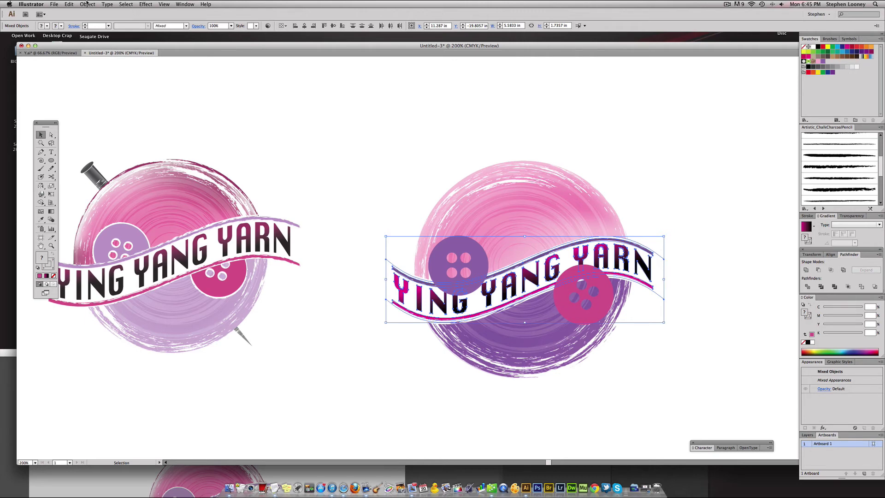
pyautogui.click(86, 4)
pyautogui.click(189, 36)
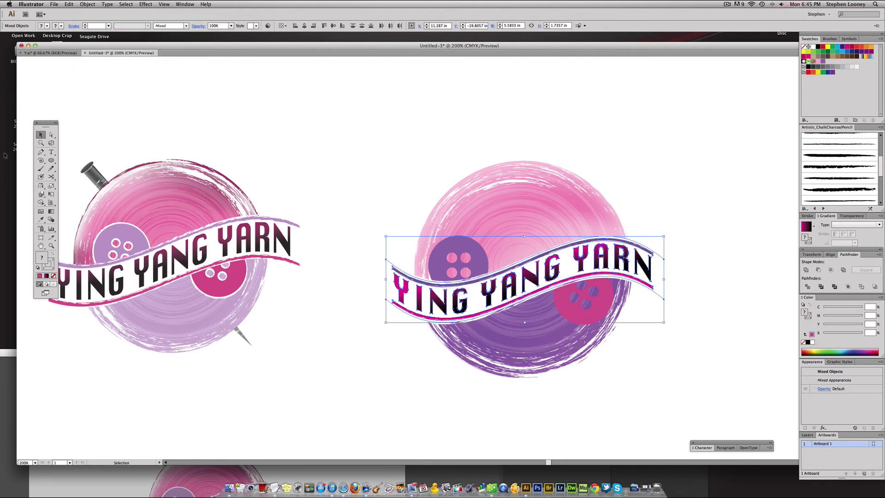
pyautogui.click(470, 115)
# - Adjust the positions of both buttons so they tuck partly behind the banner
pyautogui.click(475, 246)
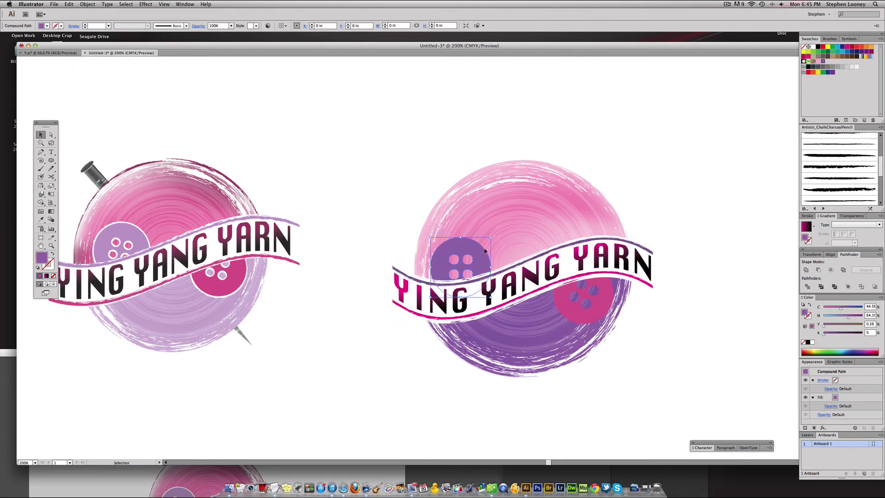
pyautogui.click(444, 158)
pyautogui.click(470, 242)
pyautogui.keyDown('shift'); pyautogui.click(563, 301); pyautogui.keyUp('shift')
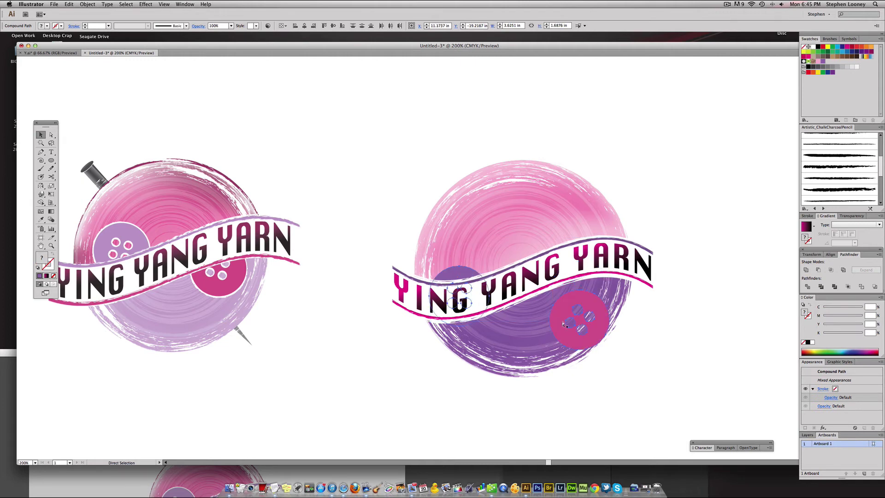
pyautogui.press('super')
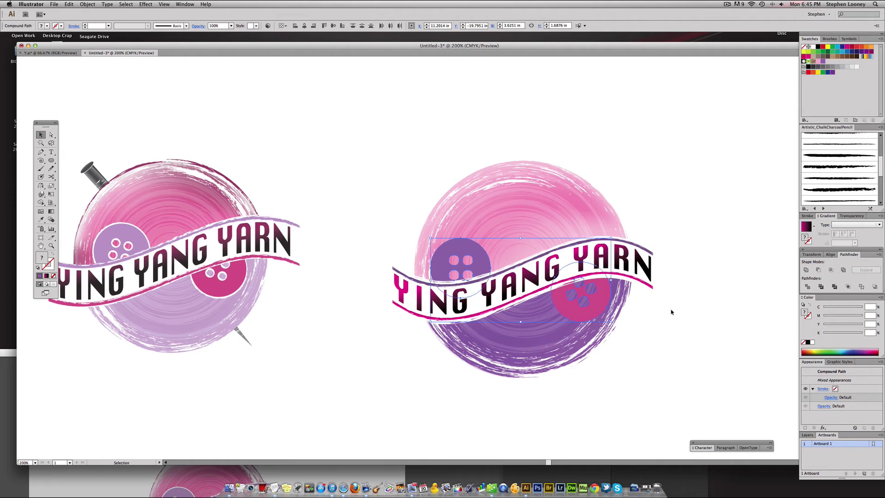
# - Give both buttons a white 3 pt outline
pyautogui.scroll(1, 678, 228)
pyautogui.press('x')
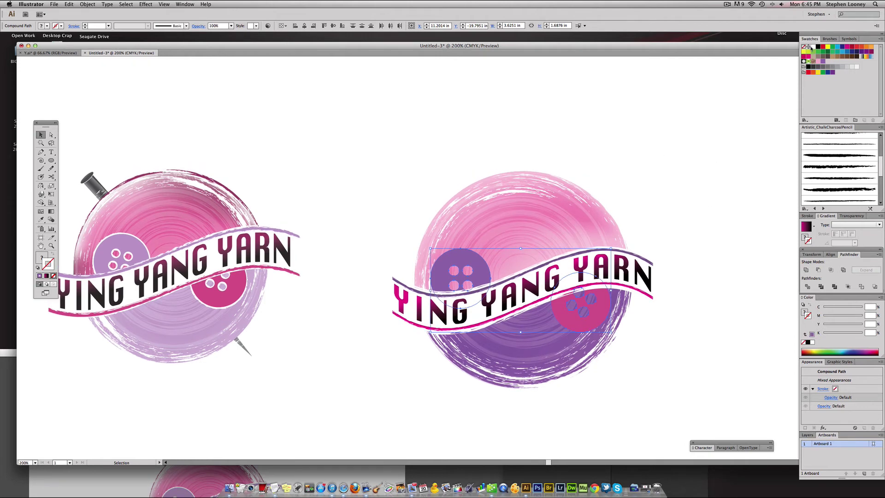
pyautogui.click(813, 47)
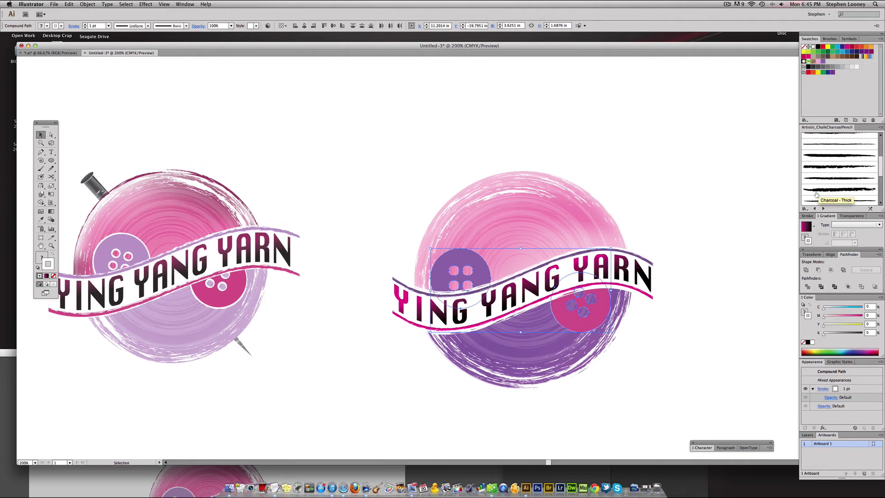
pyautogui.click(809, 216)
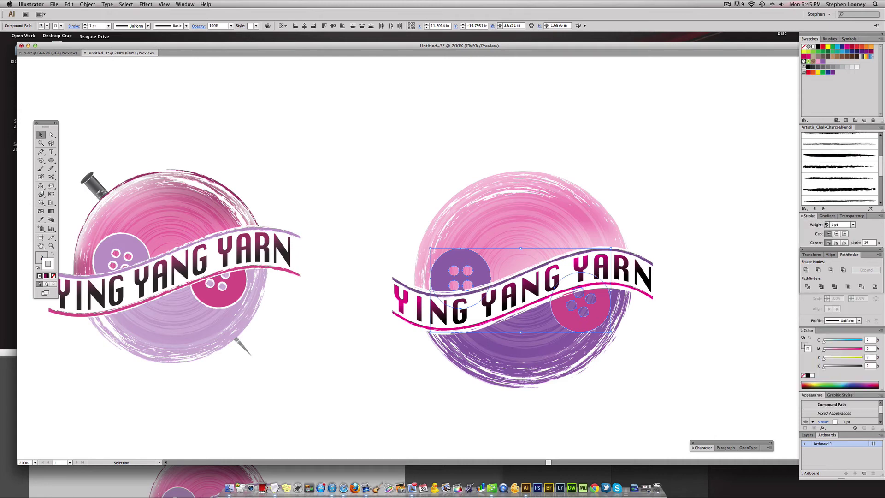
pyautogui.click(827, 223)
pyautogui.click(827, 223)
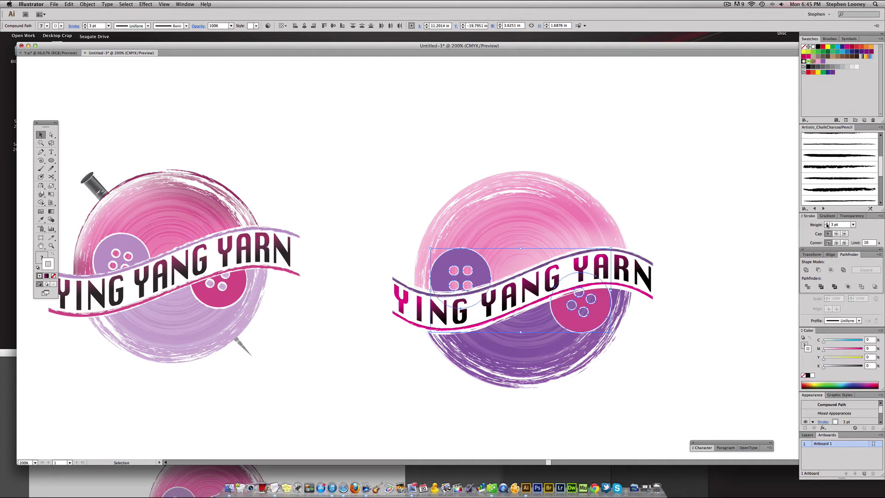
# - Try the Pencil - Thin brush at 5 pt on the white outlines of both buttons
pyautogui.scroll(-2, 829, 178)
pyautogui.click(826, 189)
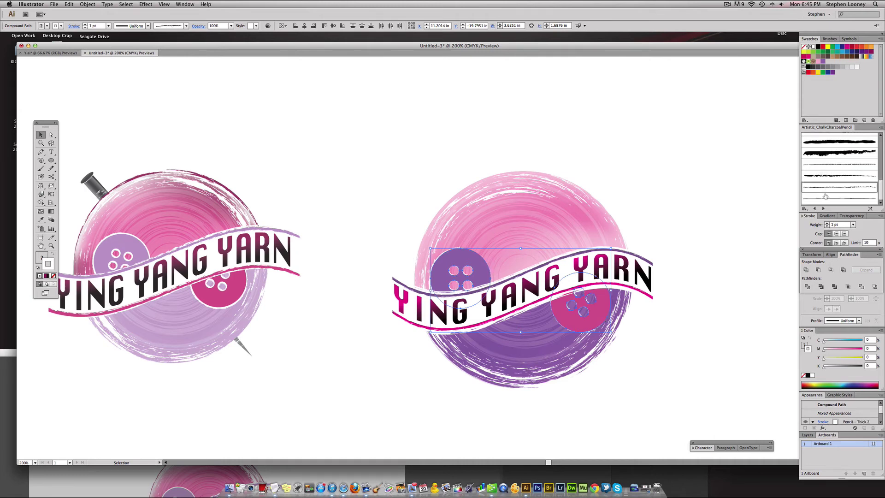
pyautogui.click(826, 199)
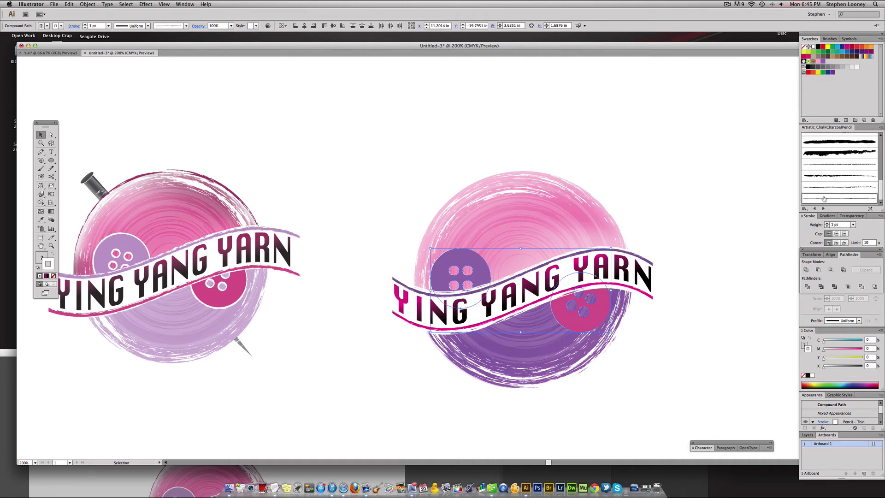
pyautogui.click(826, 223)
pyautogui.click(827, 223)
pyautogui.click(827, 223)
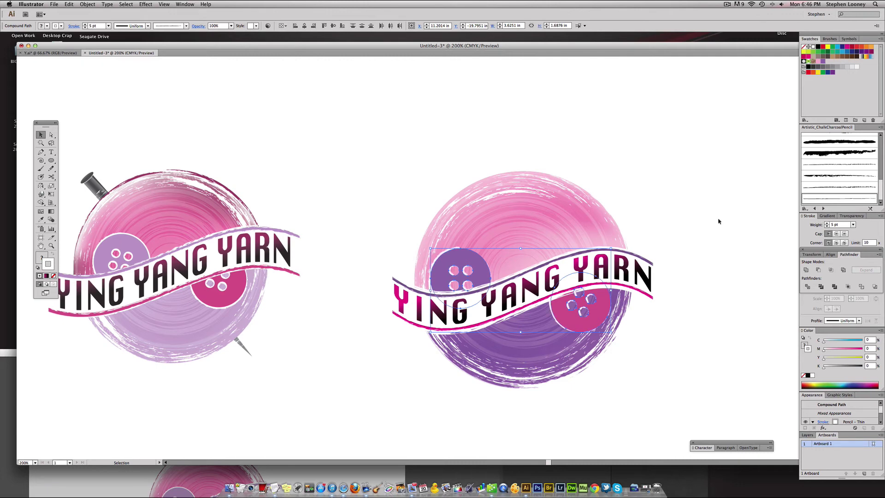
pyautogui.click(697, 227)
pyautogui.moveTo(584, 250); pyautogui.dragTo(571, 248)
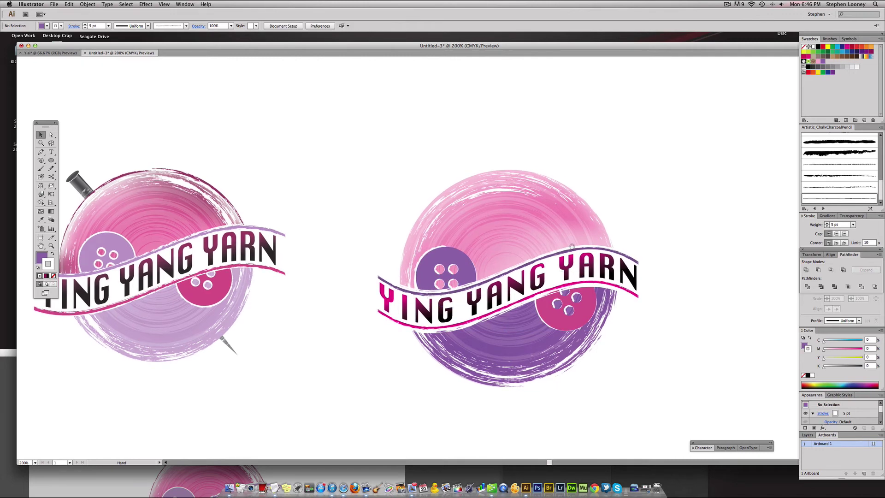
# - Undo the pencil brush and weight changes on the button outlines
pyautogui.press('super+z')
pyautogui.press('super+z')
pyautogui.press('super+z')
pyautogui.press('super+z')
pyautogui.press('super+z')
pyautogui.press('super+z')
pyautogui.press('super+z')
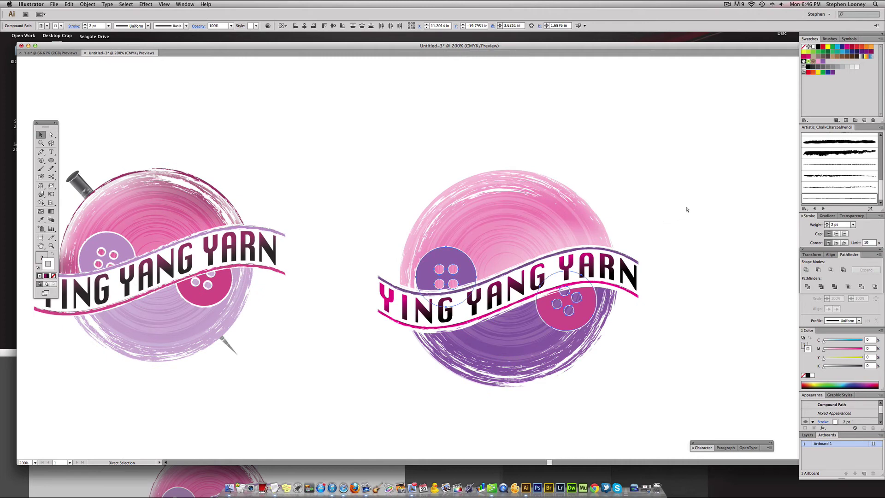
pyautogui.click(696, 198)
# - Compare the recreated logo with the reference and examine the white edge beneath the banner
pyautogui.keyDown('alt'); pyautogui.keyDown('super'); pyautogui.click(544, 268); pyautogui.keyUp('super'); pyautogui.keyUp('alt')
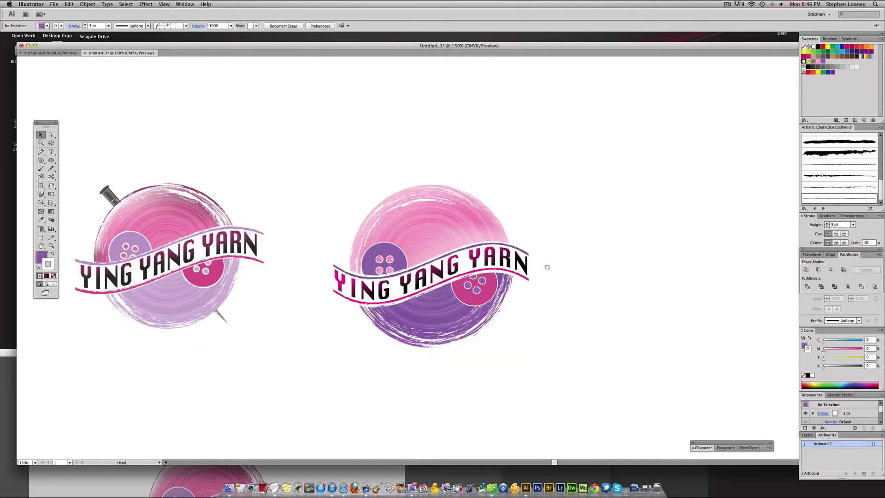
pyautogui.moveTo(553, 269); pyautogui.dragTo(610, 261)
pyautogui.keyDown('super'); pyautogui.click(481, 278); pyautogui.keyUp('super')
pyautogui.moveTo(490, 281); pyautogui.dragTo(514, 285)
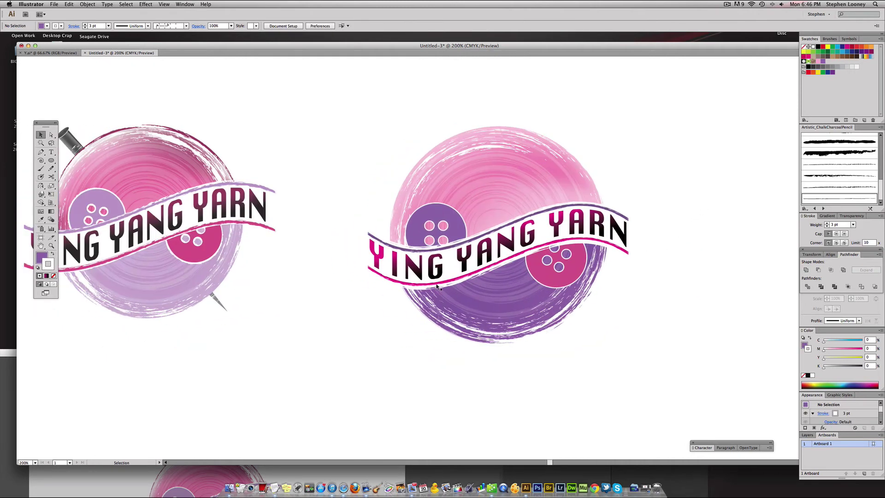
pyautogui.moveTo(392, 292); pyautogui.dragTo(453, 326)
pyautogui.moveTo(450, 271); pyautogui.dragTo(465, 276)
pyautogui.click(492, 328)
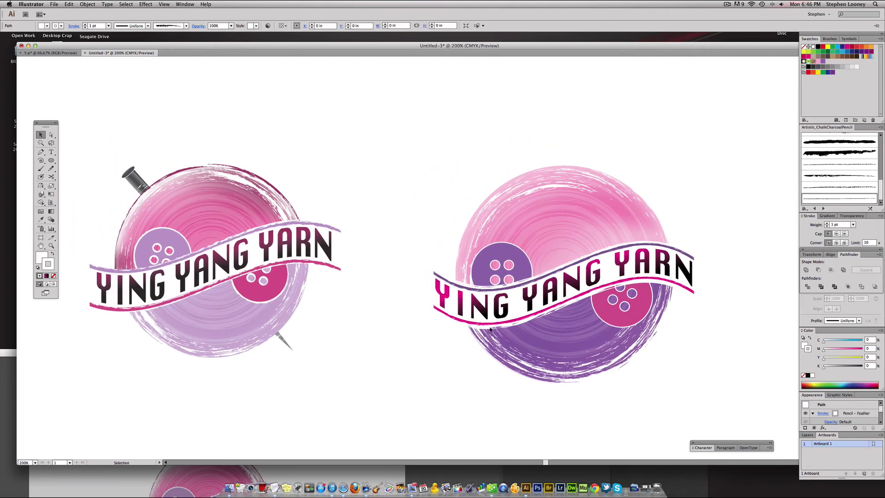
pyautogui.click(427, 154)
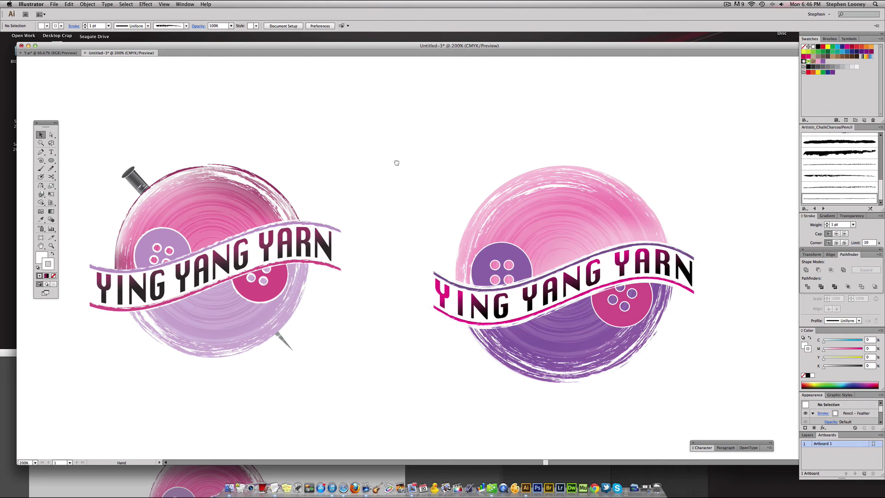
pyautogui.moveTo(397, 163); pyautogui.dragTo(393, 167)
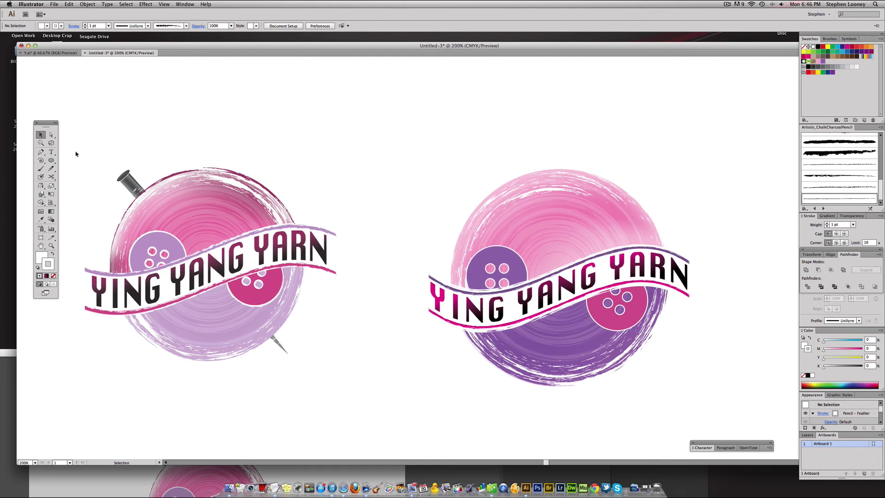
# - Draw a flat ellipse about 0.24 by 0.07 in between the two logos and fill it black
pyautogui.click(51, 160)
pyautogui.moveTo(415, 156); pyautogui.dragTo(415, 156)
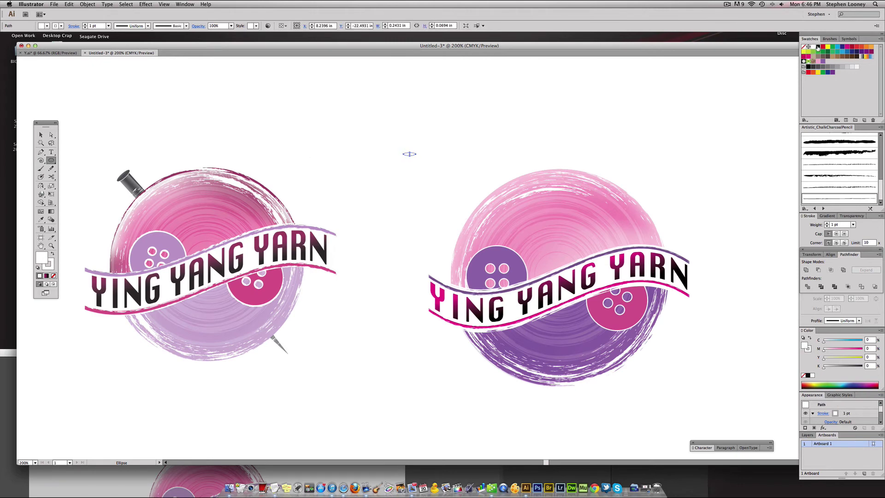
pyautogui.click(818, 47)
# - Examine the reference pin and draw a black rectangle about 0.22 by 0.72 in below the ellipse as the pin's shaft
pyautogui.click(41, 152)
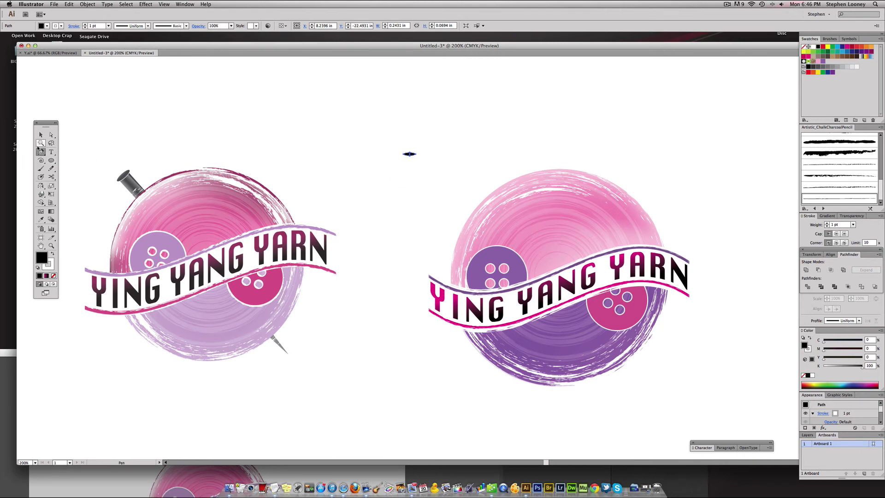
pyautogui.moveTo(51, 160); pyautogui.dragTo(282, 277)
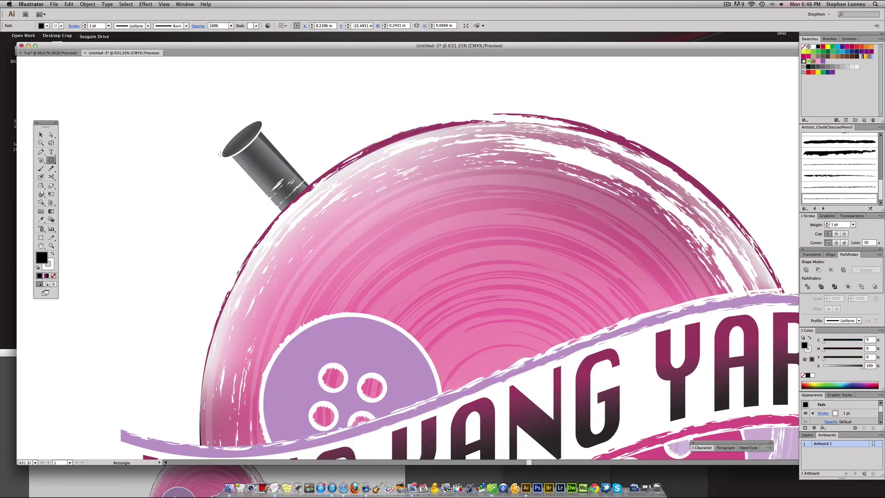
pyautogui.keyDown('alt'); pyautogui.keyDown('super'); pyautogui.click(603, 210); pyautogui.keyUp('super'); pyautogui.keyUp('alt')
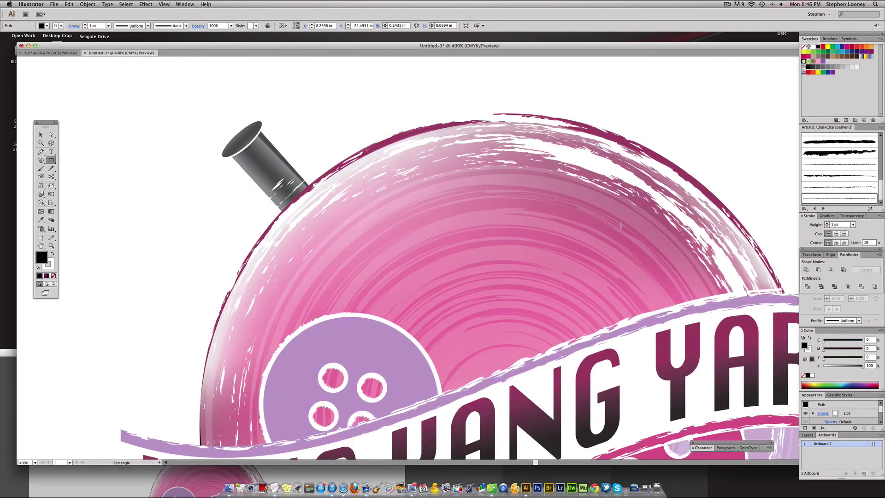
pyautogui.moveTo(569, 170); pyautogui.dragTo(462, 198)
pyautogui.moveTo(703, 226); pyautogui.dragTo(497, 239)
# - Move the rectangle down to leave a gap below the ellipse and remove the outline from both shapes
pyautogui.press('a')
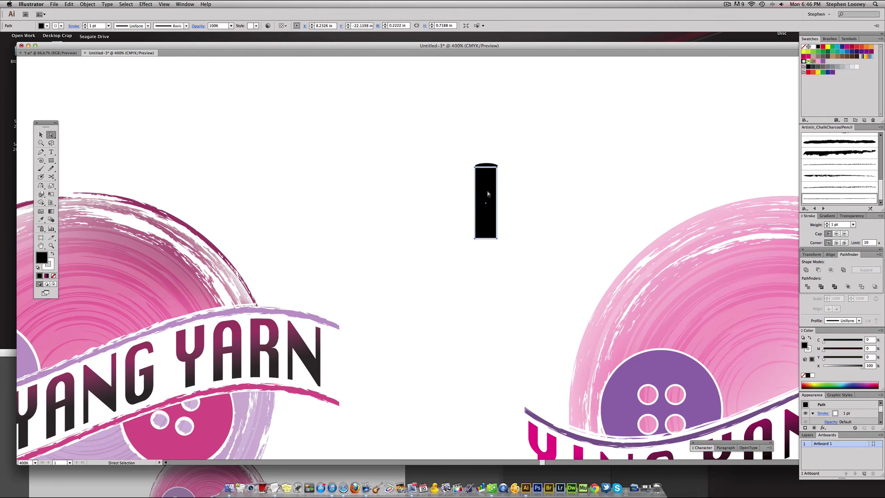
pyautogui.press('c')
pyautogui.press('v')
pyautogui.moveTo(488, 194); pyautogui.dragTo(487, 204)
pyautogui.press('super+a')
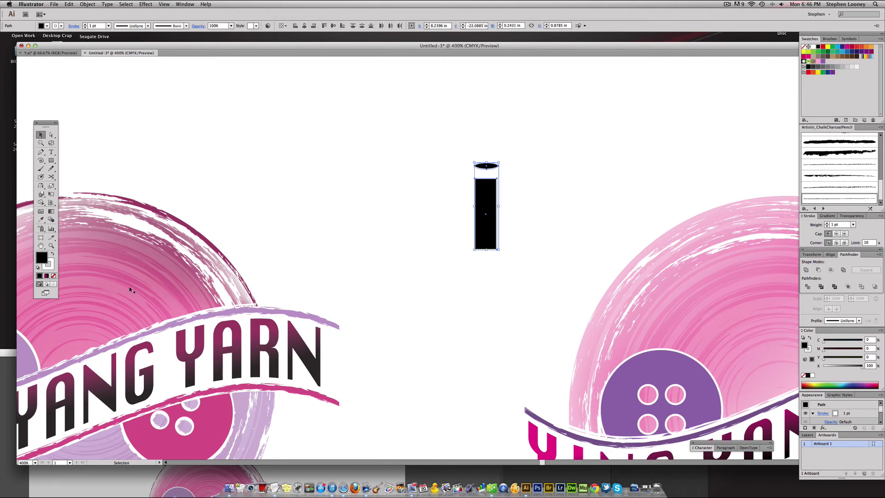
pyautogui.click(50, 268)
pyautogui.click(53, 276)
pyautogui.click(324, 205)
# - Duplicate the black ellipse straight down onto the upper end of the rectangle
pyautogui.moveTo(429, 130); pyautogui.dragTo(585, 276)
pyautogui.moveTo(394, 160); pyautogui.dragTo(392, 187)
pyautogui.click(447, 211)
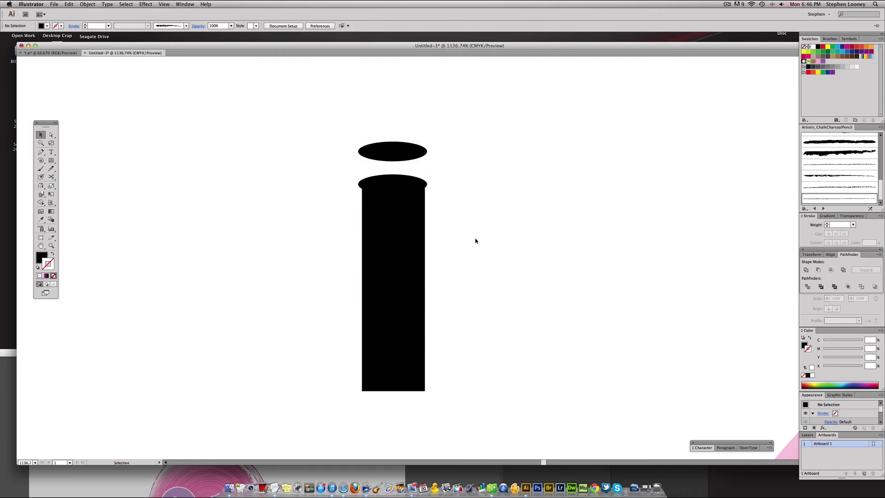
# - Fill the ellipse overlapping the rectangle with cyan, C 100
pyautogui.click(408, 184)
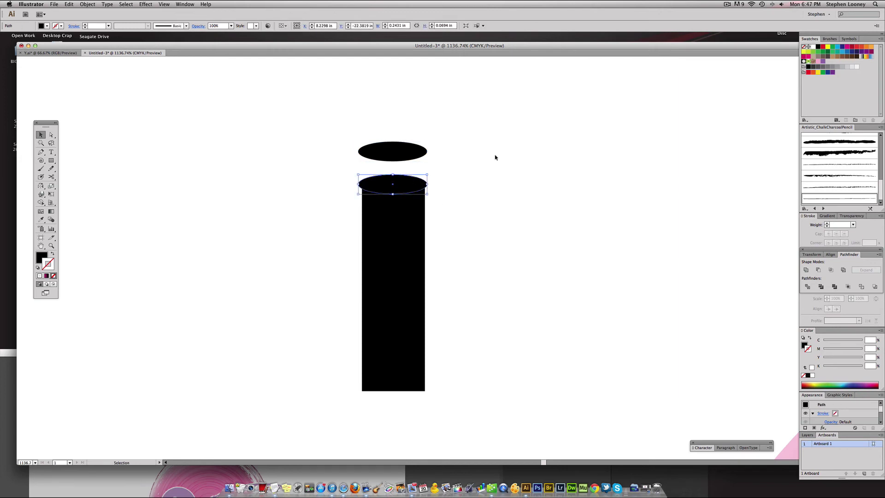
pyautogui.scroll(1, 494, 156)
pyautogui.click(843, 48)
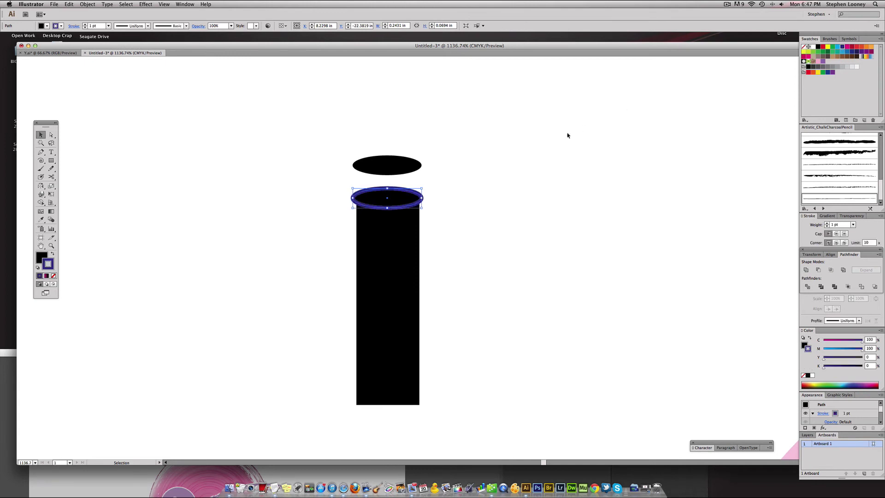
pyautogui.press('super+z')
pyautogui.press('x')
pyautogui.click(838, 47)
pyautogui.click(433, 190)
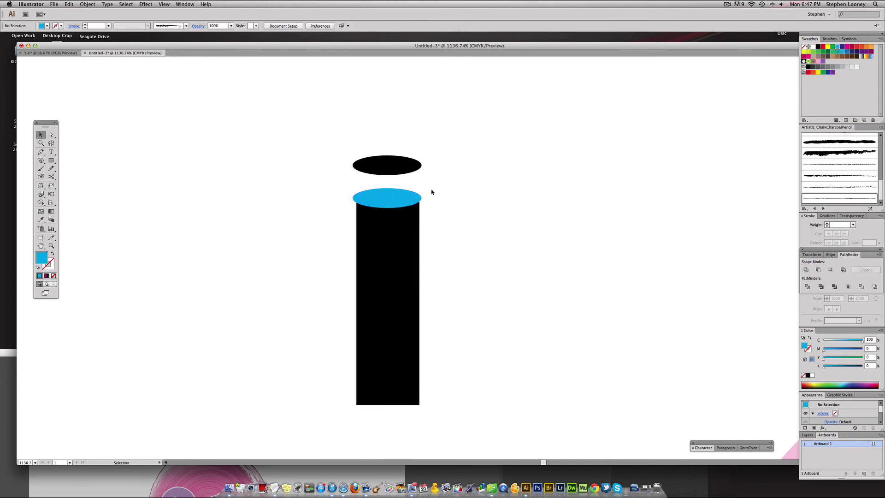
# - Subtract the cyan ellipse from the shaft's upper end and move the black ellipse down into the cut, leaving a thin white gap
pyautogui.moveTo(445, 240); pyautogui.dragTo(352, 197)
pyautogui.scroll(-1, 737, 372)
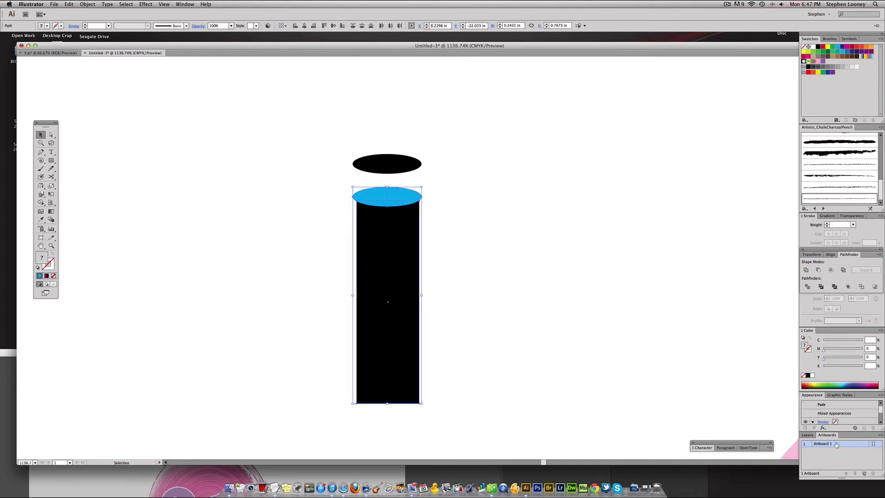
pyautogui.click(818, 270)
pyautogui.click(581, 207)
pyautogui.moveTo(369, 161); pyautogui.dragTo(389, 194)
pyautogui.click(396, 165)
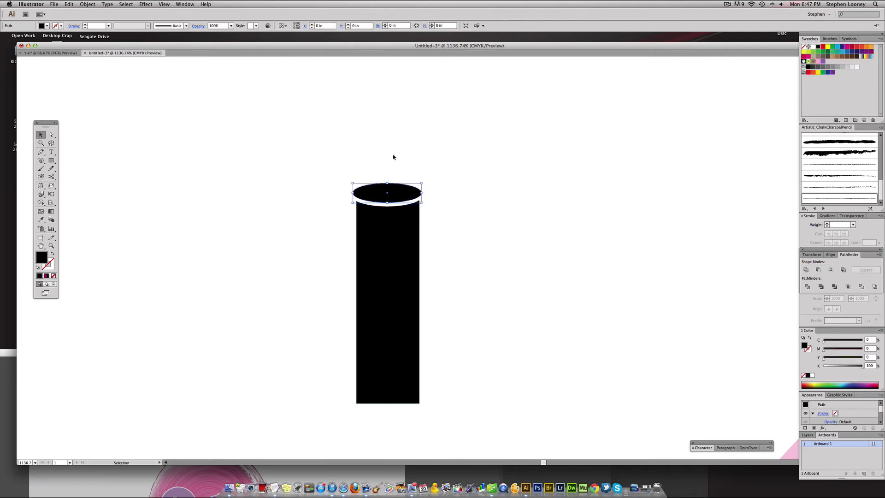
# - Taper the shaft symmetrically by moving its two lower corner points inward
pyautogui.press('super+minus')
pyautogui.press('super+minus')
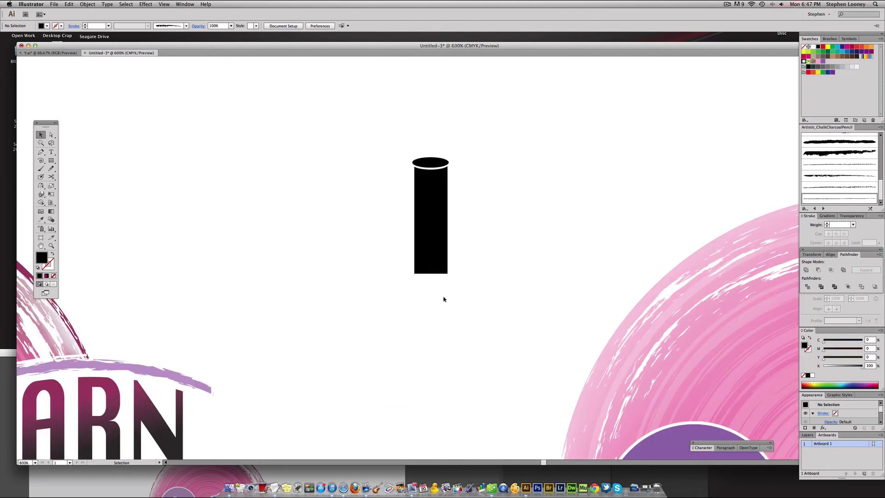
pyautogui.press('a')
pyautogui.moveTo(408, 267); pyautogui.dragTo(416, 280)
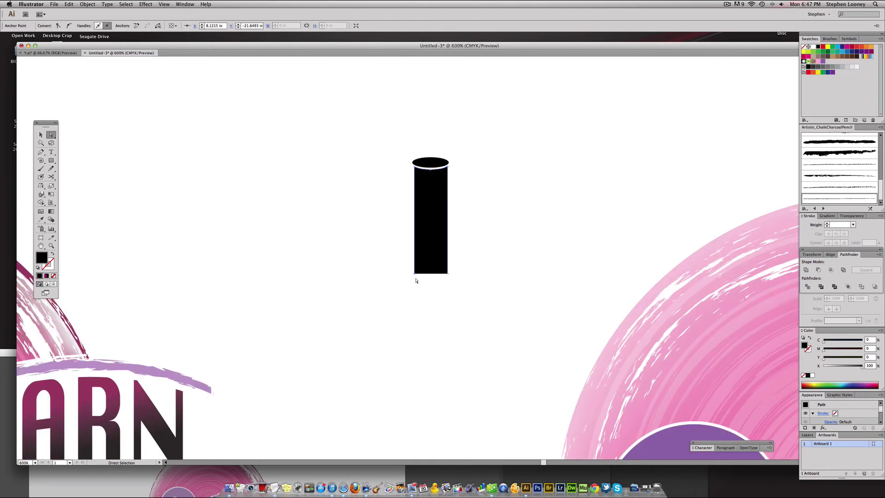
pyautogui.press('Right')
pyautogui.press('Right')
pyautogui.press('Right')
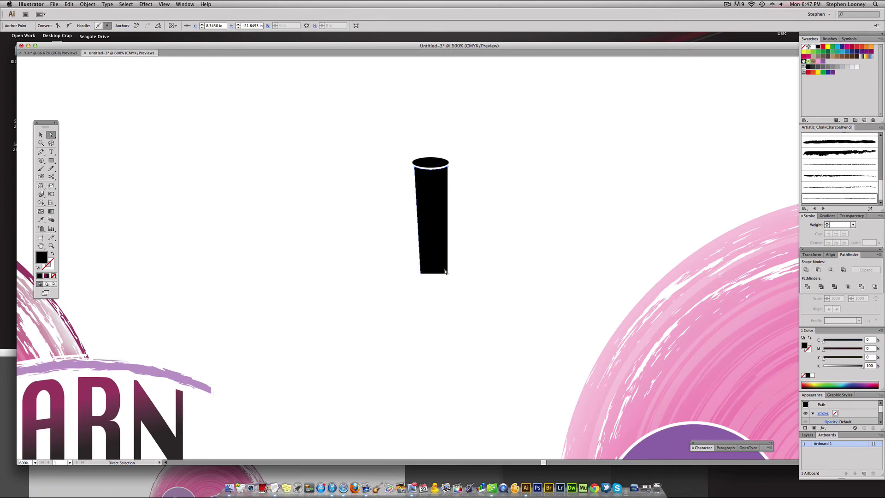
pyautogui.press('Left')
pyautogui.press('Left')
pyautogui.press('Left')
pyautogui.click(493, 257)
pyautogui.press('super+minus')
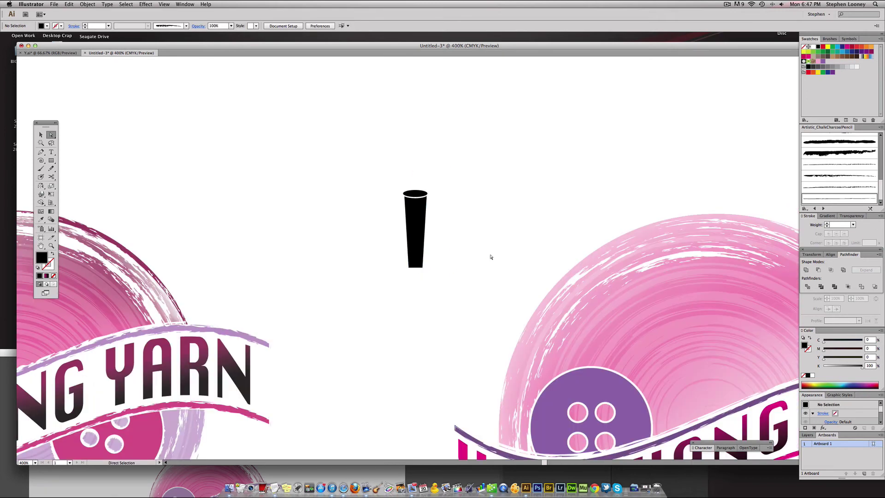
# - Draw a rectangle about 0.54 in wide over the shaft's lower part and subtract it to shorten the shaft
pyautogui.click(415, 267)
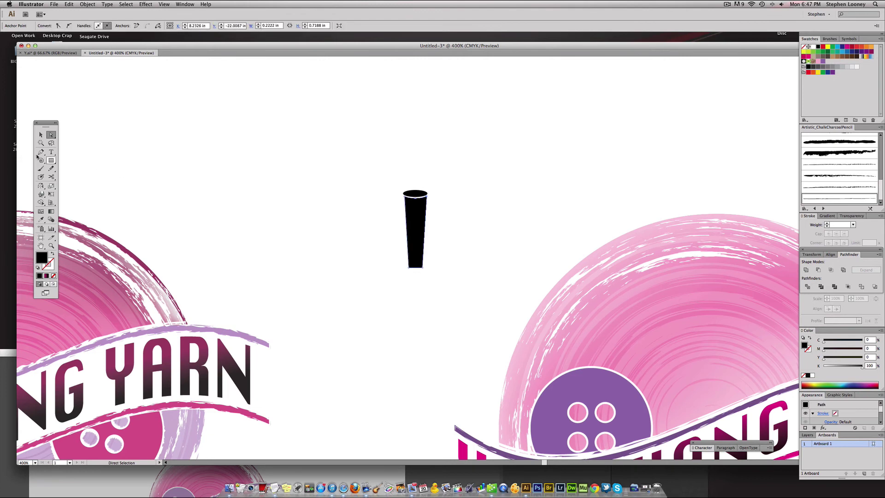
pyautogui.click(51, 160)
pyautogui.moveTo(393, 240); pyautogui.dragTo(447, 278)
pyautogui.press('super')
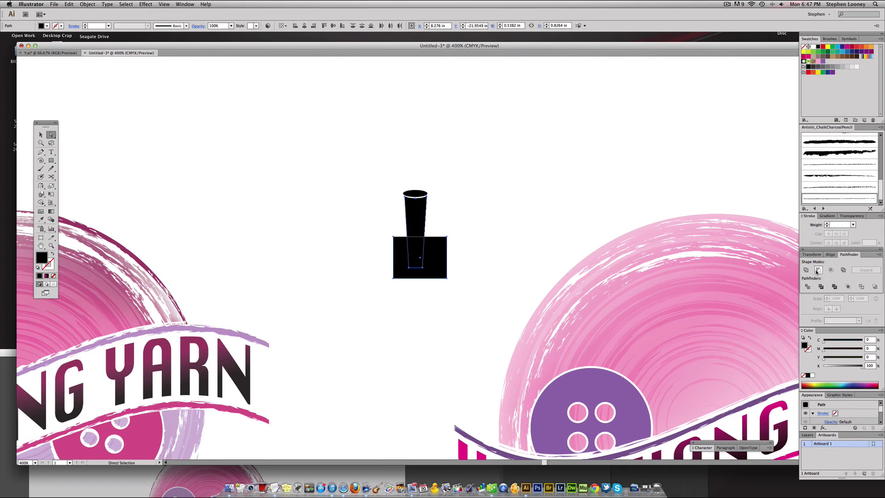
pyautogui.click(817, 271)
# - Select the ellipse and shortened shaft together and move them beside the right-hand logo's circle
pyautogui.click(41, 135)
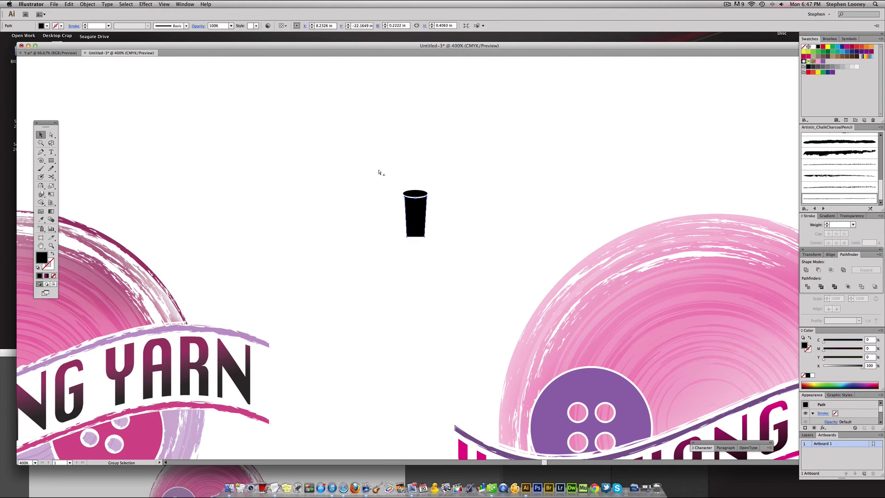
pyautogui.moveTo(428, 217); pyautogui.dragTo(497, 311)
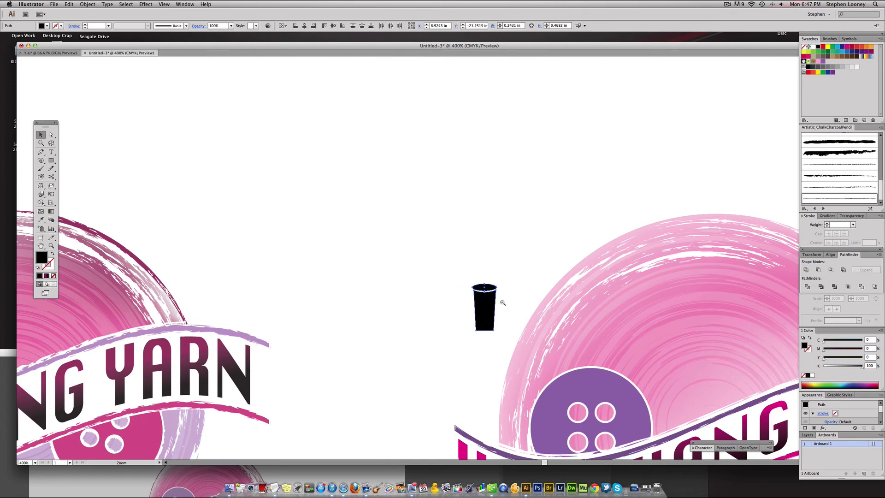
pyautogui.press('super+minus')
pyautogui.moveTo(405, 287); pyautogui.dragTo(500, 227)
pyautogui.press('super+shift+a')
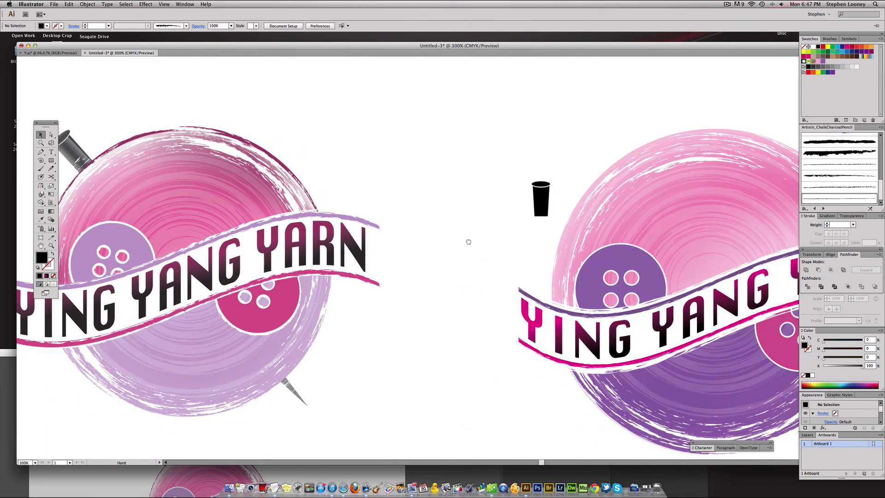
# - Rotate the ellipse and shaft counterclockwise and move them against the circle's upper-left edge
pyautogui.hscroll(3, 469, 241)
pyautogui.scroll(1, 469, 242)
pyautogui.click(506, 220)
pyautogui.press('e')
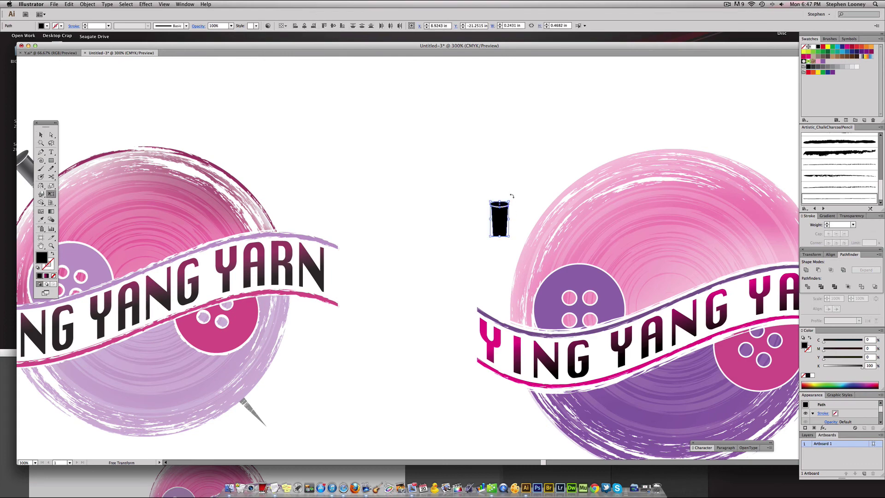
pyautogui.moveTo(511, 196); pyautogui.dragTo(480, 203)
pyautogui.moveTo(444, 228); pyautogui.dragTo(564, 227)
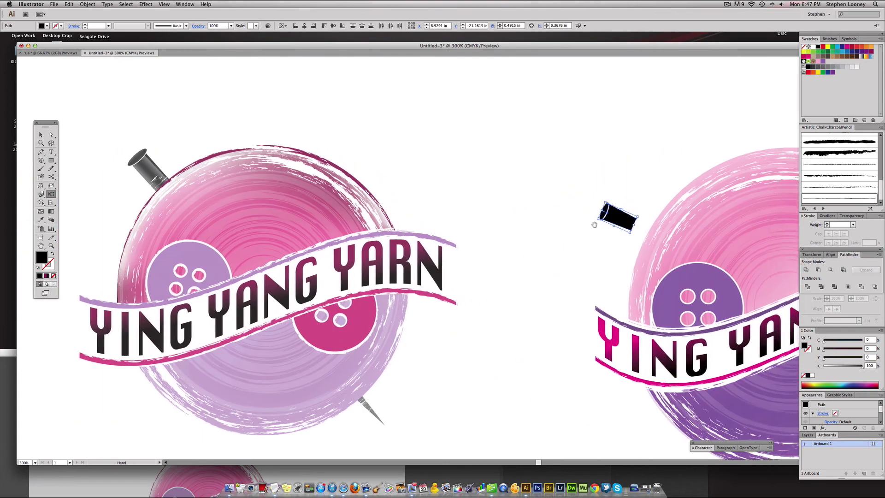
pyautogui.moveTo(643, 227); pyautogui.dragTo(646, 217)
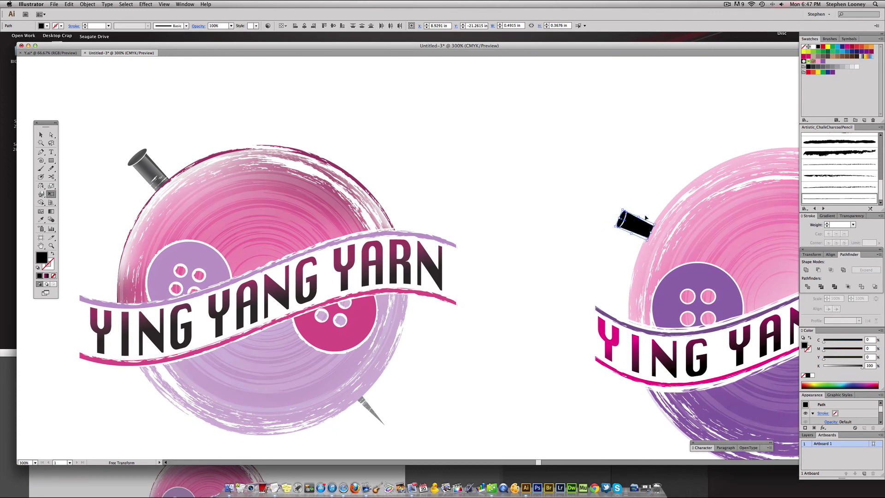
pyautogui.press('a')
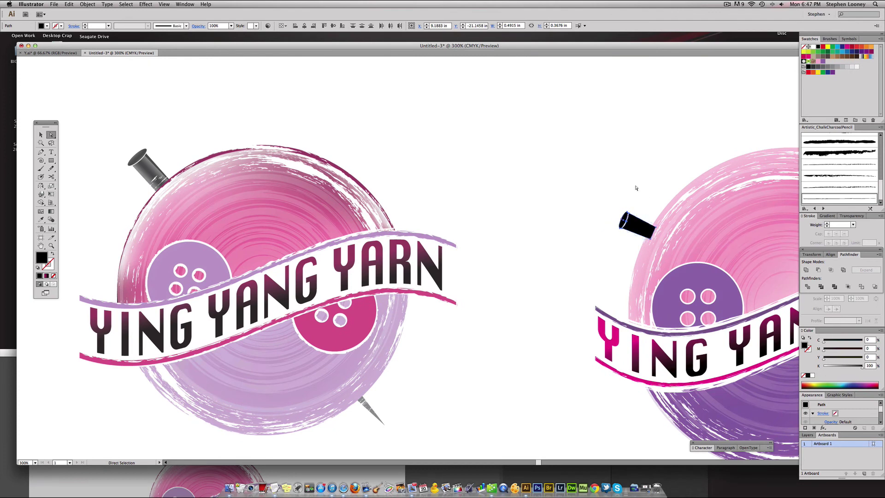
# - Send the ellipse and shaft to the back, behind the circle
pyautogui.click(88, 4)
pyautogui.moveTo(106, 18)
pyautogui.click(176, 40)
pyautogui.hscroll(5, 389, 164)
# - Rotate the pin's head to a steeper angle and reposition it on the circle's upper-left edge
pyautogui.press('e')
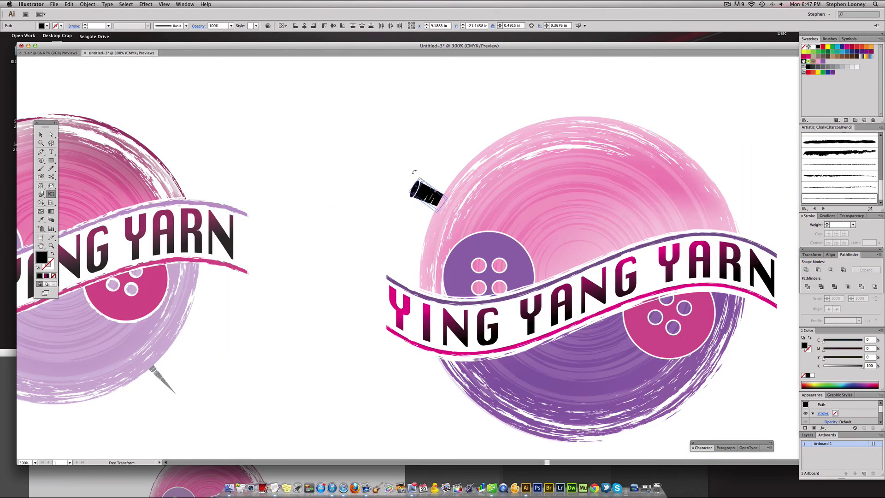
pyautogui.moveTo(414, 172); pyautogui.dragTo(415, 172)
pyautogui.press('super+minus')
pyautogui.hscroll(-3, 461, 240)
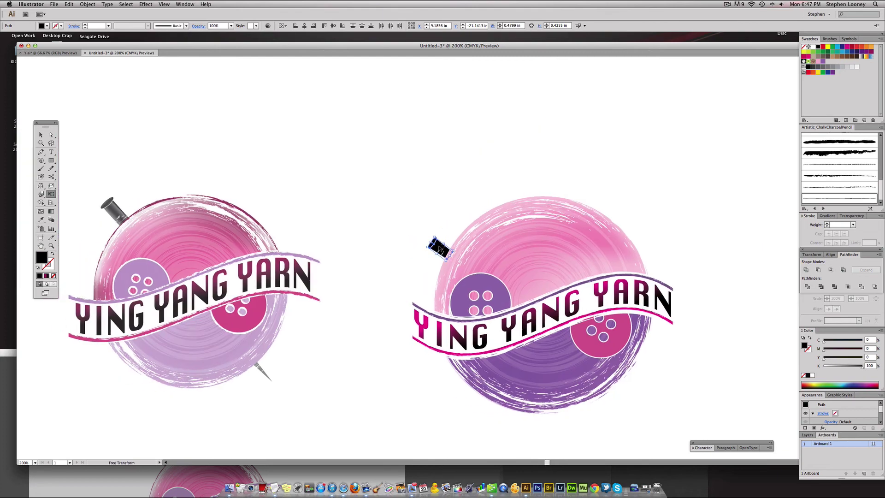
pyautogui.moveTo(440, 249); pyautogui.dragTo(494, 193)
pyautogui.click(51, 135)
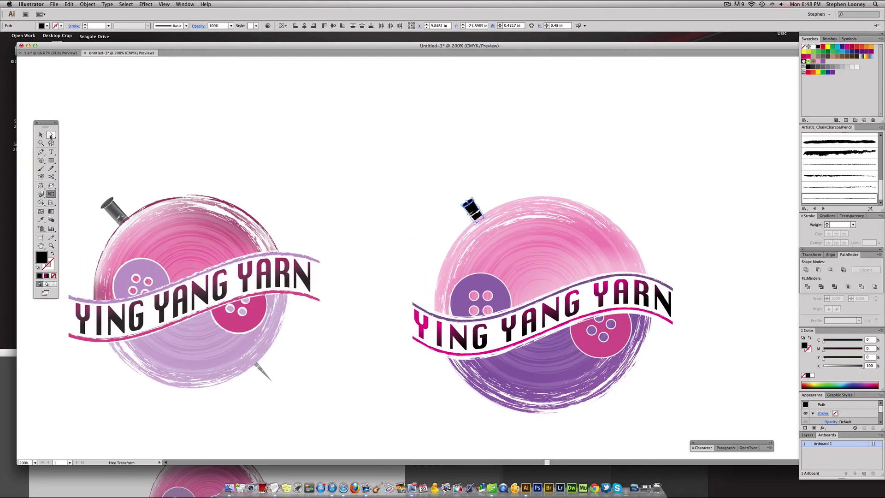
pyautogui.click(40, 135)
pyautogui.click(392, 158)
# - Draw a narrow black triangle with the Pen tool at the circle's lower-right edge as the pin's tip and send it to back
pyautogui.scroll(-5, 383, 153)
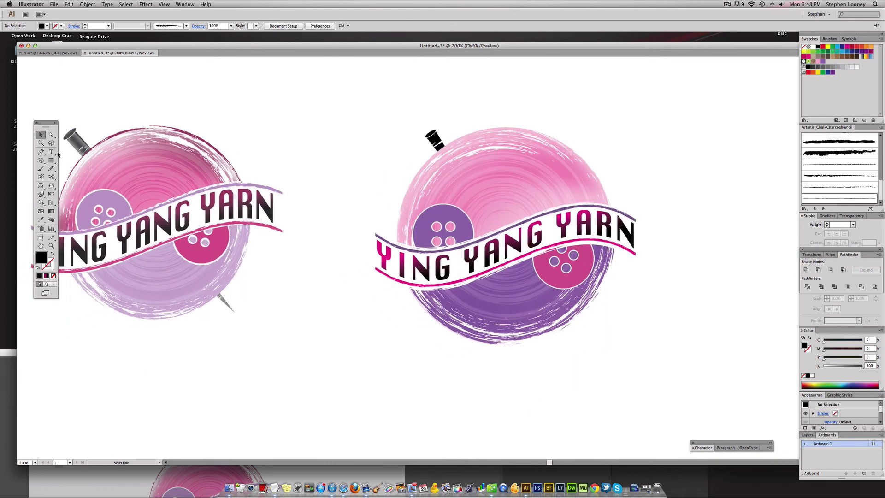
pyautogui.click(41, 152)
pyautogui.click(561, 333)
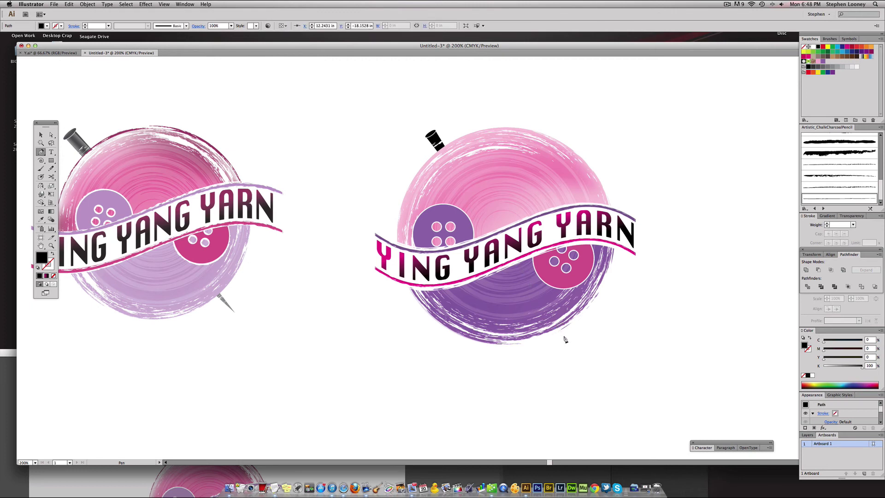
pyautogui.click(564, 339)
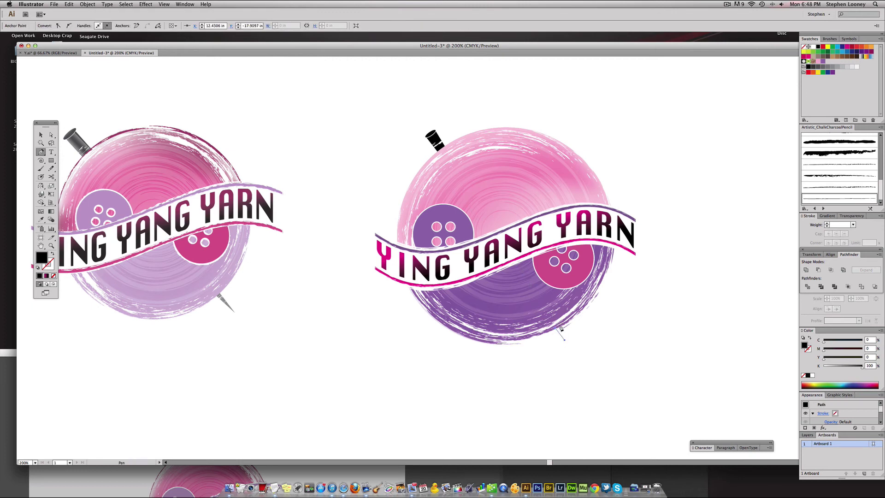
pyautogui.click(559, 327)
pyautogui.click(88, 4)
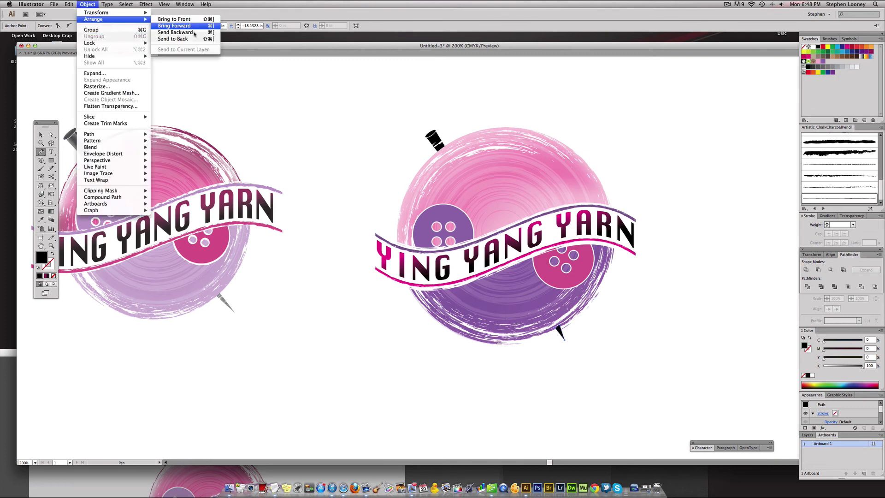
pyautogui.click(195, 38)
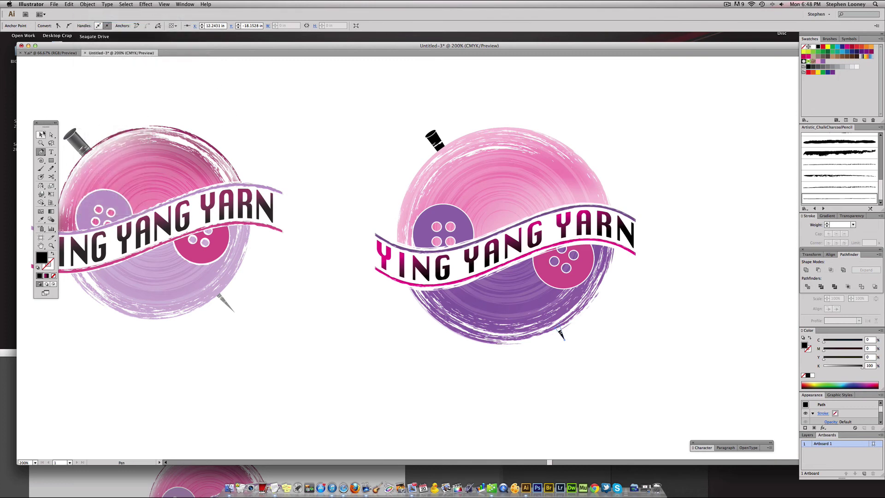
# - Lengthen the pin's tip by pulling its point farther out from the circle's lower-right edge
pyautogui.click(51, 134)
pyautogui.moveTo(565, 345); pyautogui.dragTo(569, 348)
pyautogui.click(587, 347)
pyautogui.moveTo(591, 317); pyautogui.dragTo(633, 343)
pyautogui.keyDown('alt'); pyautogui.keyDown('super'); pyautogui.click(533, 277); pyautogui.keyUp('super'); pyautogui.keyUp('alt')
pyautogui.moveTo(533, 277); pyautogui.dragTo(553, 278)
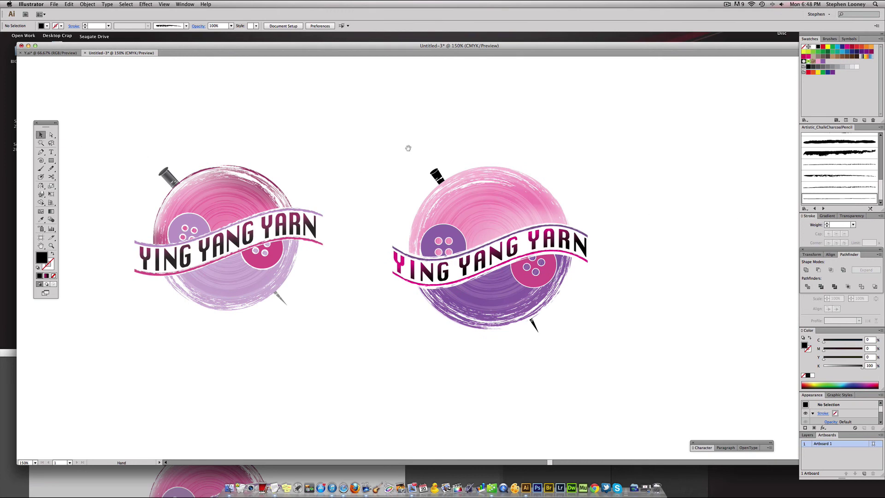
# - Move the pin's head outward so it extends farther beyond the circle's upper-left edge
pyautogui.moveTo(335, 137); pyautogui.dragTo(554, 289)
pyautogui.moveTo(390, 194); pyautogui.dragTo(425, 212)
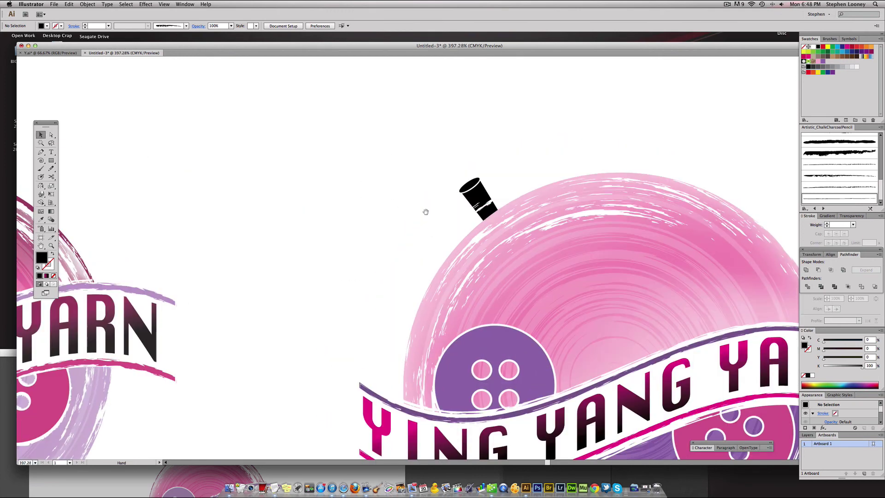
pyautogui.click(478, 191)
pyautogui.moveTo(468, 183); pyautogui.dragTo(461, 173)
pyautogui.click(509, 185)
# - Select the pin's shaft and set up a linear gradient with black at both ends
pyautogui.press('a')
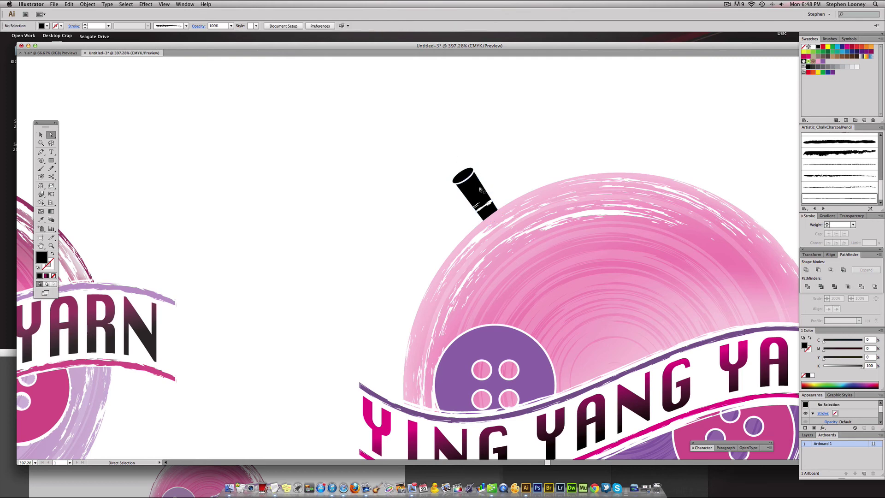
pyautogui.click(481, 187)
pyautogui.press('space')
pyautogui.moveTo(515, 186); pyautogui.dragTo(492, 172)
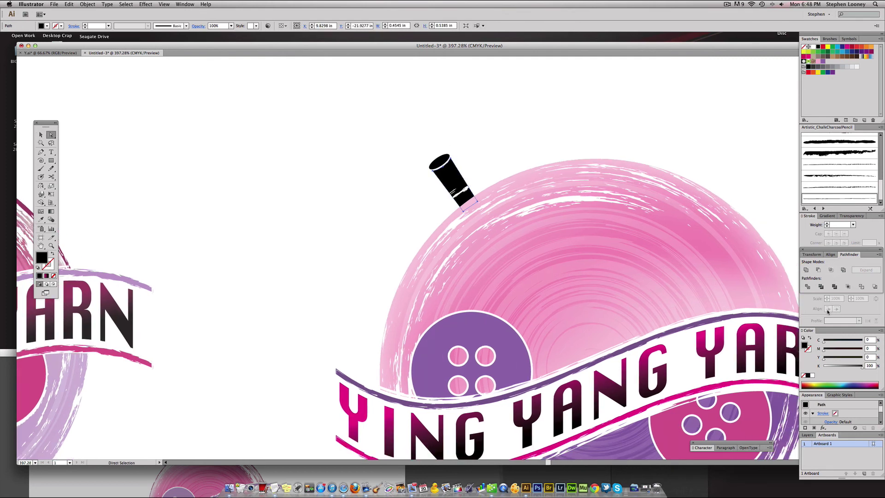
pyautogui.click(826, 216)
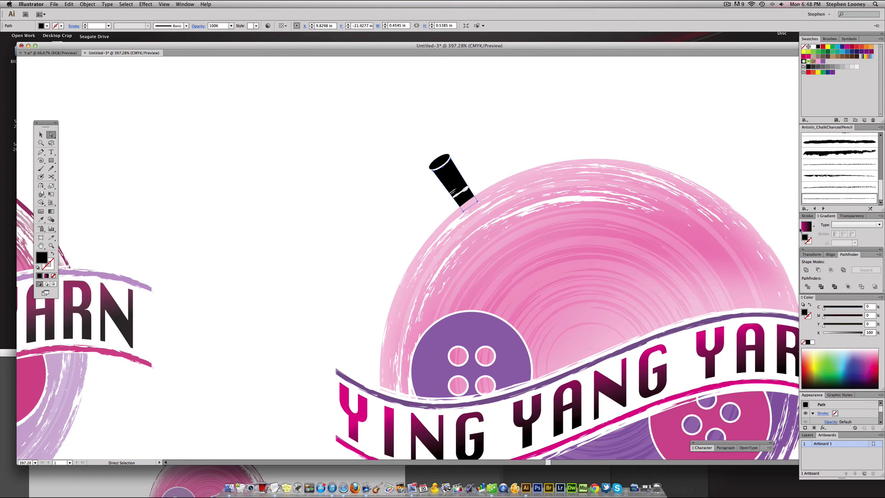
pyautogui.click(803, 250)
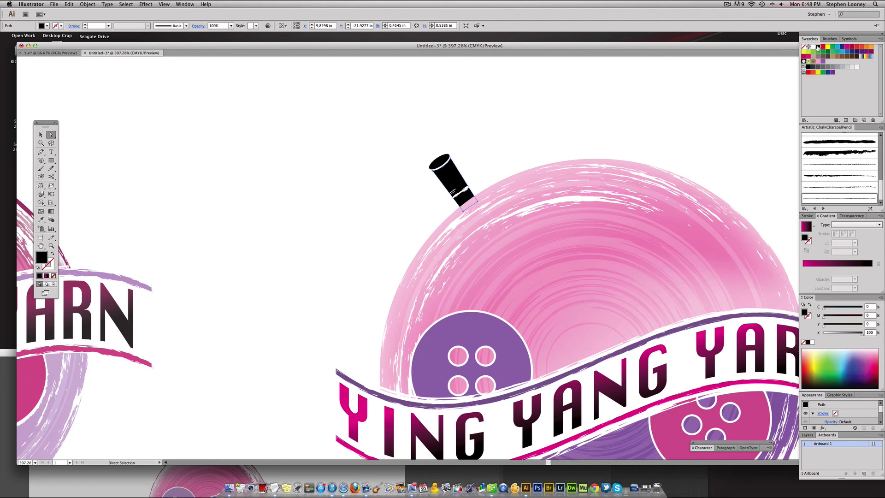
pyautogui.moveTo(813, 80); pyautogui.dragTo(798, 298)
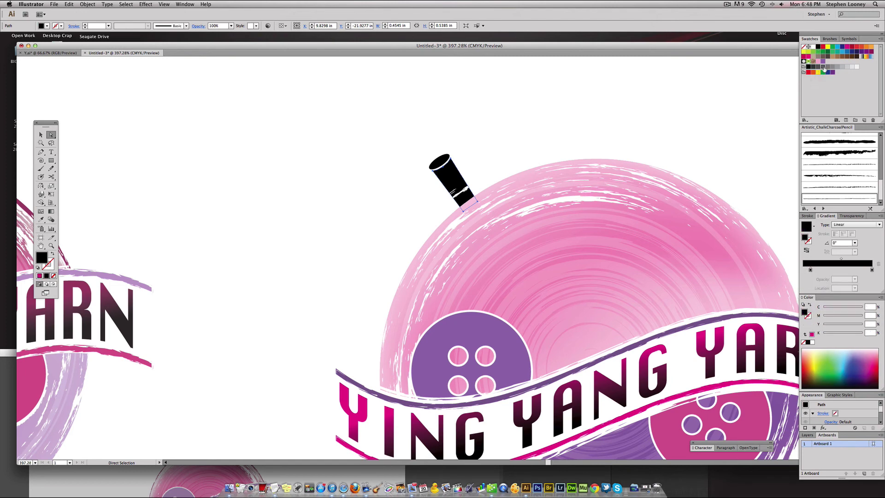
# - Add grey stops to the shaft's gradient, including K 70 at about 21%, K 40 at about 47% and K 30 at about 83%
pyautogui.moveTo(823, 68); pyautogui.dragTo(817, 269)
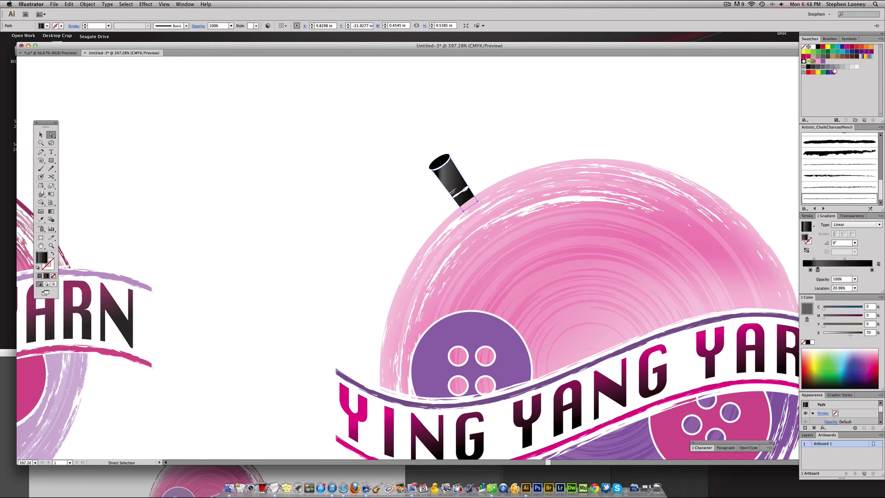
pyautogui.moveTo(838, 69); pyautogui.dragTo(836, 269)
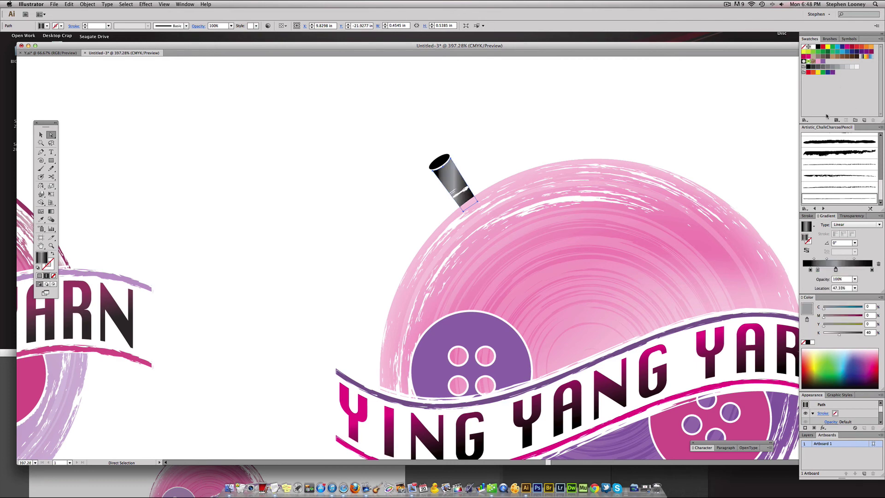
pyautogui.moveTo(828, 68); pyautogui.dragTo(860, 271)
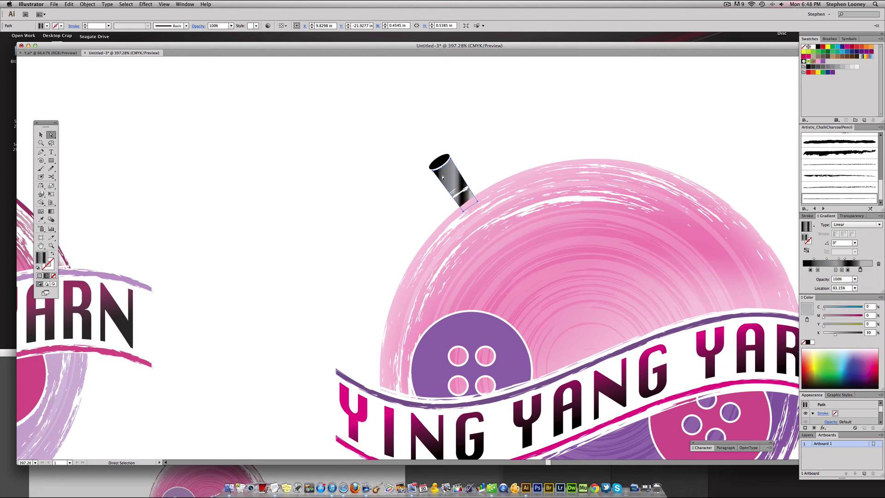
# - Angle the gradient across the shaft's width at about 32° with the Gradient tool
pyautogui.click(52, 212)
pyautogui.moveTo(444, 190); pyautogui.dragTo(467, 184)
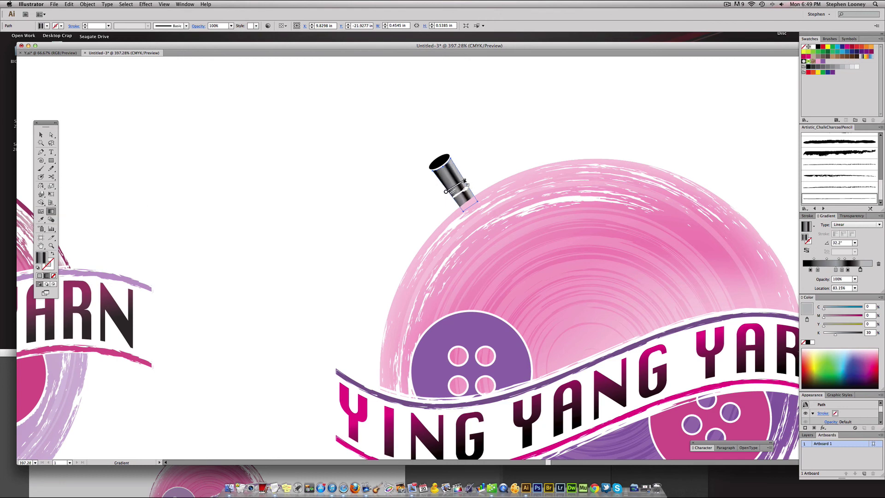
pyautogui.keyDown('super'); pyautogui.click(470, 195); pyautogui.keyUp('super')
pyautogui.keyDown('super'); pyautogui.click(484, 231); pyautogui.keyUp('super')
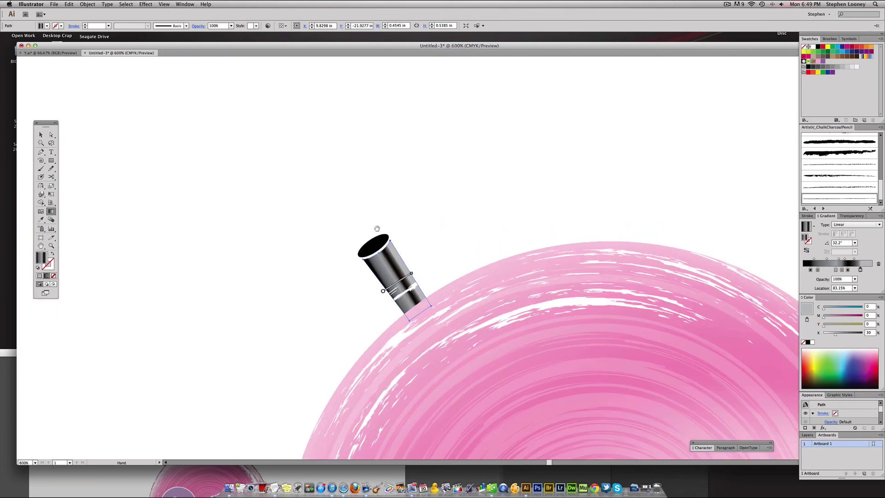
# - Refine the shaft's linear gradient by spreading out its stops, moving the first stop to the gradient's start and angling it at about 34°
pyautogui.moveTo(329, 223); pyautogui.dragTo(514, 355)
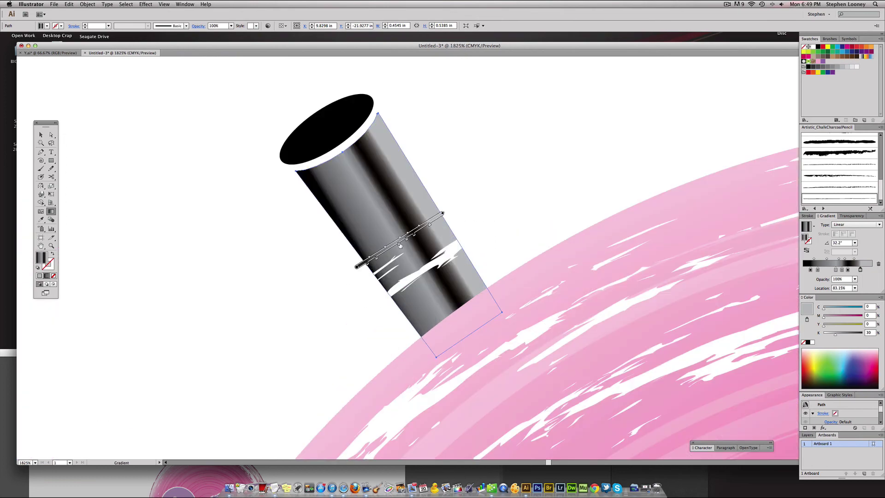
pyautogui.moveTo(393, 249); pyautogui.dragTo(399, 245)
pyautogui.moveTo(357, 267); pyautogui.dragTo(444, 212)
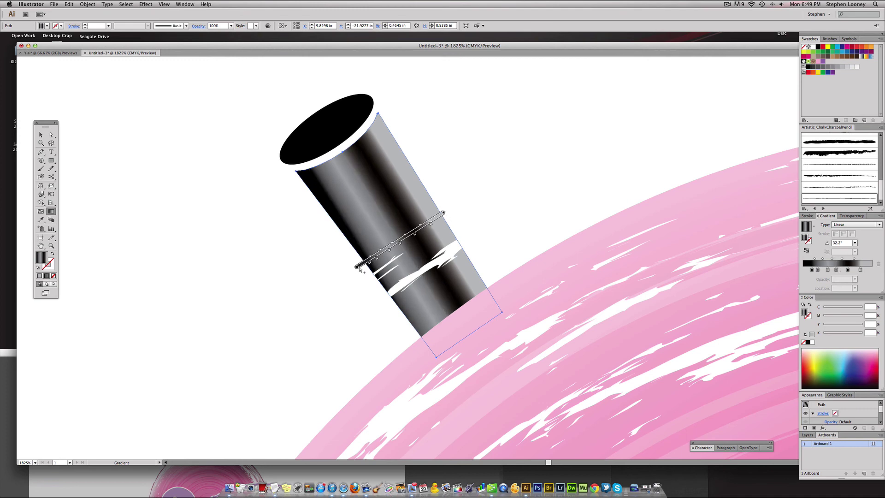
pyautogui.moveTo(357, 267)
pyautogui.mouseDown()
pyautogui.moveTo(362, 274)
pyautogui.moveTo(361, 263)
pyautogui.mouseUp()
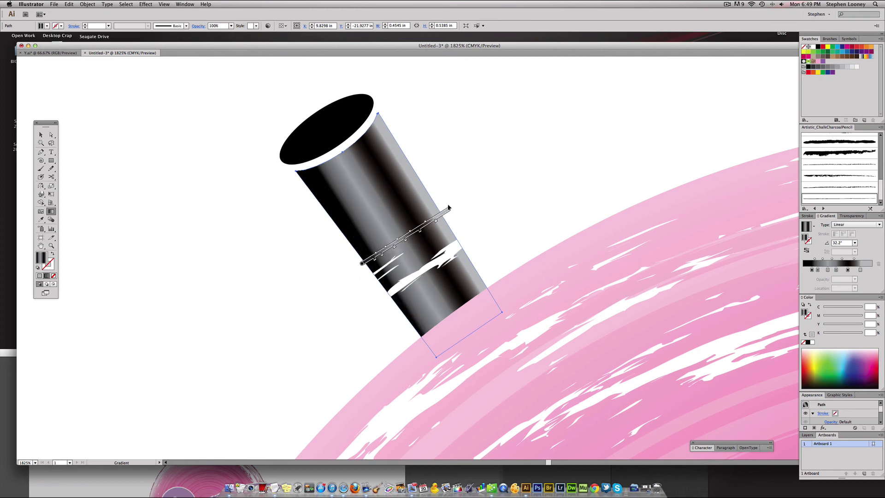
pyautogui.moveTo(453, 205); pyautogui.dragTo(452, 203)
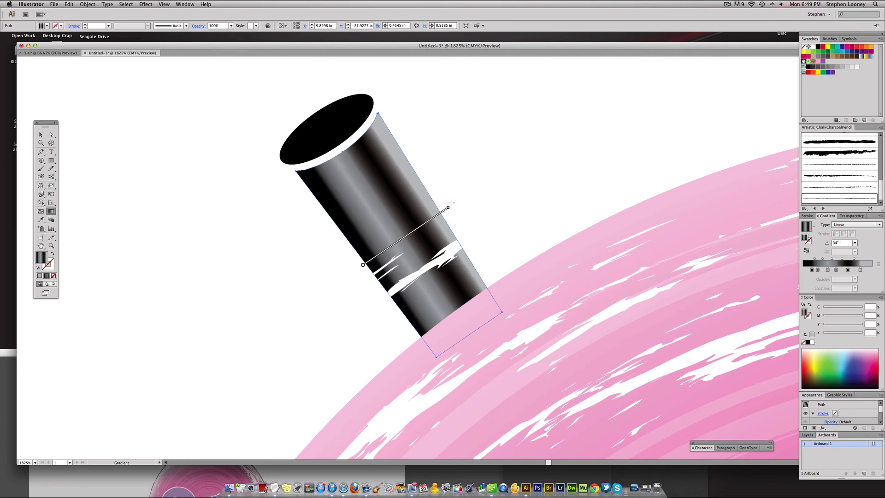
pyautogui.moveTo(393, 254)
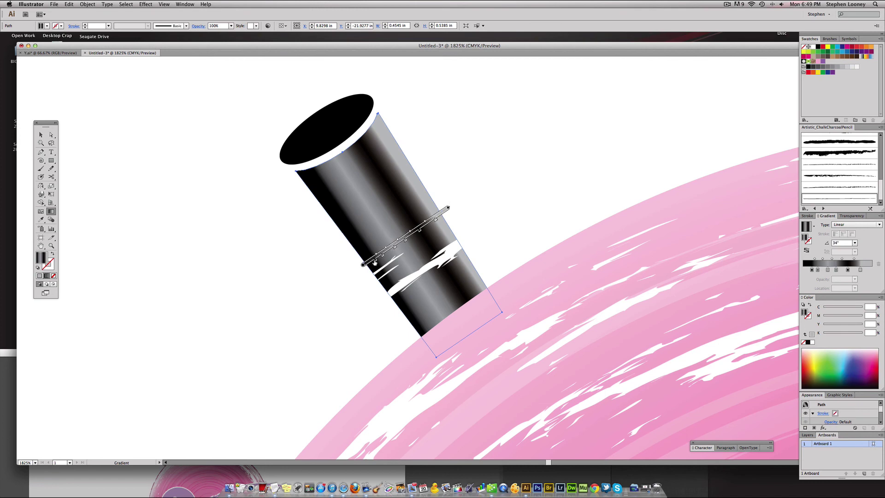
pyautogui.moveTo(374, 262); pyautogui.dragTo(364, 264)
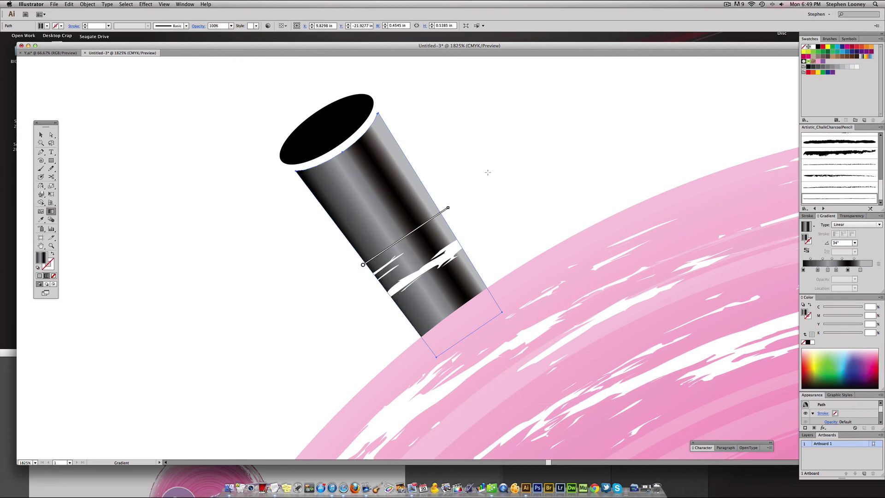
pyautogui.press('v')
pyautogui.click(506, 167)
# - Copy the shaft's gradient fill onto the black ellipse at the end of the pin's head with the Eyedropper
pyautogui.keyDown('alt'); pyautogui.keyDown('super'); pyautogui.click(525, 239); pyautogui.keyUp('super'); pyautogui.keyUp('alt')
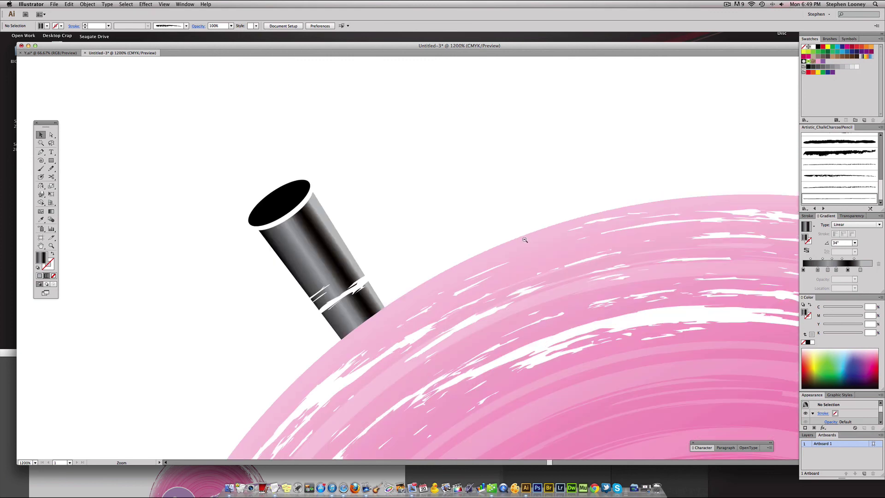
pyautogui.keyDown('alt'); pyautogui.keyDown('super'); pyautogui.click(524, 240); pyautogui.keyUp('super'); pyautogui.keyUp('alt')
pyautogui.keyDown('alt'); pyautogui.keyDown('super'); pyautogui.click(497, 241); pyautogui.keyUp('super'); pyautogui.keyUp('alt')
pyautogui.keyDown('alt'); pyautogui.keyDown('super'); pyautogui.click(474, 243); pyautogui.keyUp('super'); pyautogui.keyUp('alt')
pyautogui.keyDown('alt'); pyautogui.keyDown('super'); pyautogui.click(474, 254); pyautogui.keyUp('super'); pyautogui.keyUp('alt')
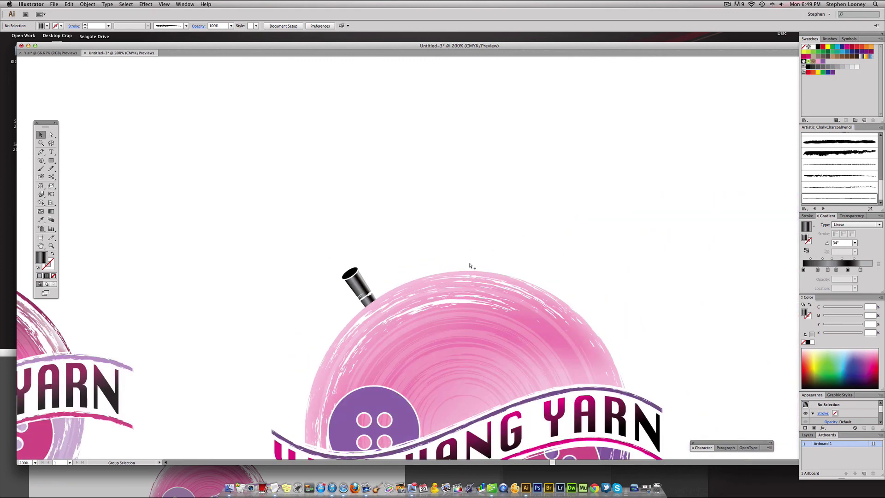
pyautogui.keyDown('alt'); pyautogui.keyDown('super'); pyautogui.click(415, 265); pyautogui.keyUp('super'); pyautogui.keyUp('alt')
pyautogui.moveTo(345, 244); pyautogui.dragTo(426, 317)
pyautogui.click(389, 194)
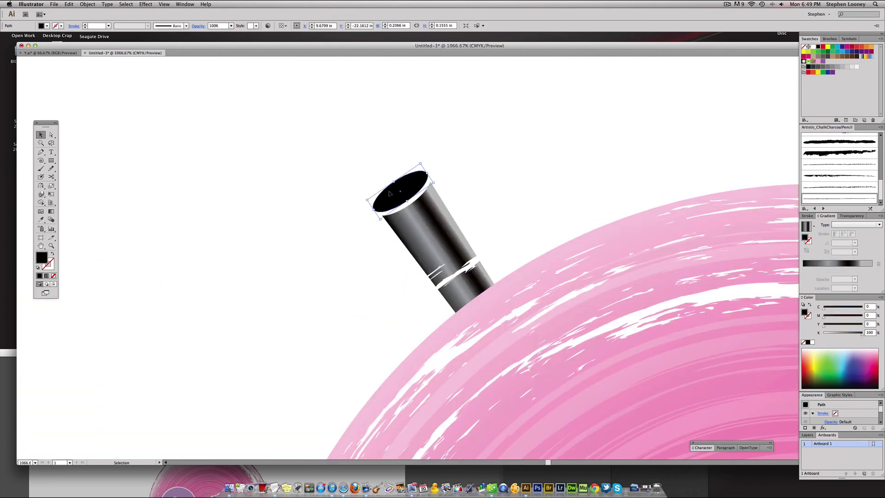
pyautogui.press('i')
pyautogui.click(414, 236)
# - Angle the ellipse's gradient along its length at about 37° with the Gradient tool
pyautogui.click(52, 211)
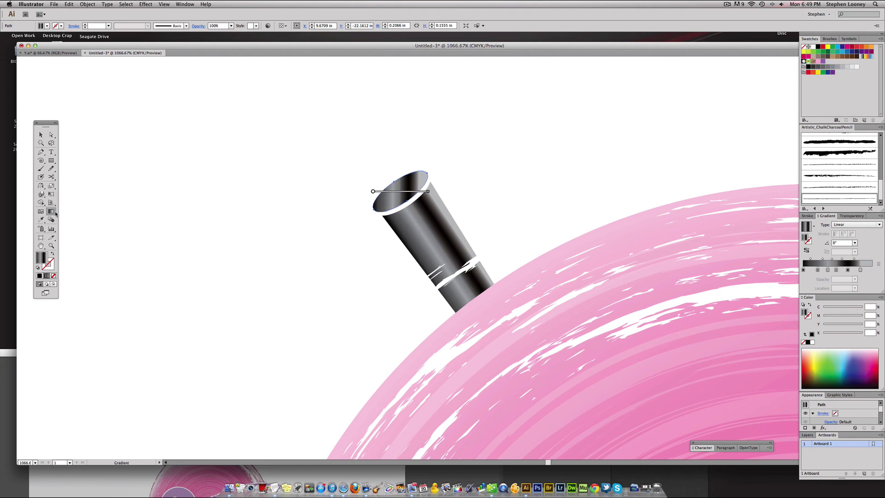
pyautogui.moveTo(371, 213); pyautogui.dragTo(429, 170)
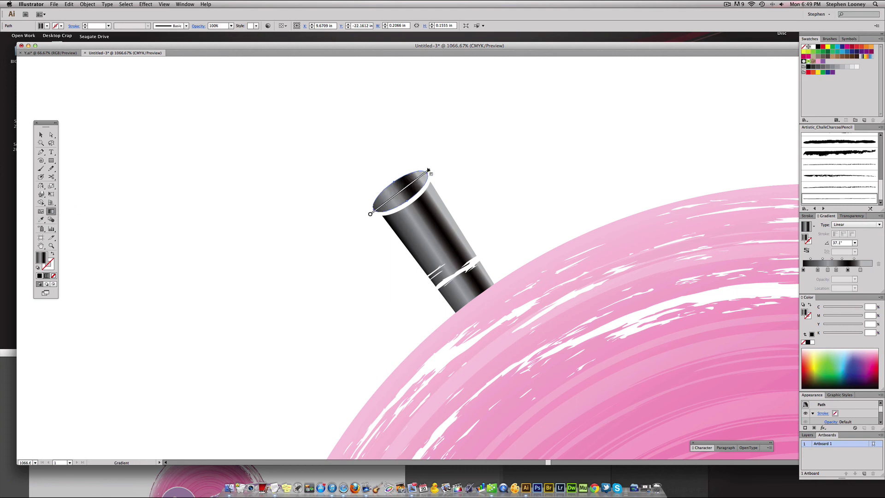
pyautogui.click(41, 135)
pyautogui.click(413, 261)
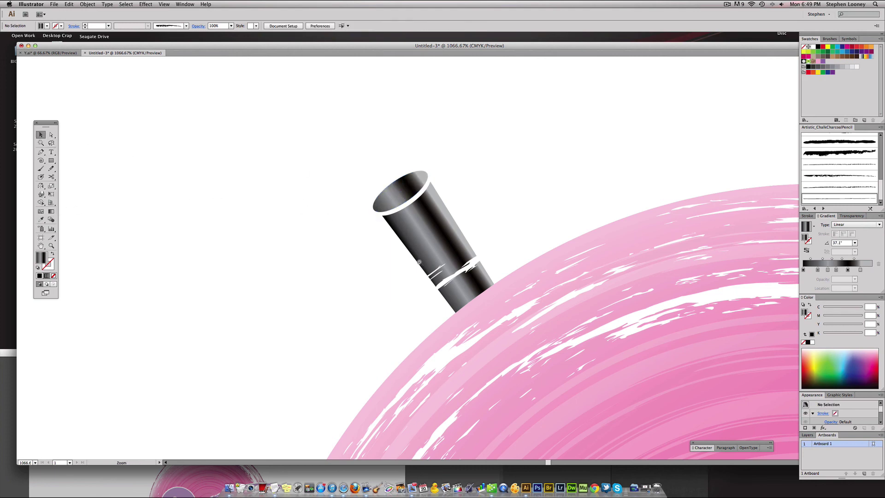
# - Copy the pin head's gradient fill onto the pointed tip below the purple half with the Eyedropper
pyautogui.keyDown('alt'); pyautogui.keyDown('super'); pyautogui.click(417, 263); pyautogui.keyUp('super'); pyautogui.keyUp('alt')
pyautogui.keyDown('alt'); pyautogui.keyDown('super'); pyautogui.click(417, 263); pyautogui.keyUp('super'); pyautogui.keyUp('alt')
pyautogui.keyDown('alt'); pyautogui.keyDown('super'); pyautogui.click(416, 263); pyautogui.keyUp('super'); pyautogui.keyUp('alt')
pyautogui.keyDown('alt'); pyautogui.keyDown('super'); pyautogui.click(469, 264); pyautogui.keyUp('super'); pyautogui.keyUp('alt')
pyautogui.keyDown('alt'); pyautogui.keyDown('super'); pyautogui.click(468, 264); pyautogui.keyUp('super'); pyautogui.keyUp('alt')
pyautogui.moveTo(490, 279); pyautogui.dragTo(428, 214)
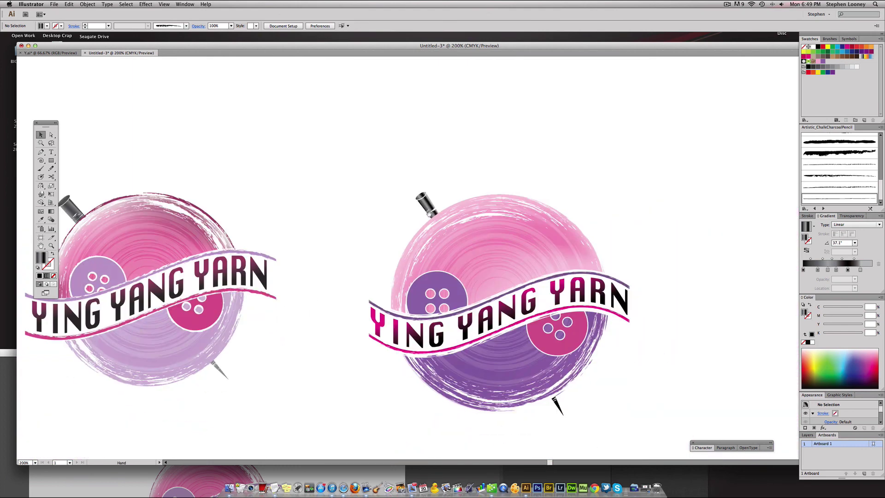
pyautogui.click(561, 411)
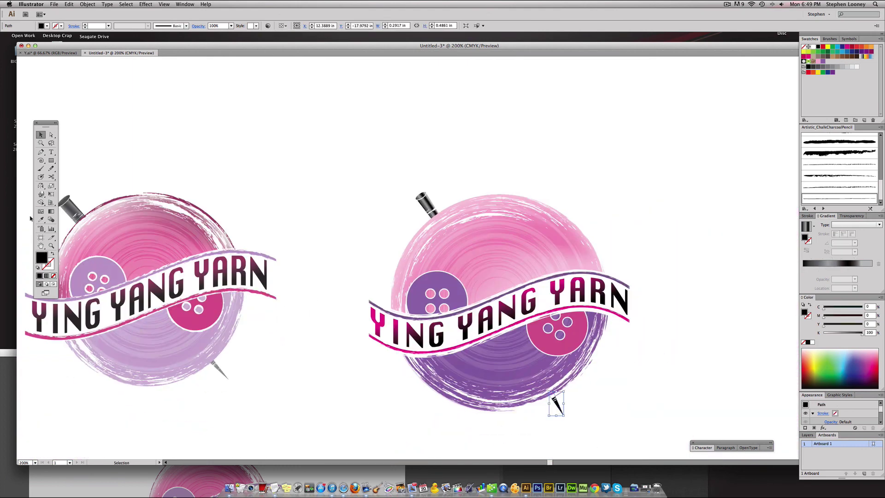
pyautogui.click(41, 219)
pyautogui.click(427, 202)
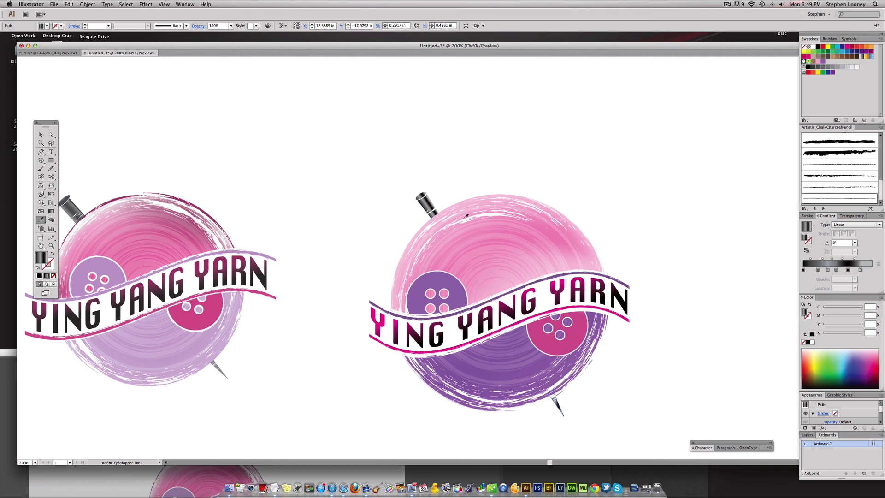
pyautogui.press('a')
pyautogui.click(399, 157)
pyautogui.moveTo(423, 267); pyautogui.dragTo(452, 242)
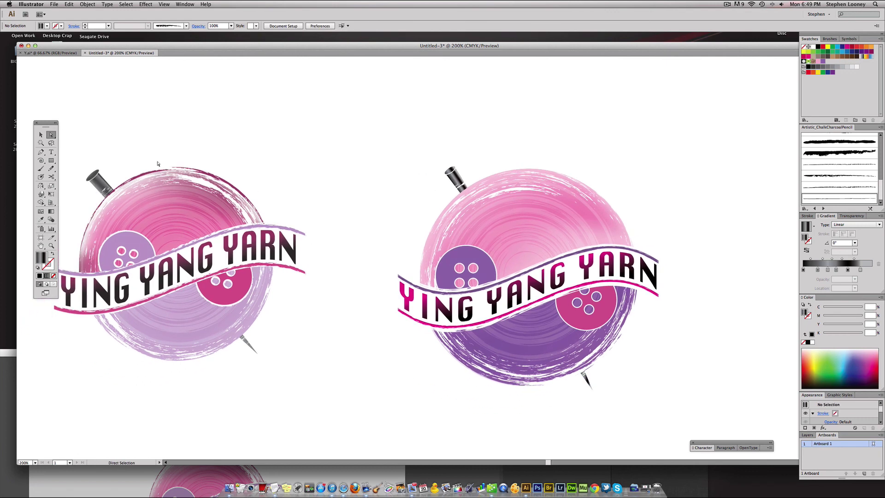
pyautogui.press('v')
pyautogui.moveTo(529, 140); pyautogui.dragTo(528, 387)
pyautogui.moveTo(518, 150); pyautogui.dragTo(523, 260)
pyautogui.click(420, 251)
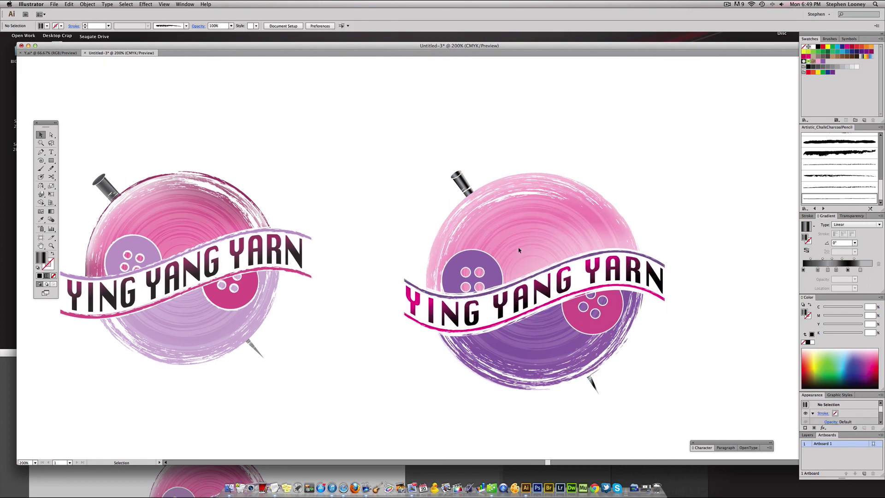
pyautogui.click(536, 352)
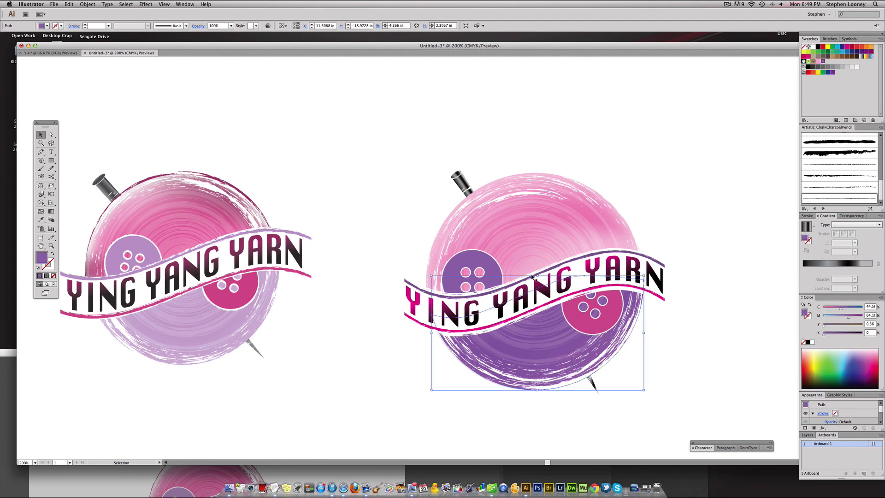
pyautogui.press('super+shift+a')
pyautogui.moveTo(383, 233); pyautogui.dragTo(658, 340)
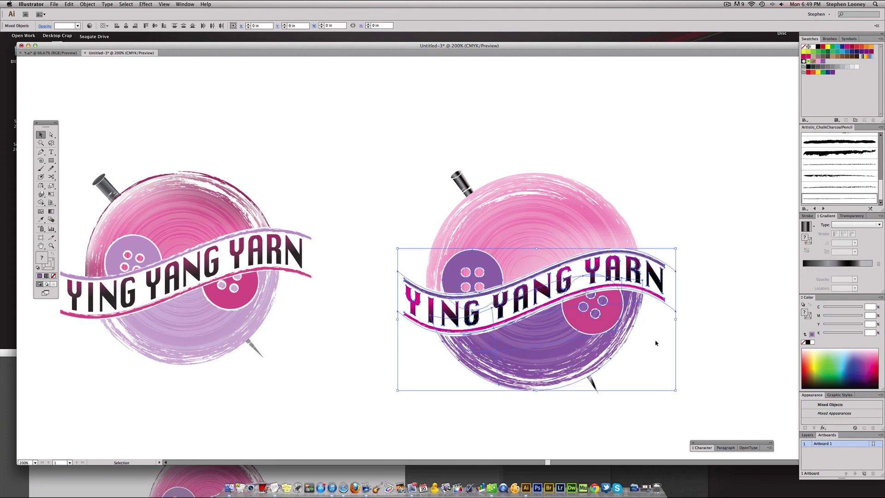
pyautogui.moveTo(656, 381); pyautogui.dragTo(585, 363)
pyautogui.press('super+shift+a')
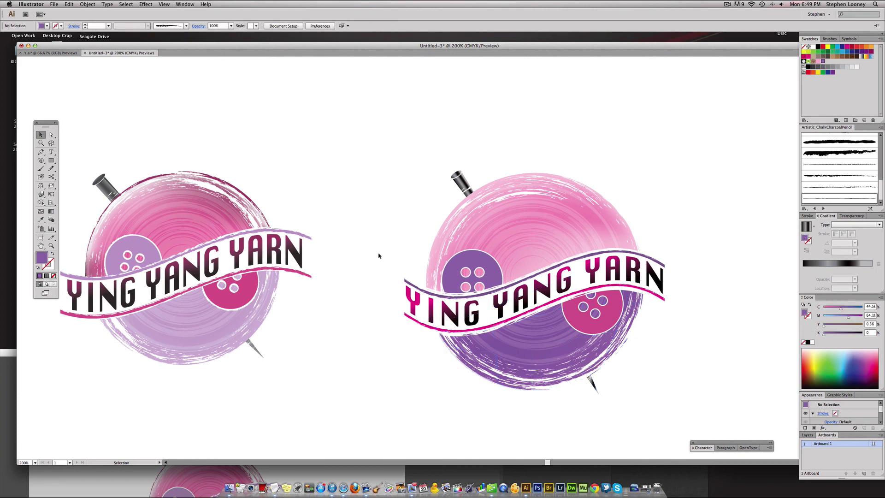
# - Select the banner, lettering and both buttons without the purple half, and nudge them slightly upward over the circle
pyautogui.moveTo(362, 223); pyautogui.dragTo(654, 342)
pyautogui.keyDown('shift'); pyautogui.click(593, 298); pyautogui.keyUp('shift')
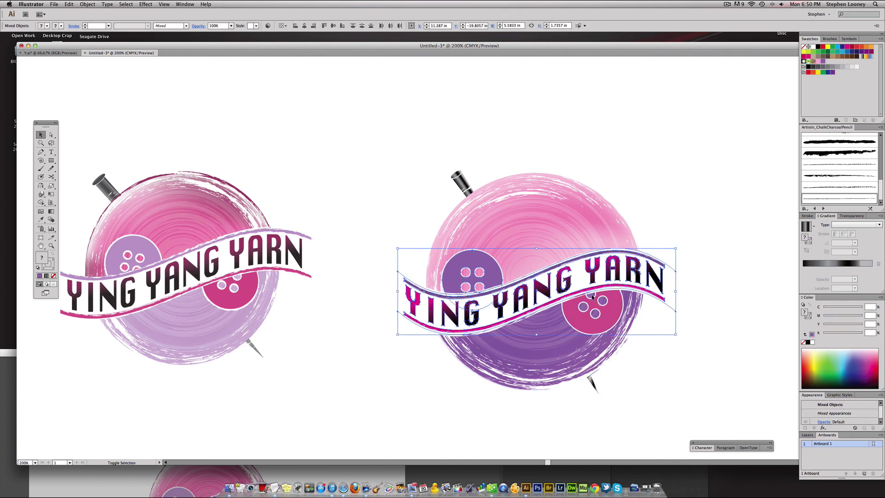
pyautogui.press('Up')
pyautogui.press('Up')
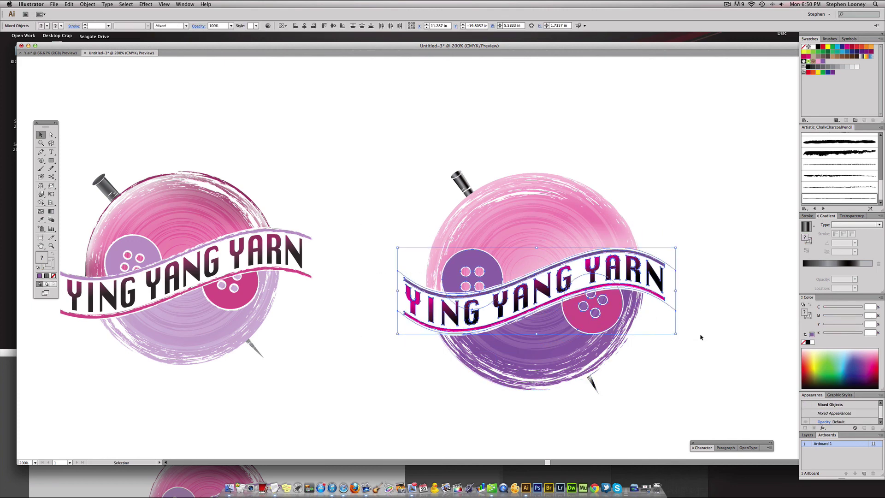
pyautogui.press('Up')
pyautogui.press('Up')
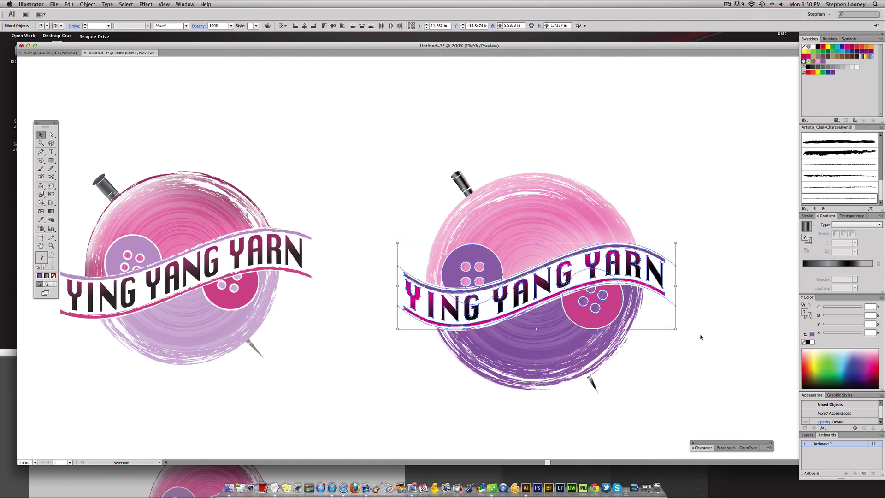
pyautogui.click(665, 202)
pyautogui.moveTo(426, 242); pyautogui.dragTo(471, 231)
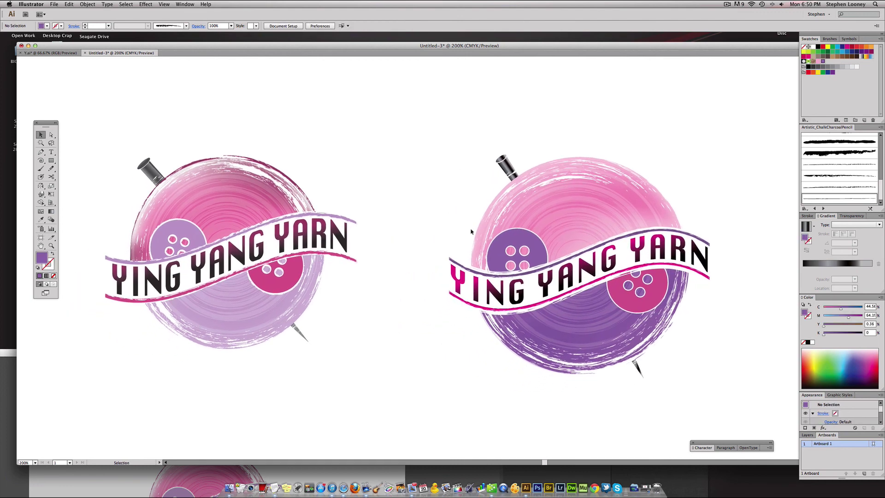